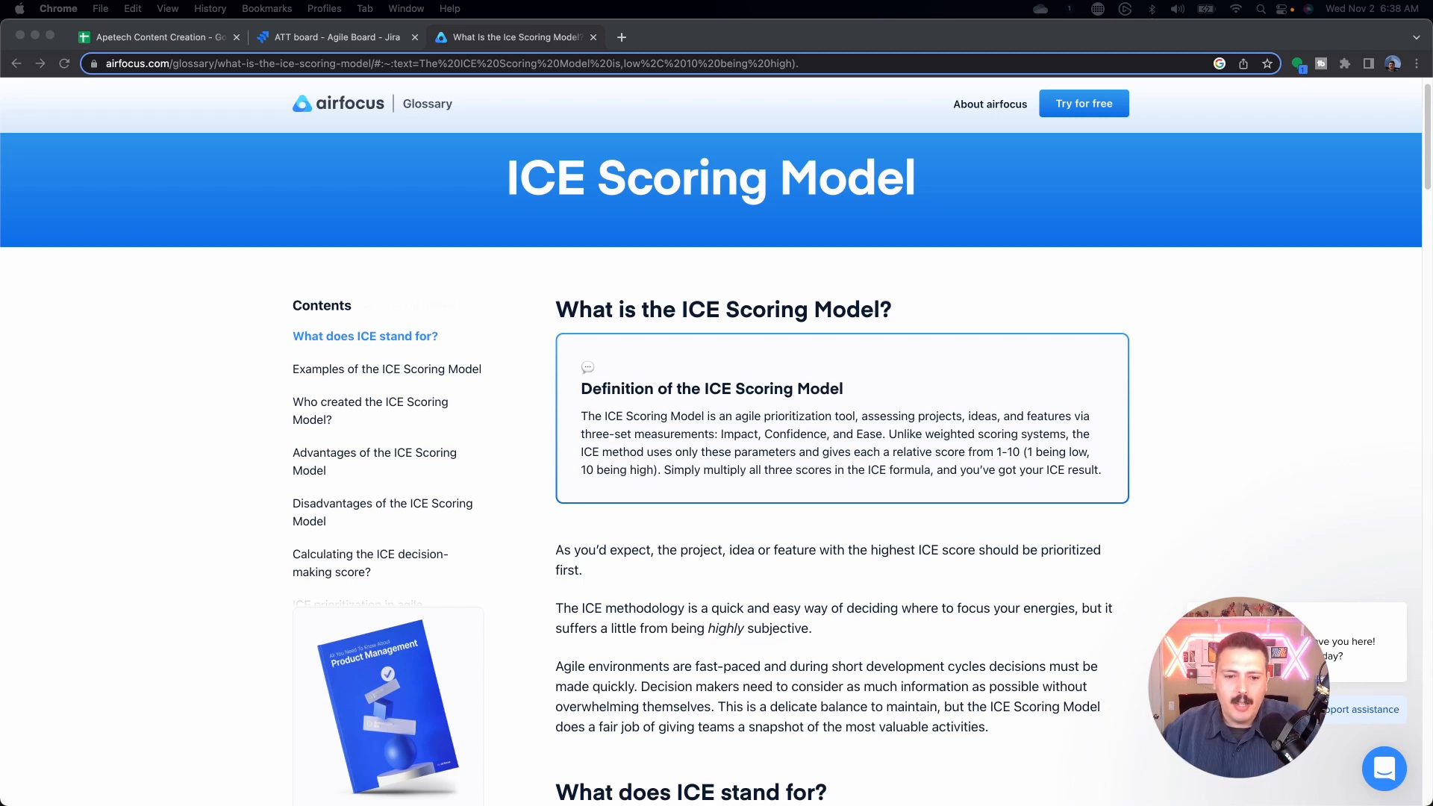
Step: Read through the airfocus ICE Scoring Model article, then return to the ATT board tab
scroll(841, 463, "down", 5)
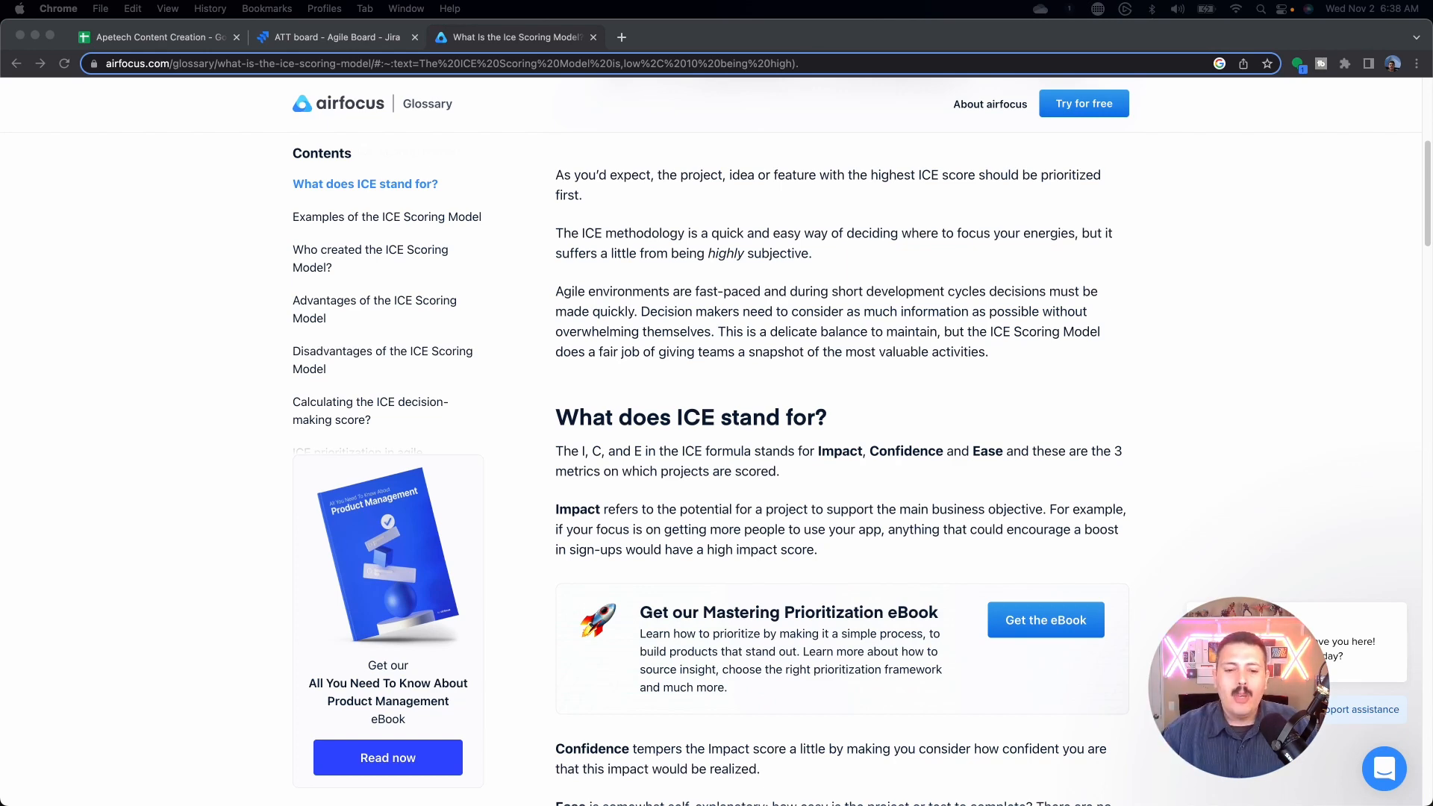
scroll(842, 463, "down", 3)
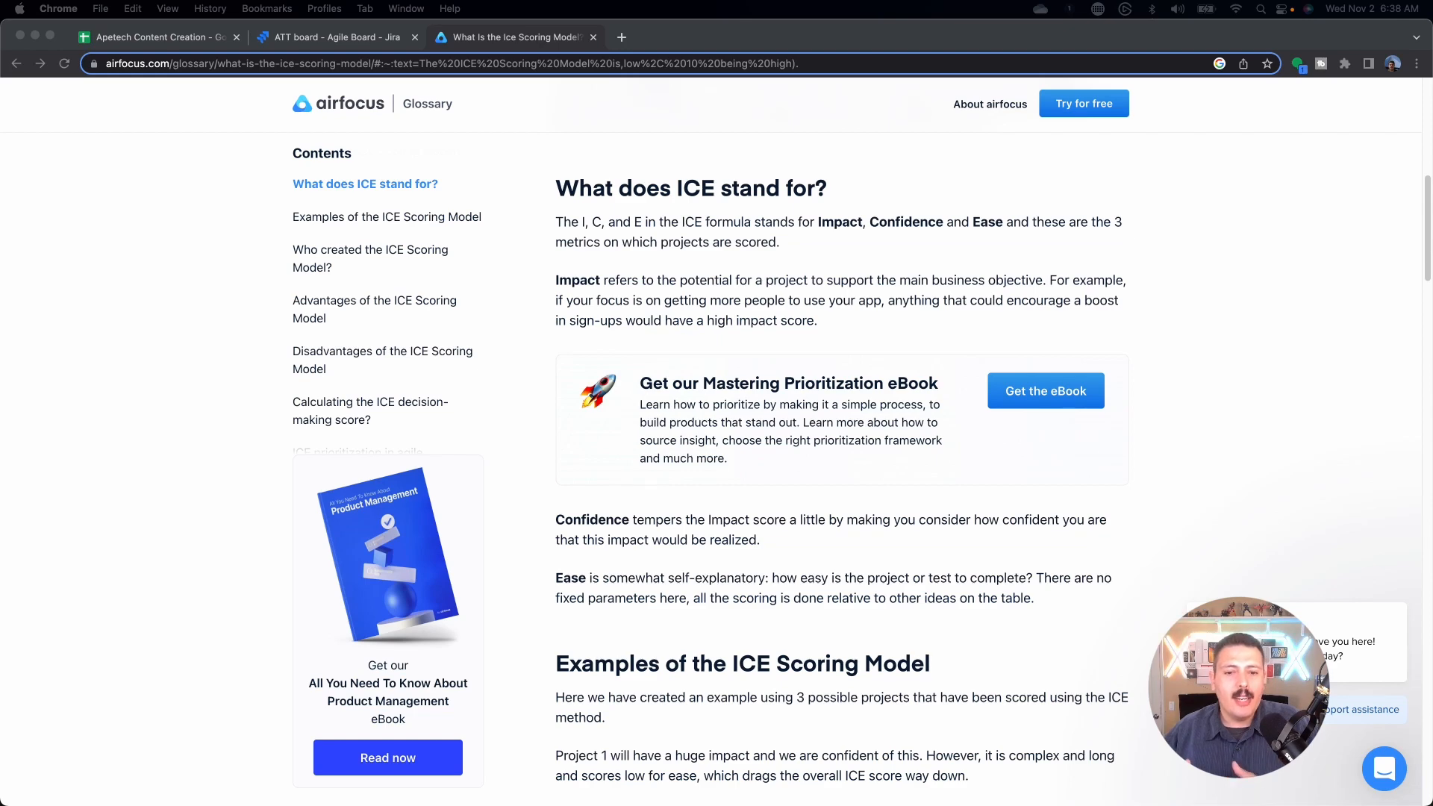
scroll(842, 462, "down", 5)
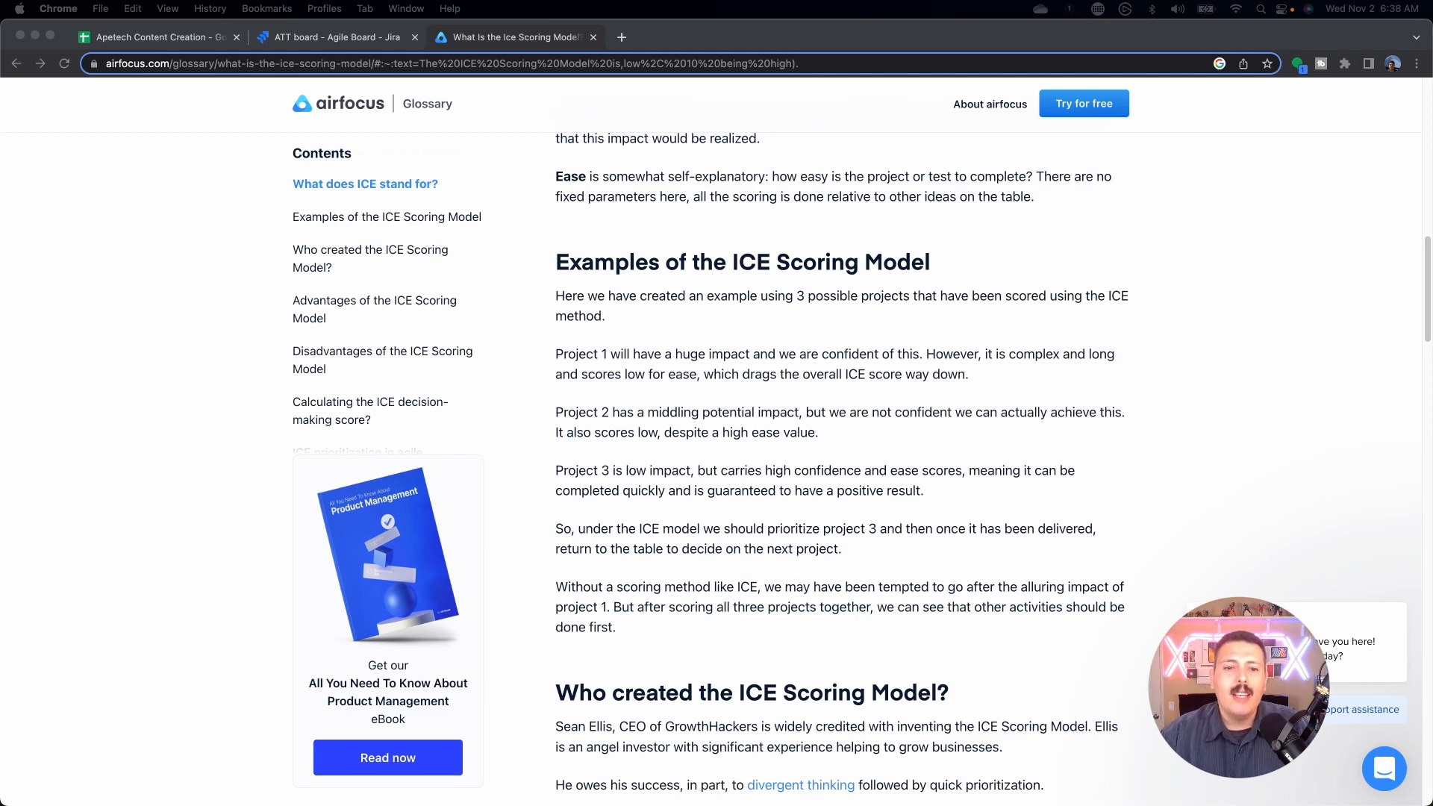
scroll(710, 442, "up", 13)
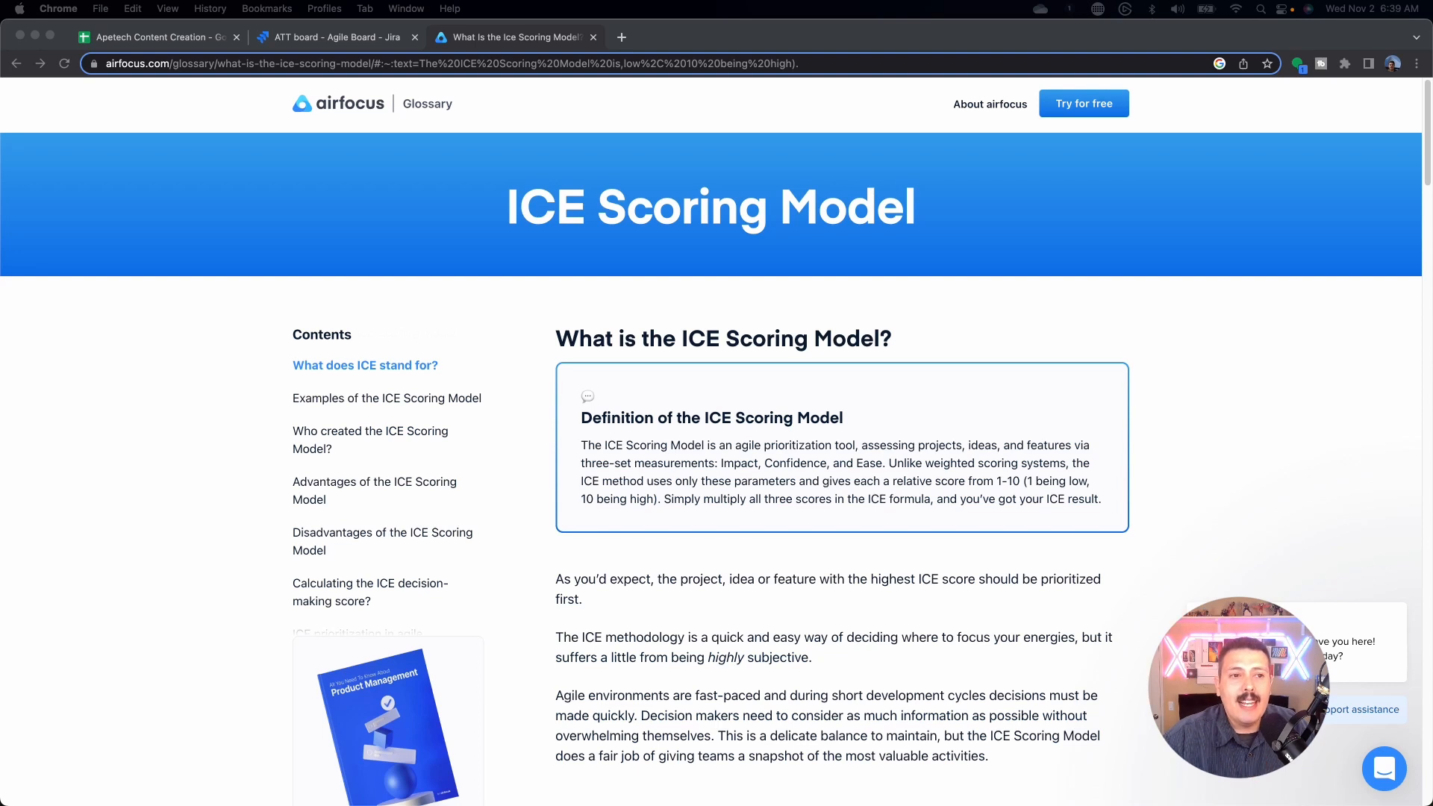
left_click(344, 38)
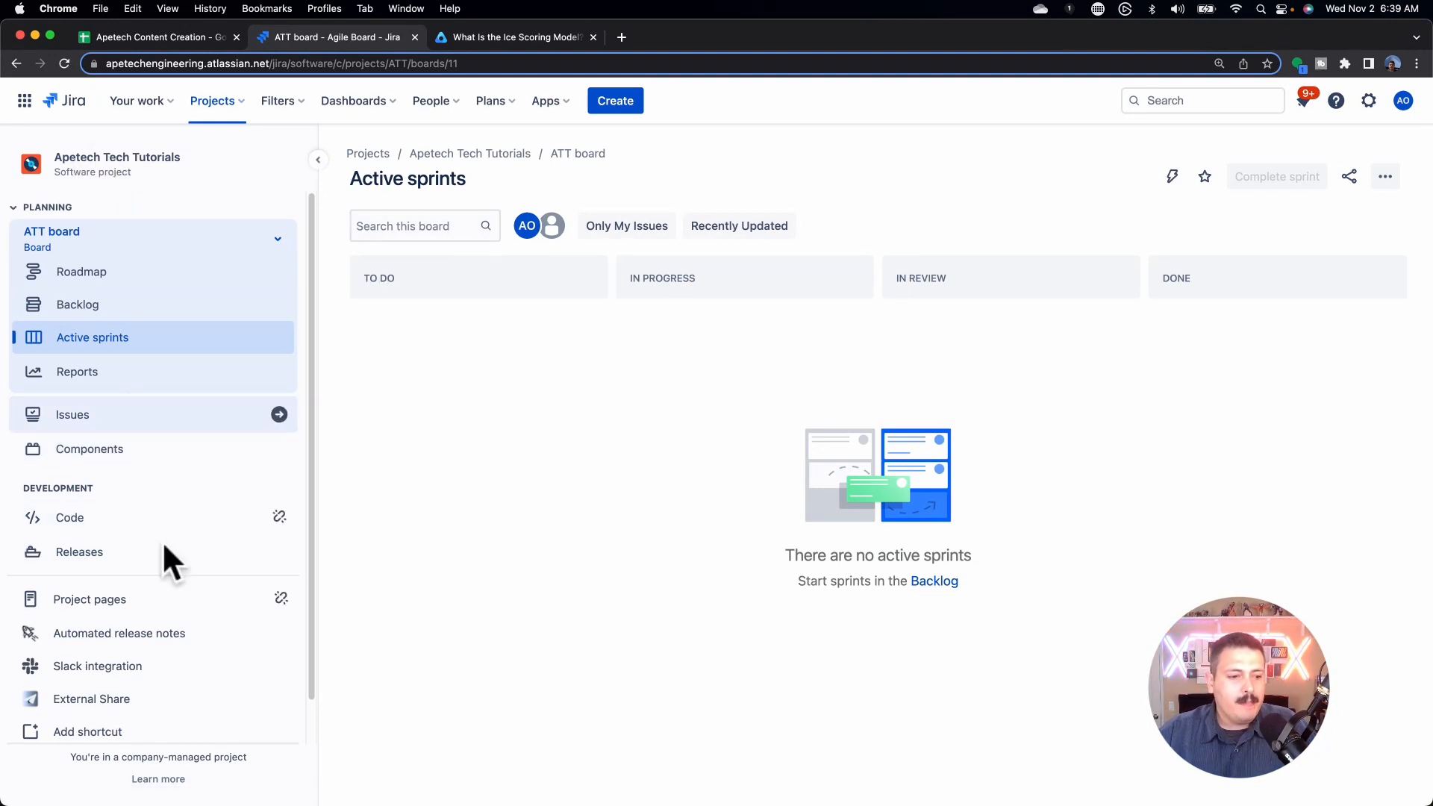
Step: Show the Apetech Tech Tutorials project's Screens settings with its three screen schemes
scroll(112, 608, "down", 1)
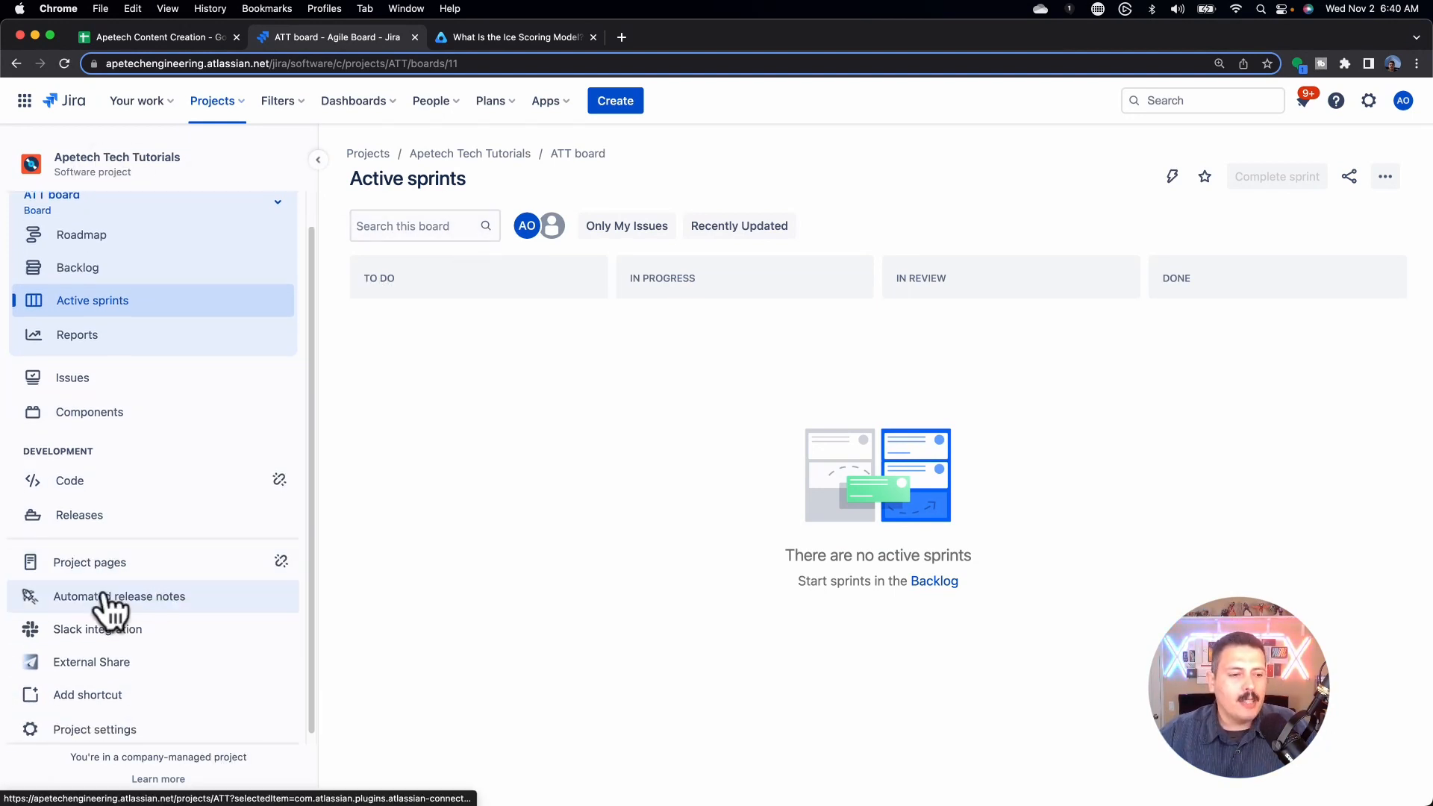
left_click(104, 737)
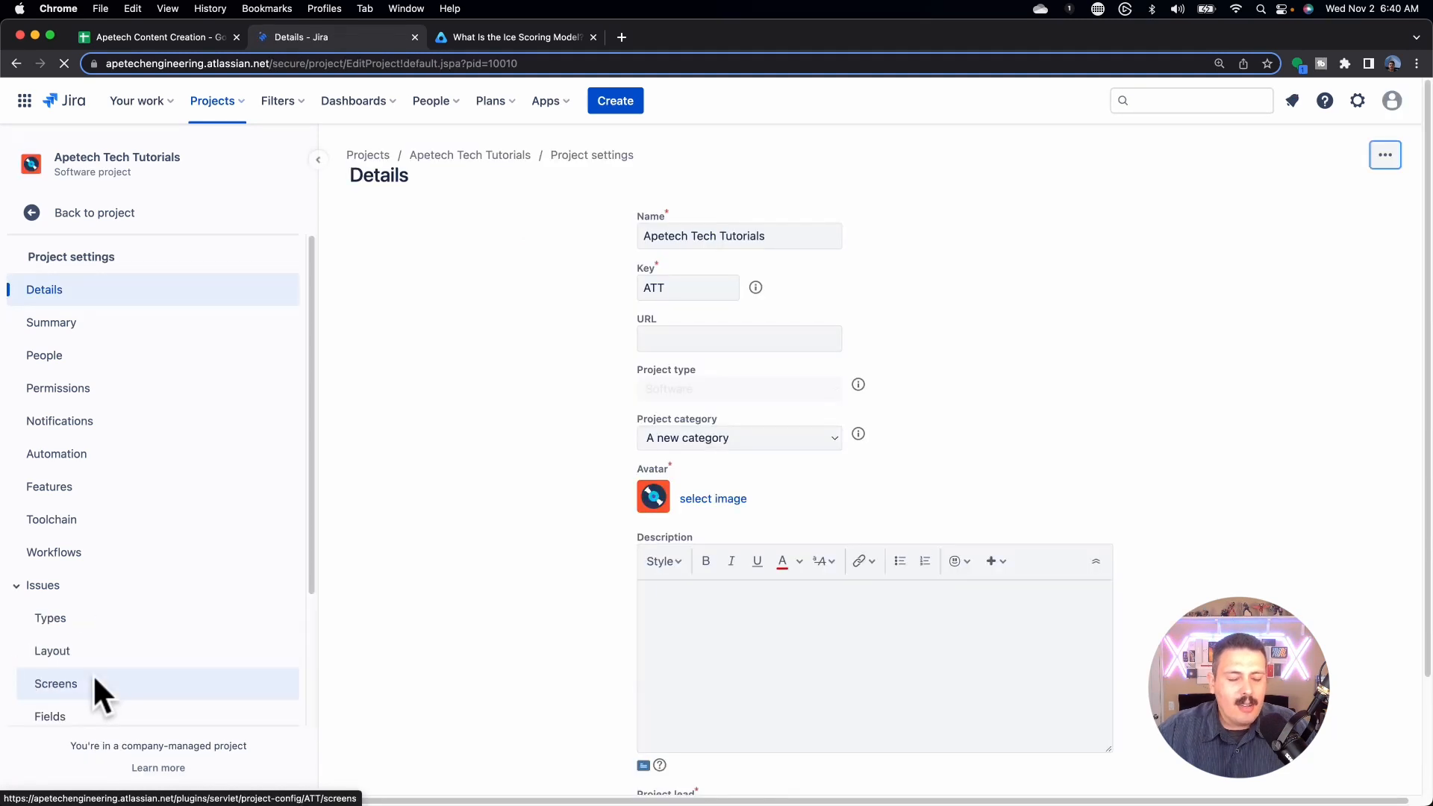
left_click(93, 682)
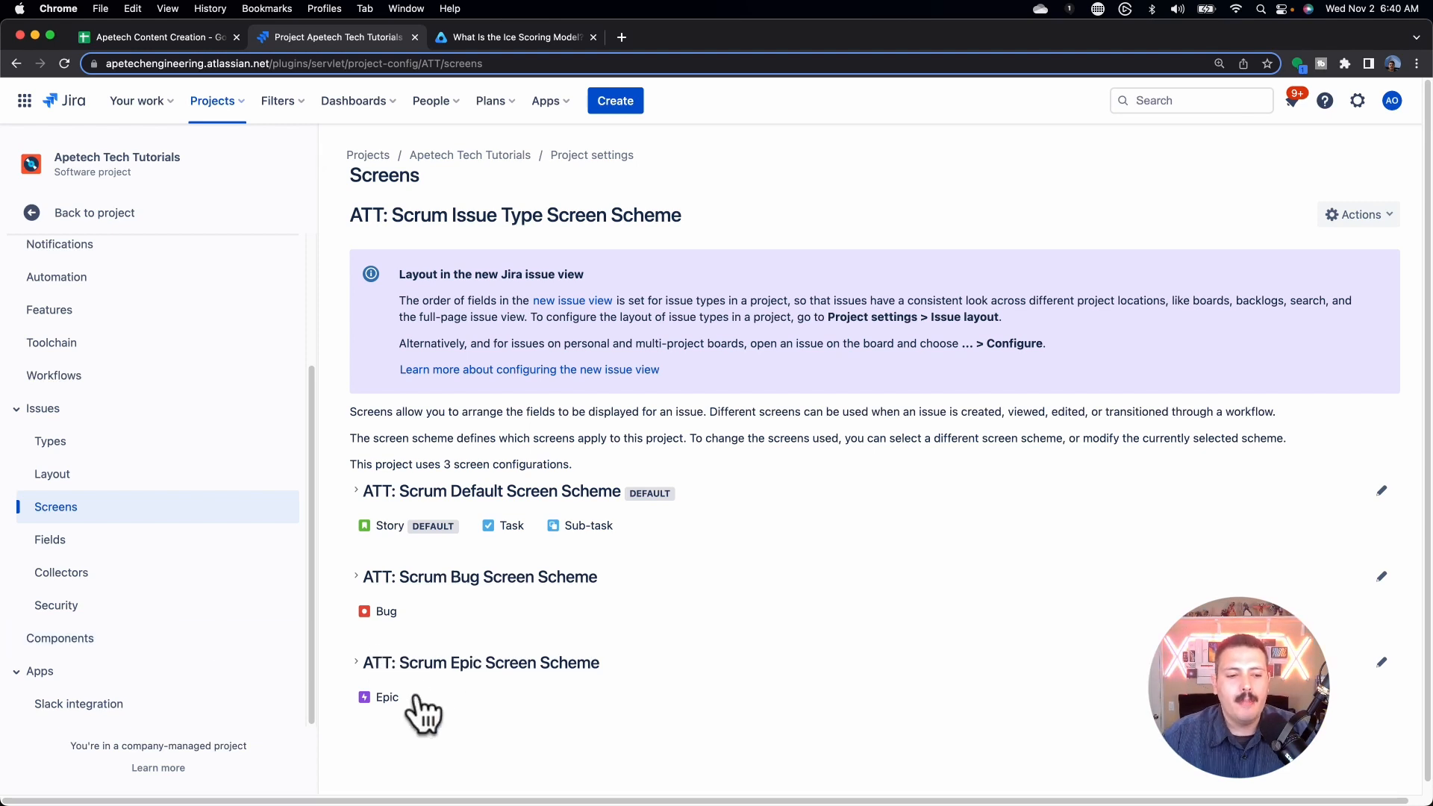
left_click(1357, 101)
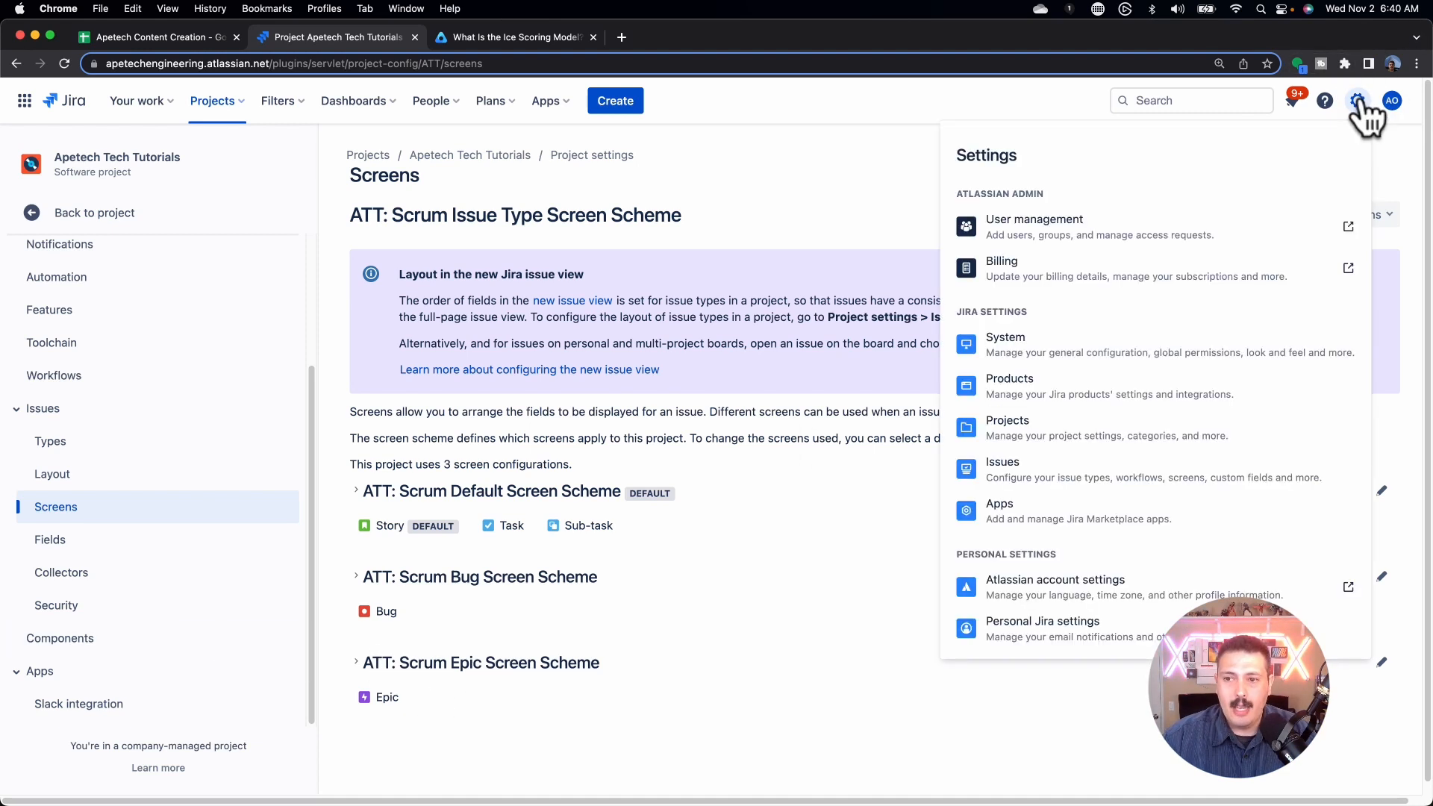
Step: Create the Number custom field 'ICE Impact' on the ATT: Scrum Epic Issue Screen
left_click(1053, 470)
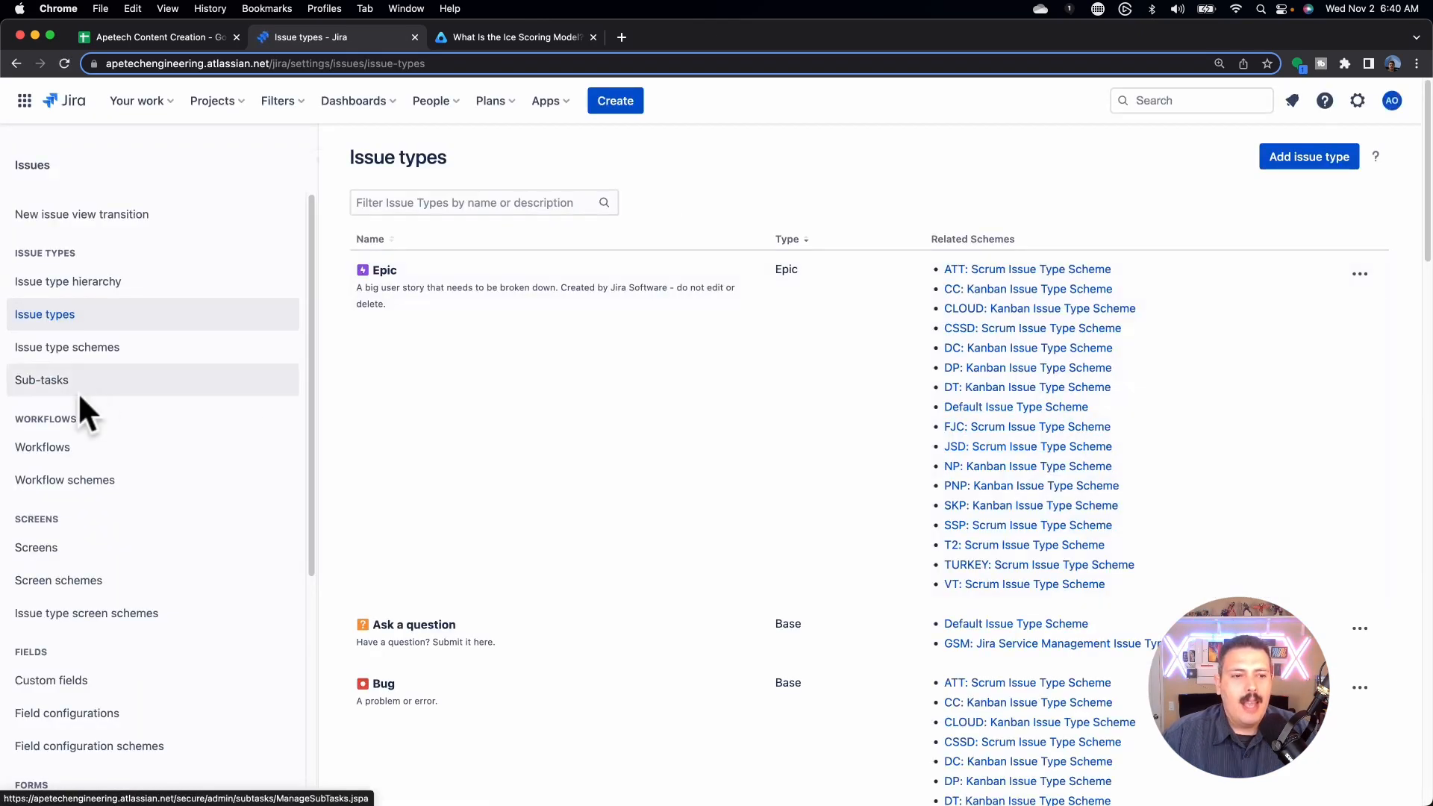
left_click(75, 680)
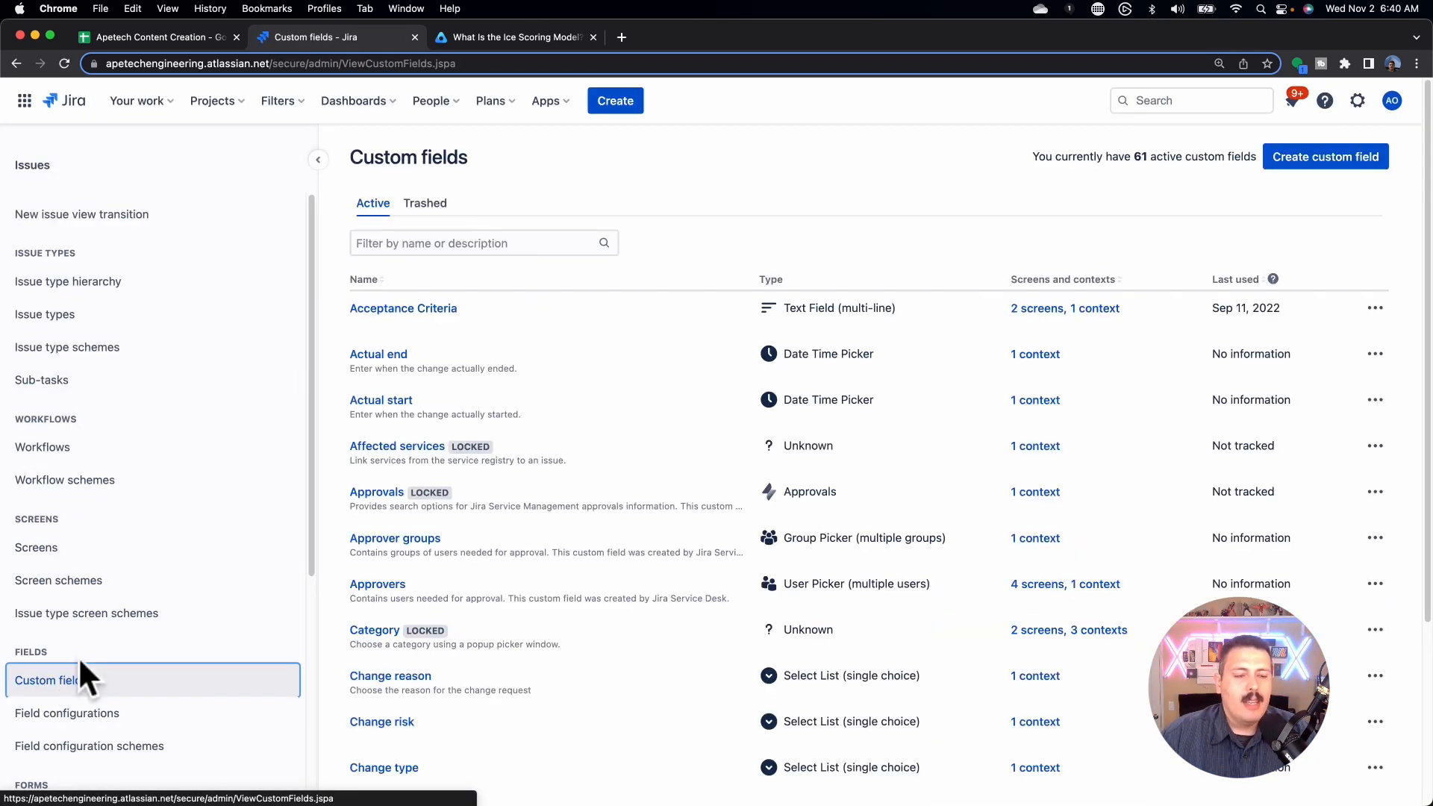
left_click(1323, 155)
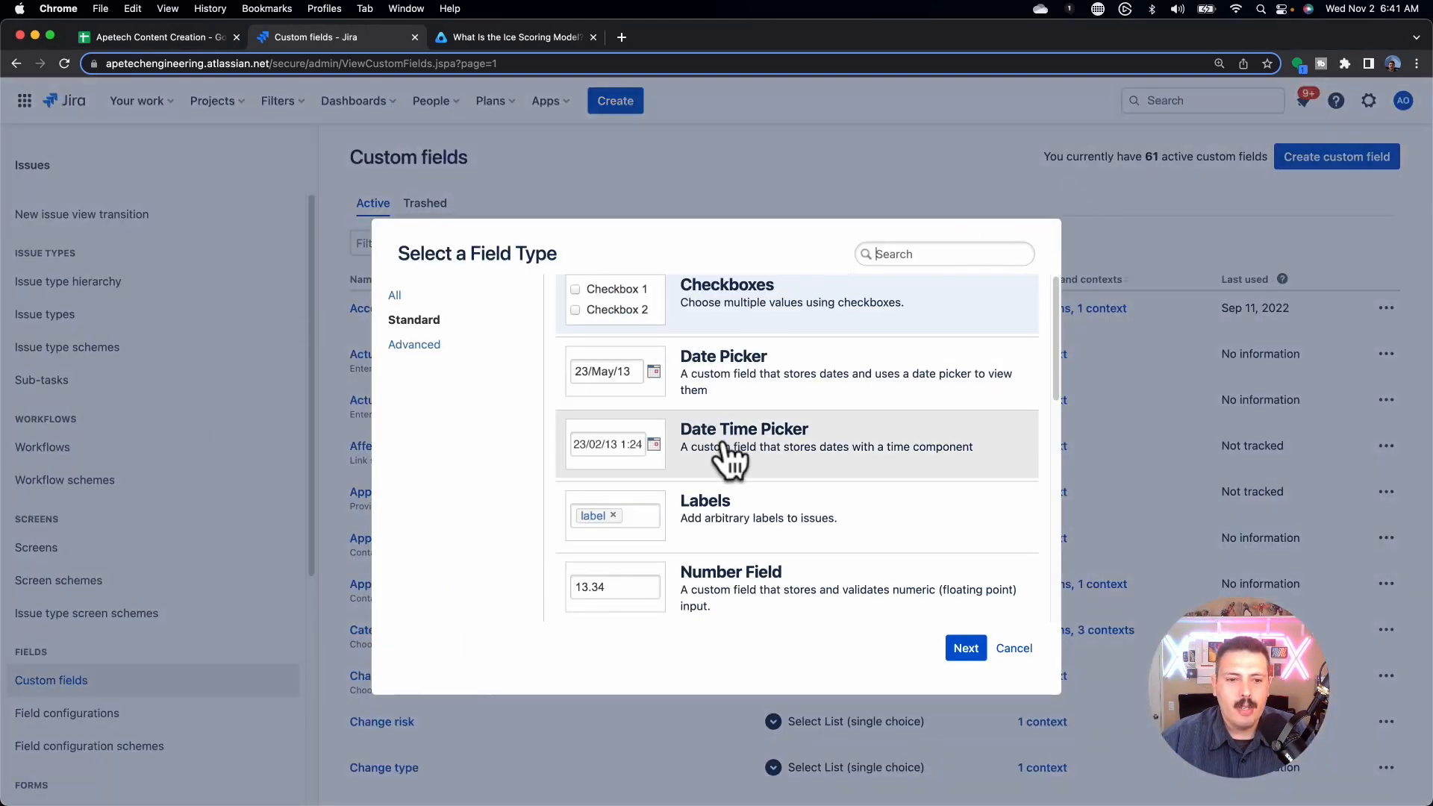
scroll(739, 459, "down", 1)
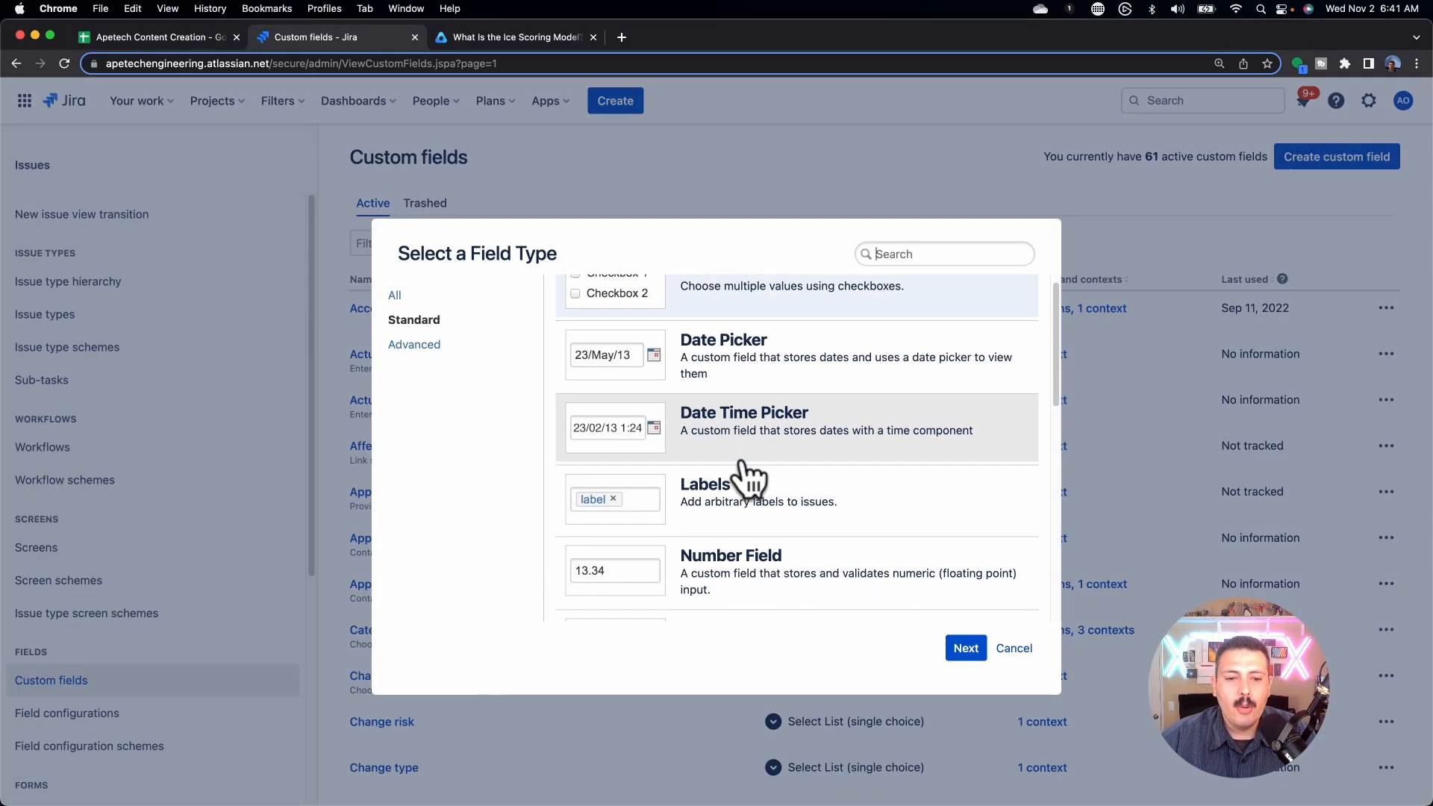
left_click(713, 555)
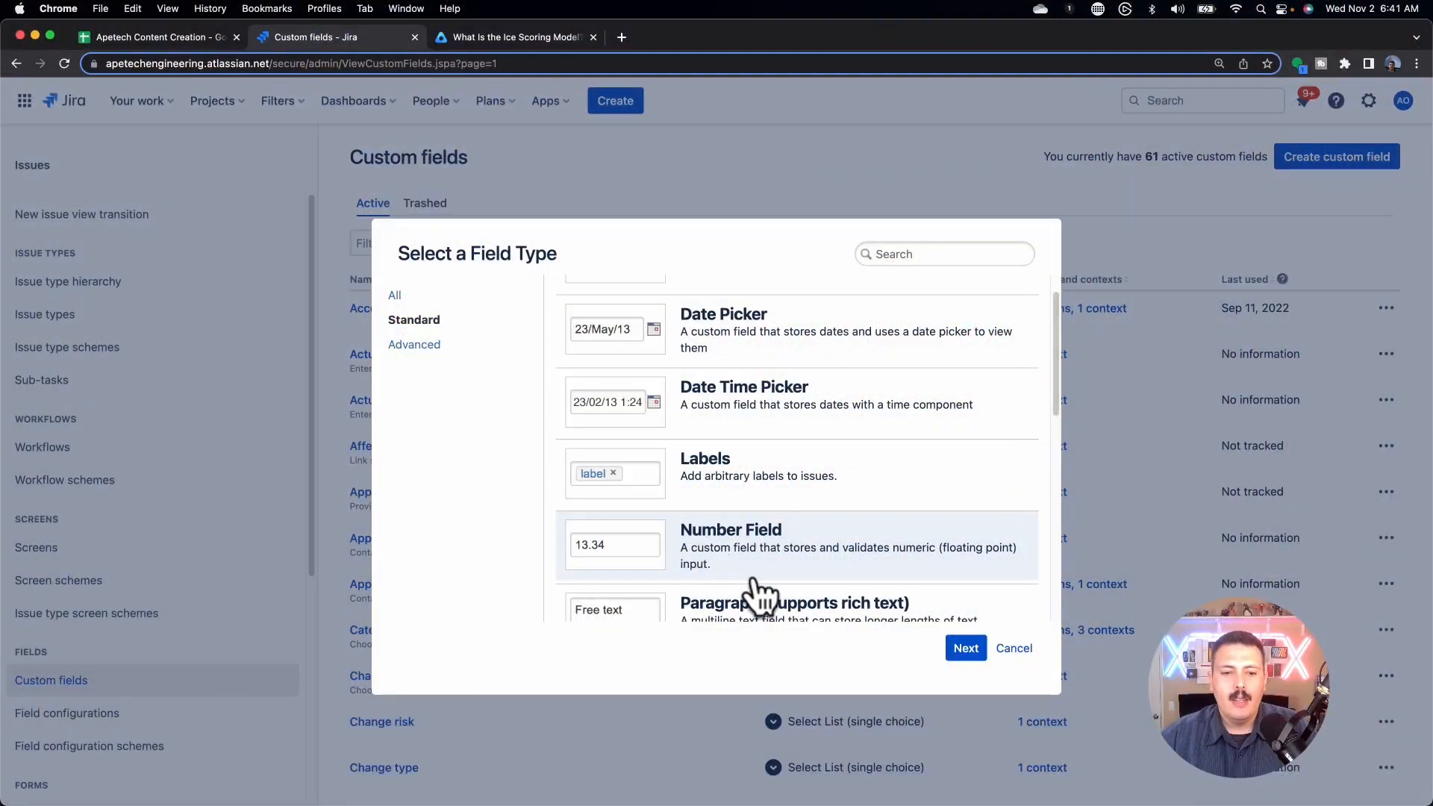
left_click(973, 656)
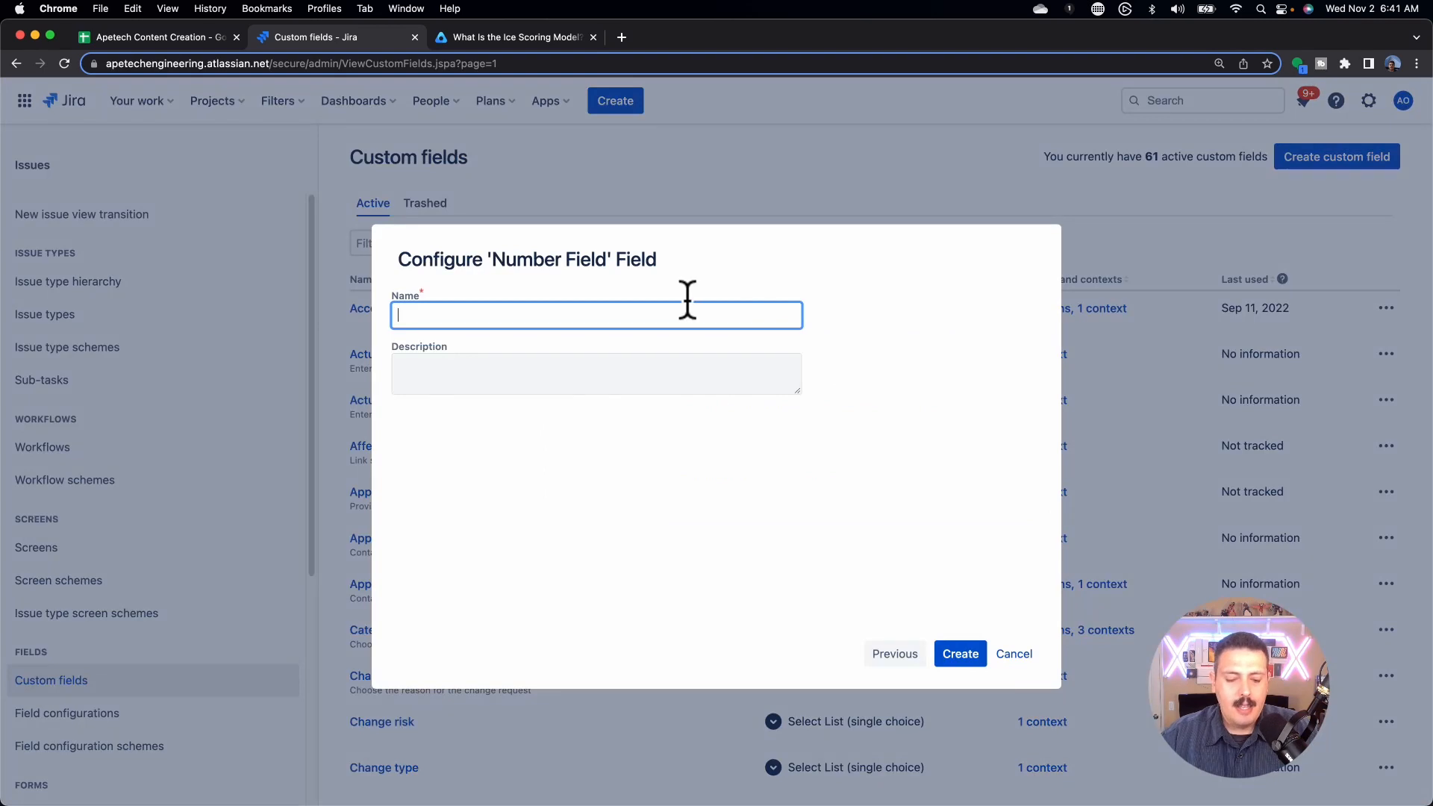
type("ICE Impact")
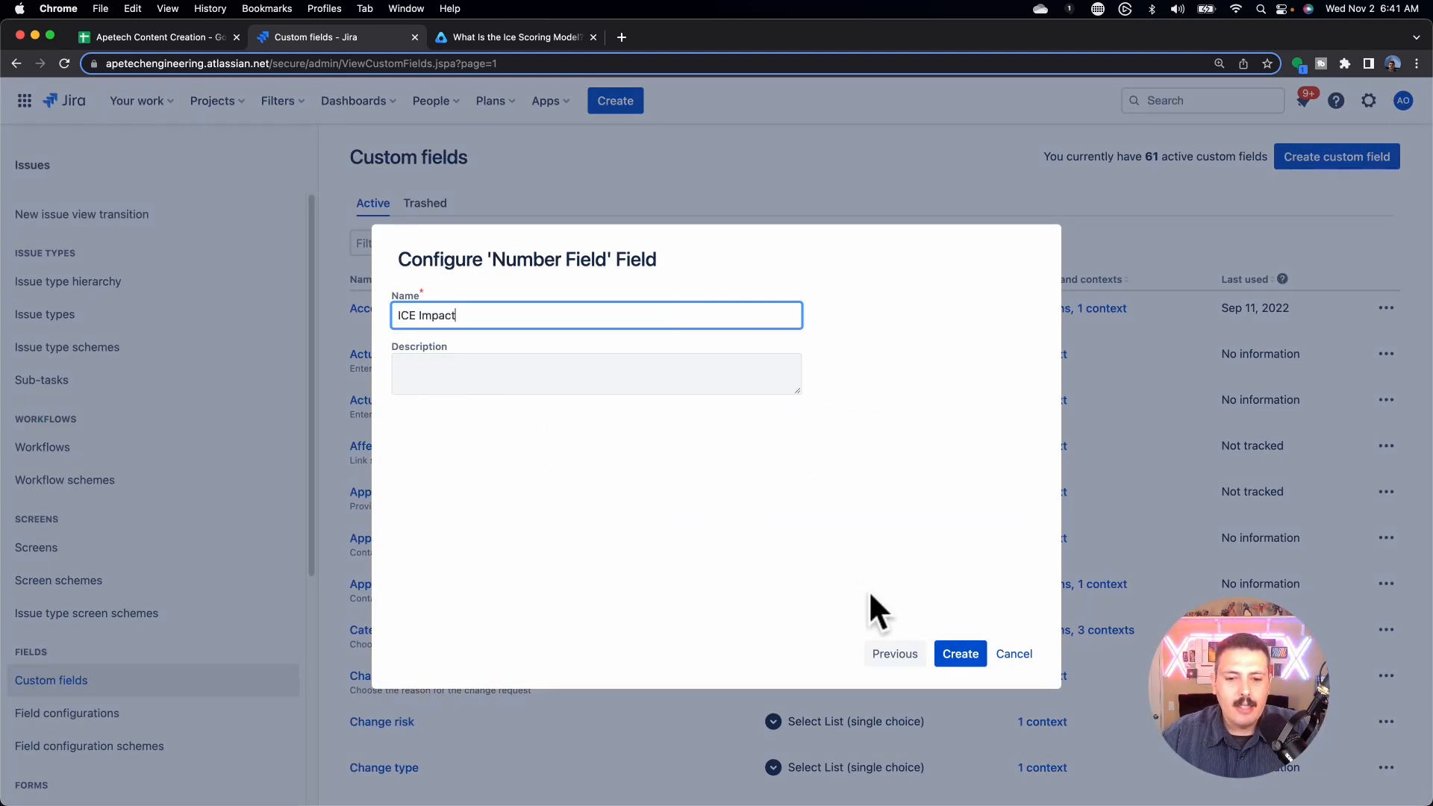
left_click(960, 654)
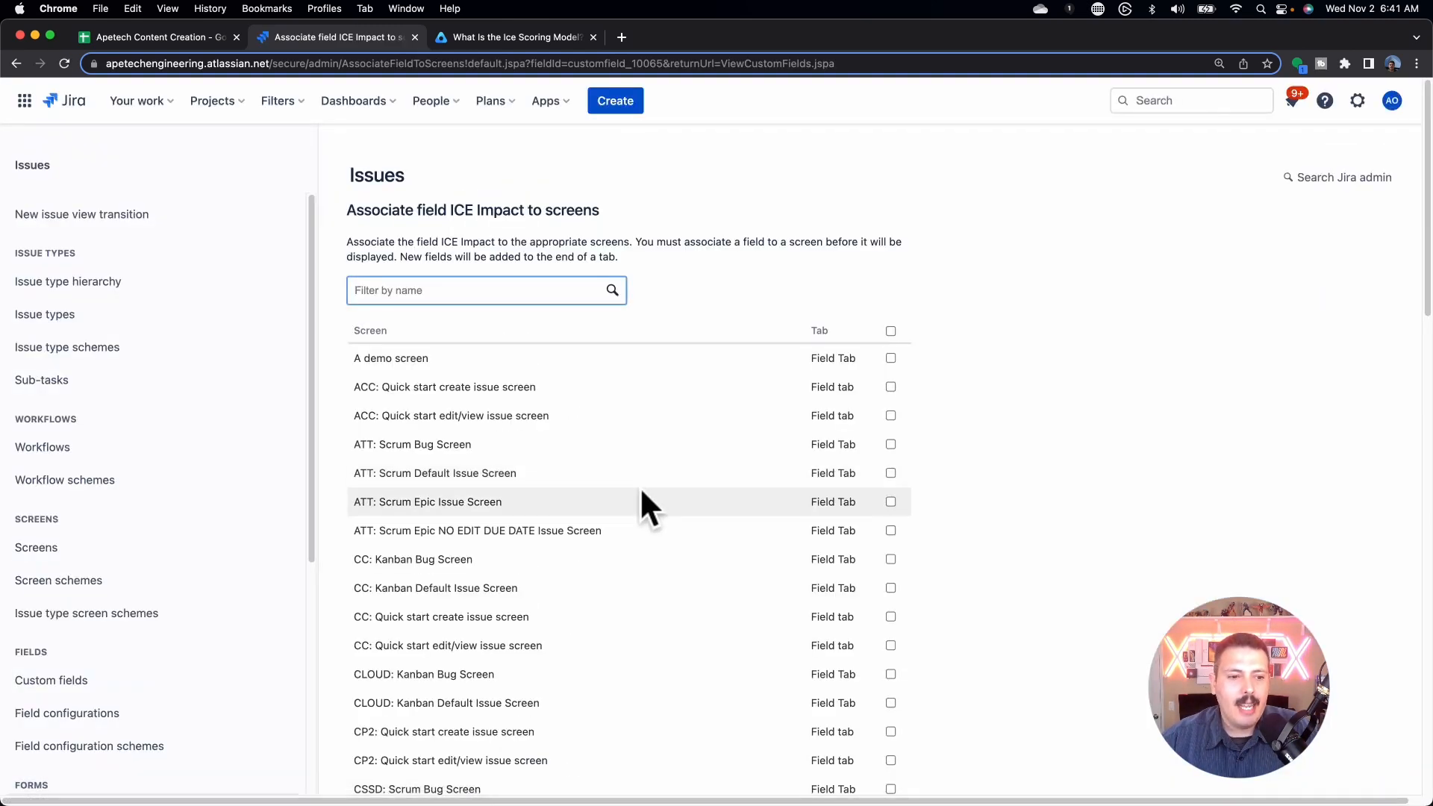
left_click(890, 501)
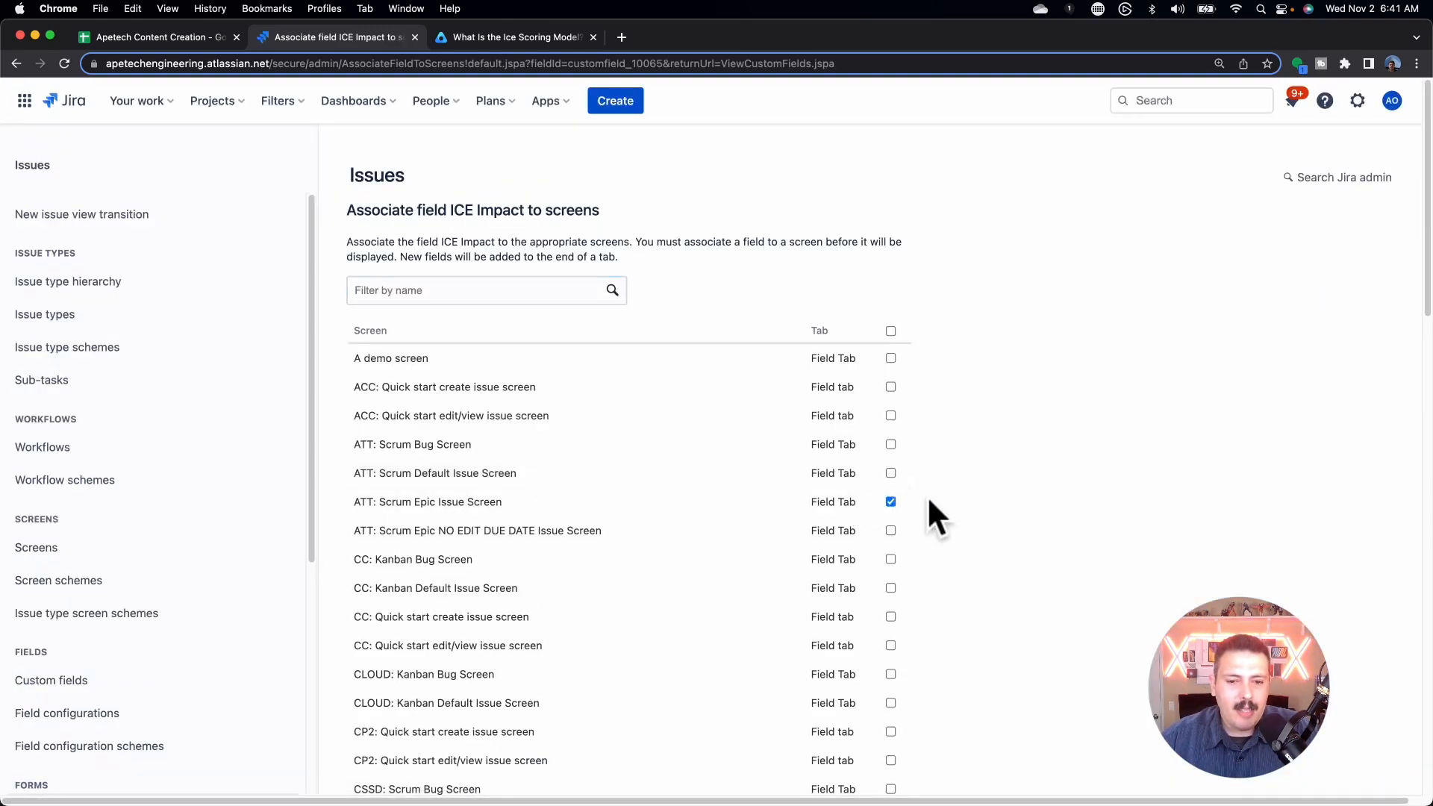
scroll(933, 497, "down", 15)
left_click(409, 771)
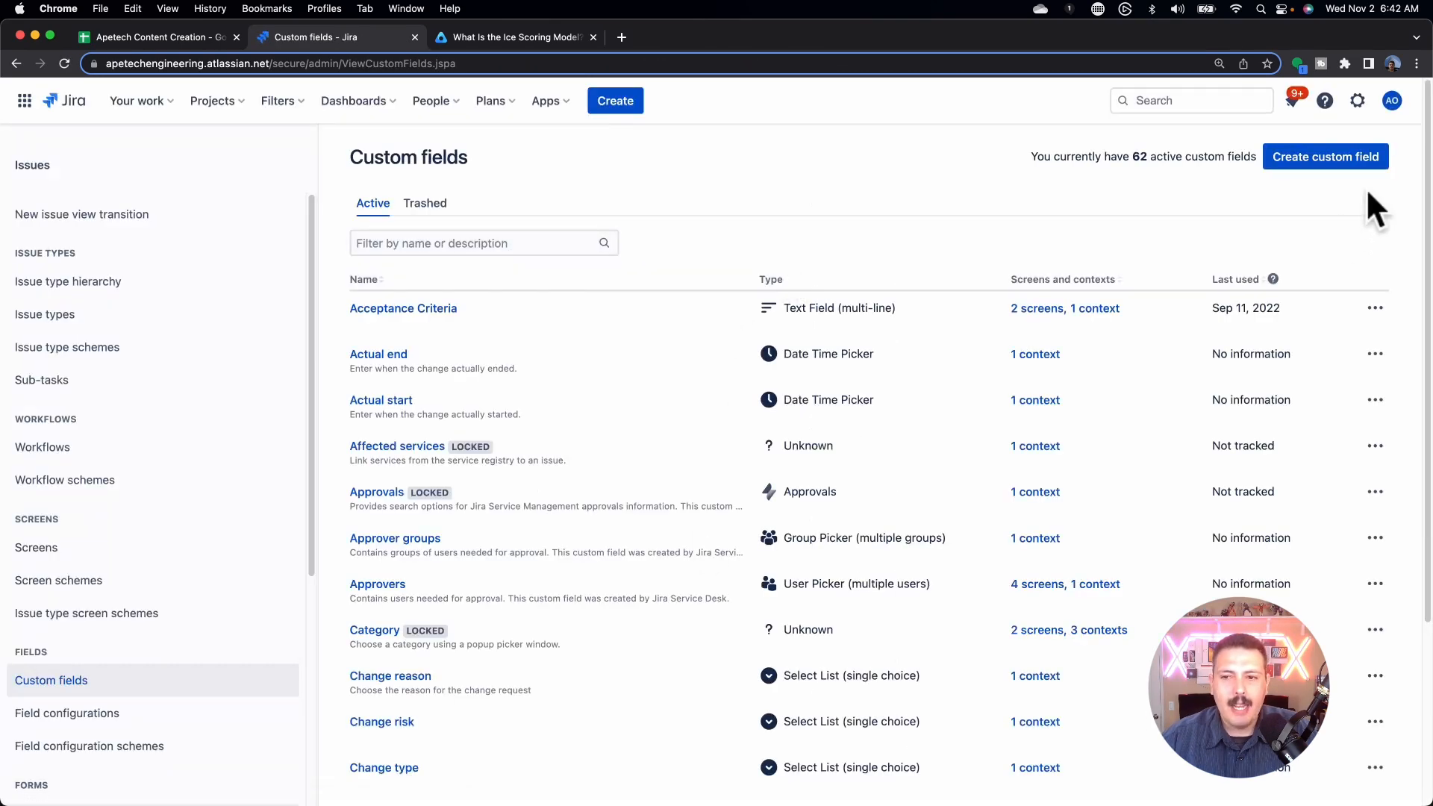
Step: Create the Number field 'ICE Confidence' and add it to the ATT: Scrum Epic Issue Screen
left_click(1325, 158)
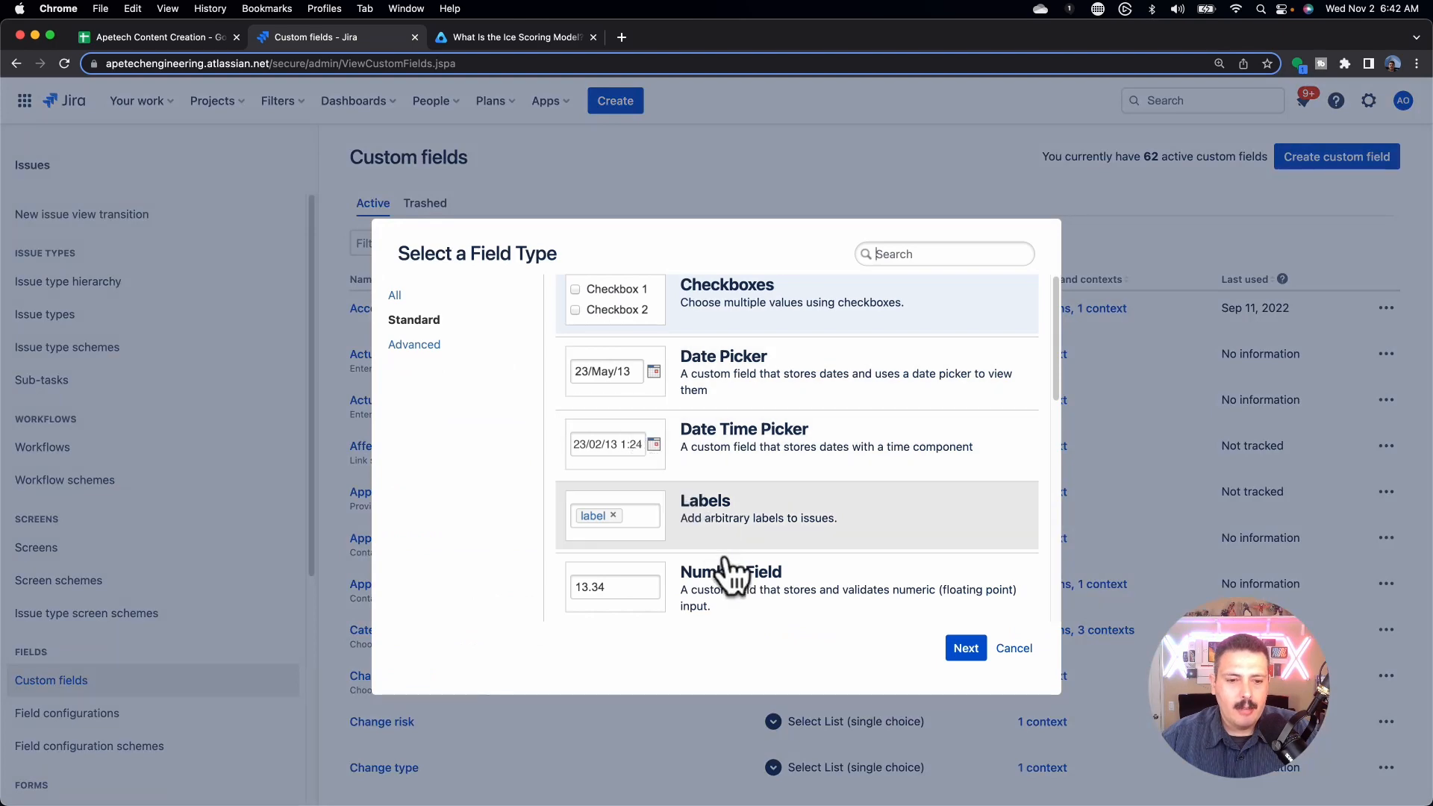
left_click(731, 581)
left_click(963, 648)
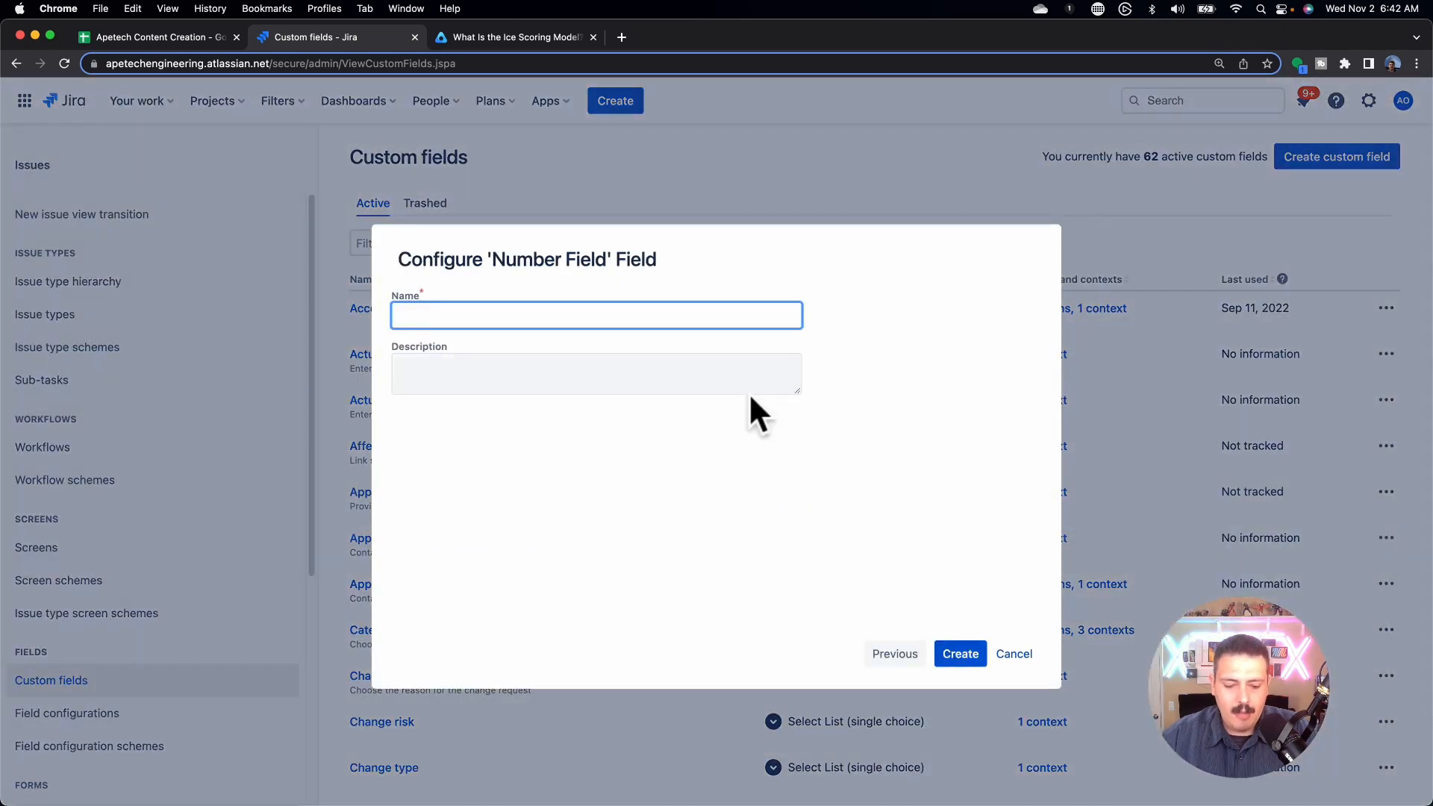
type("ICE Confic")
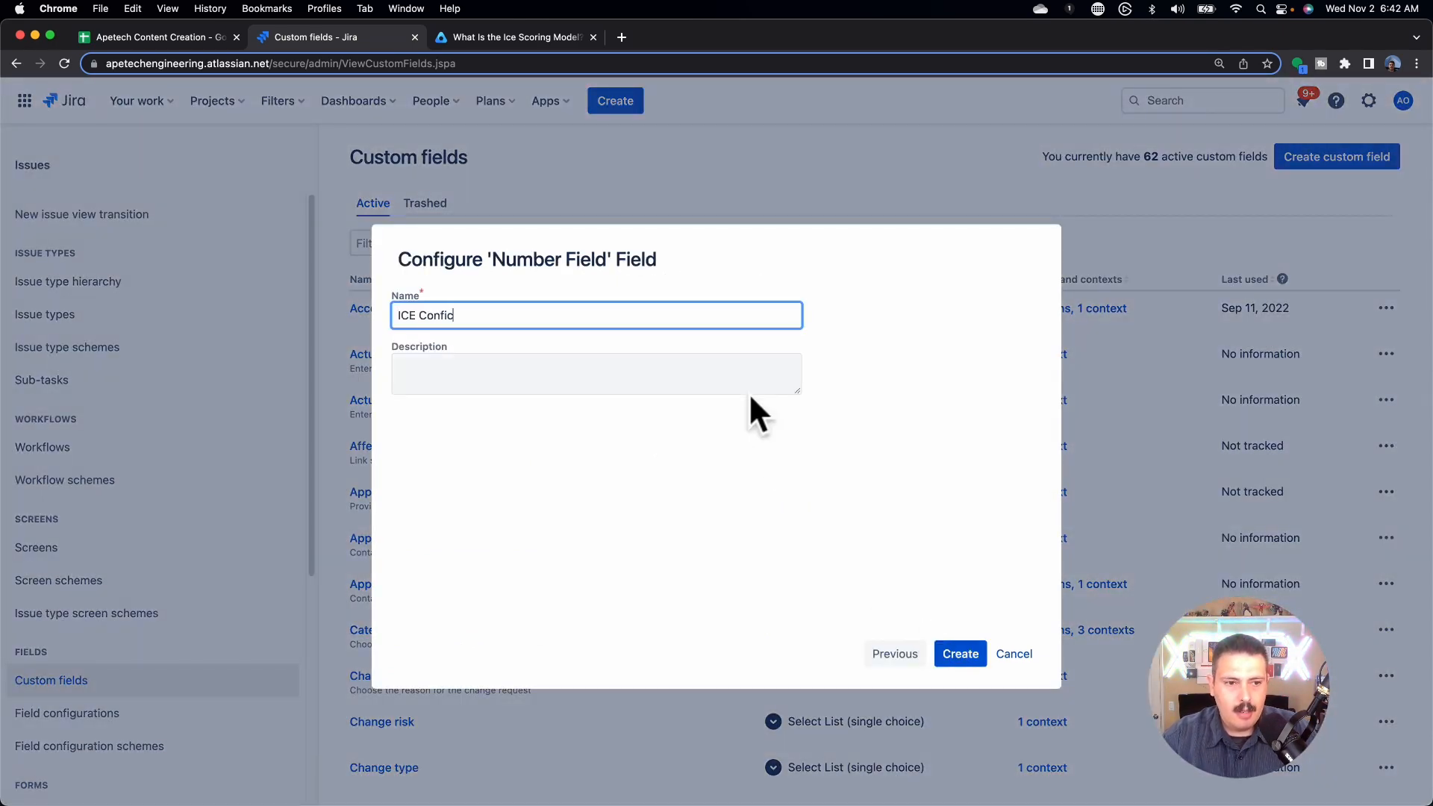
type("ence")
left_click(959, 653)
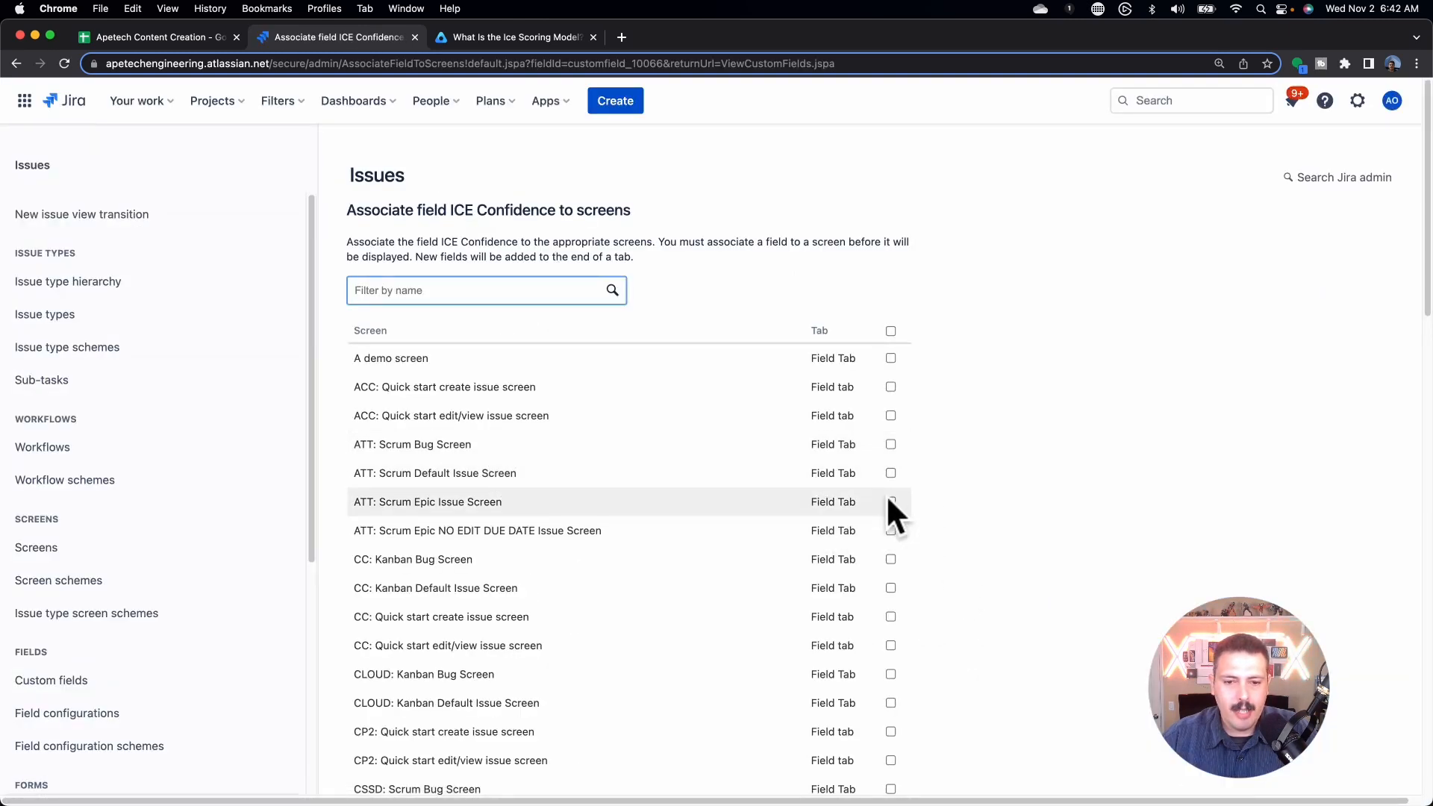
left_click(889, 500)
scroll(951, 512, "down", 15)
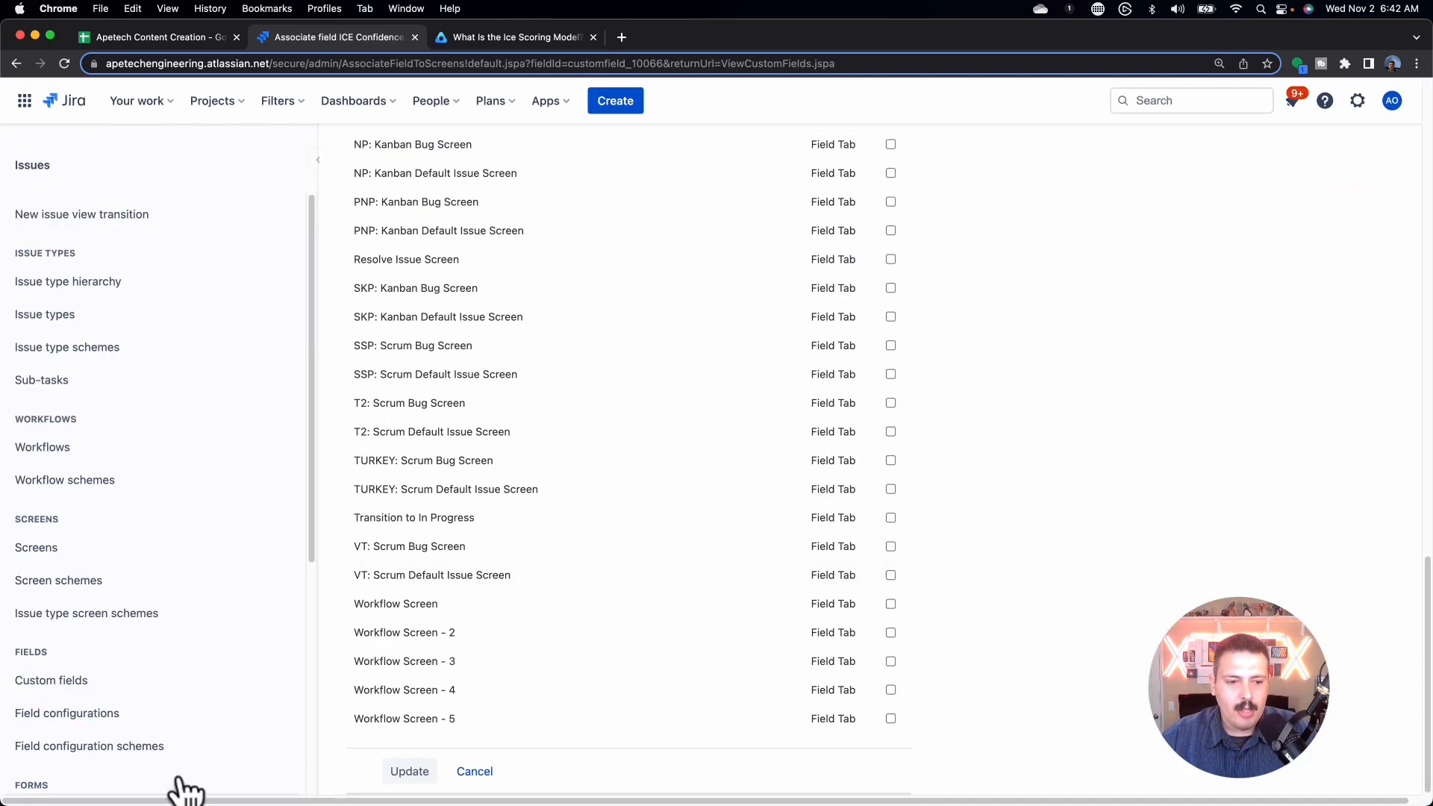
left_click(382, 771)
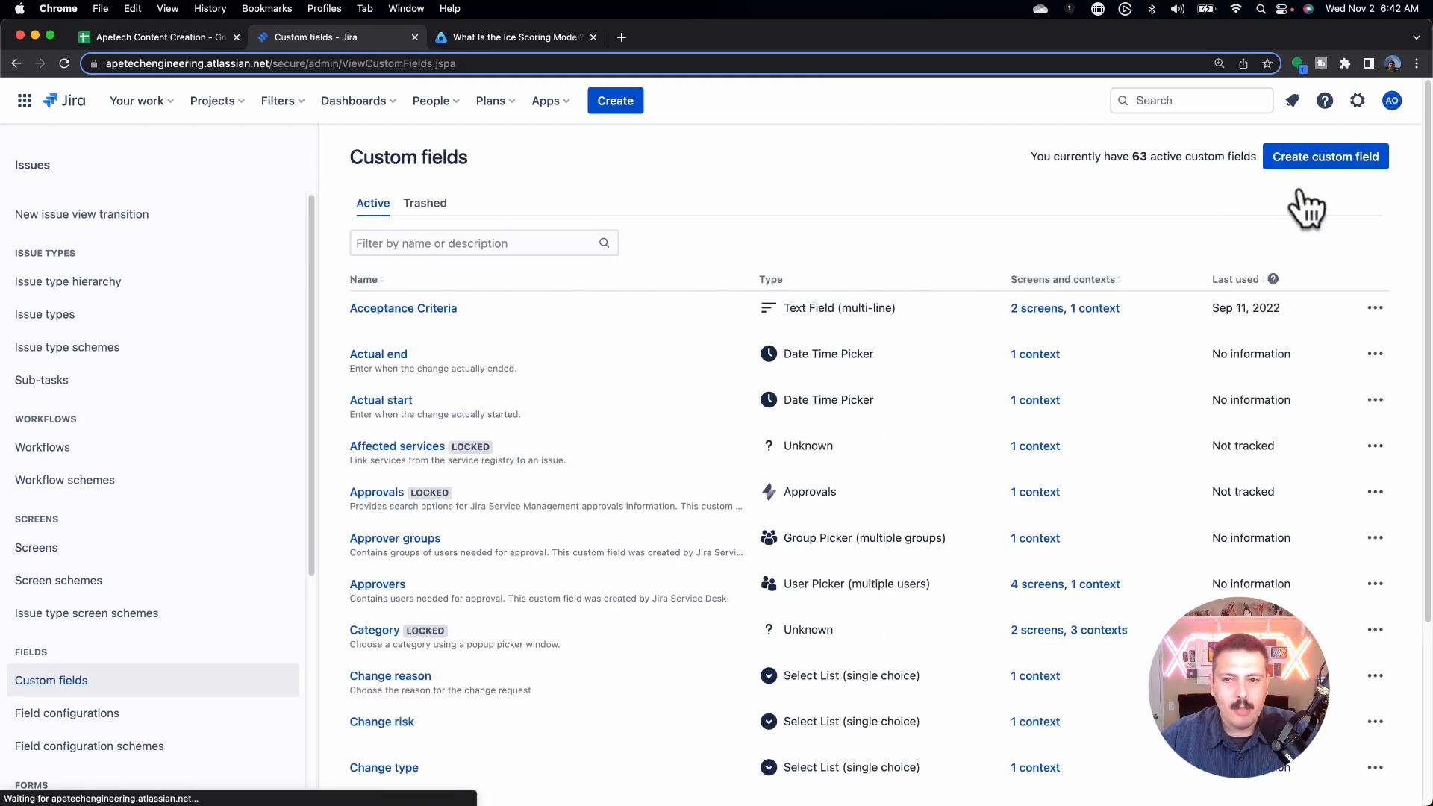
Step: Create the Number field 'ICE Ease' and add it to the ATT: Scrum Epic Issue Screen
left_click(1328, 160)
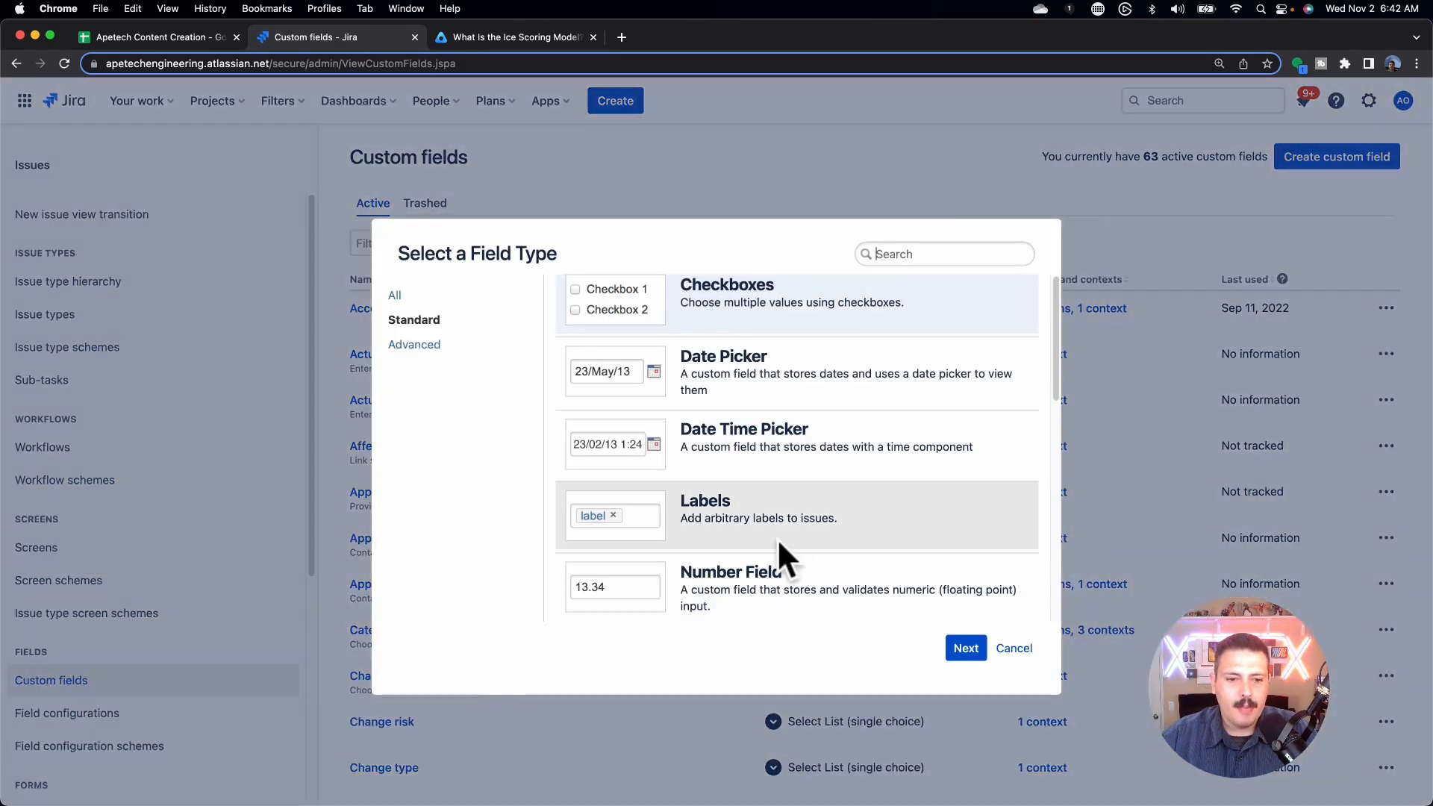
scroll(741, 577, "down", 1)
left_click(748, 589)
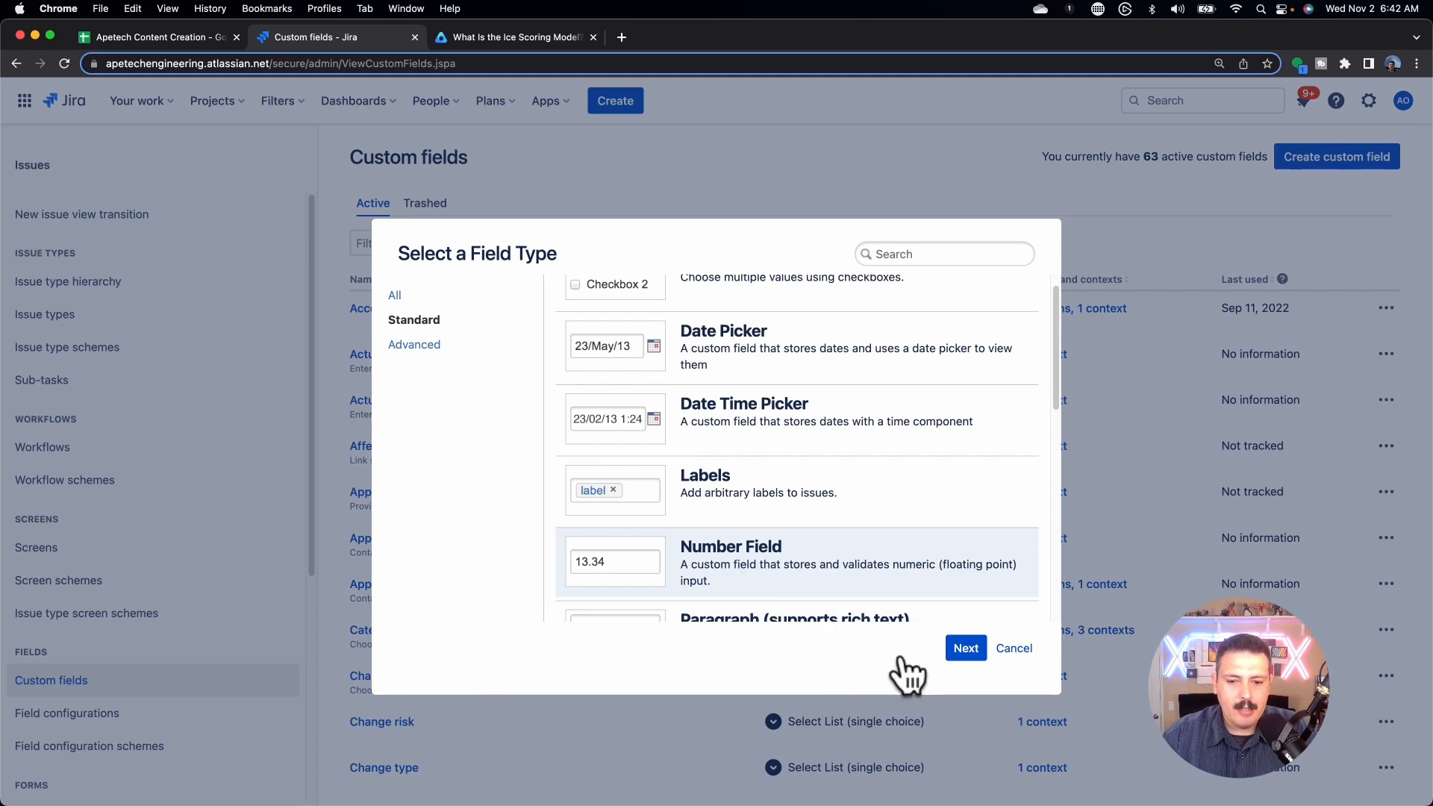
left_click(963, 648)
type("ICE Ease")
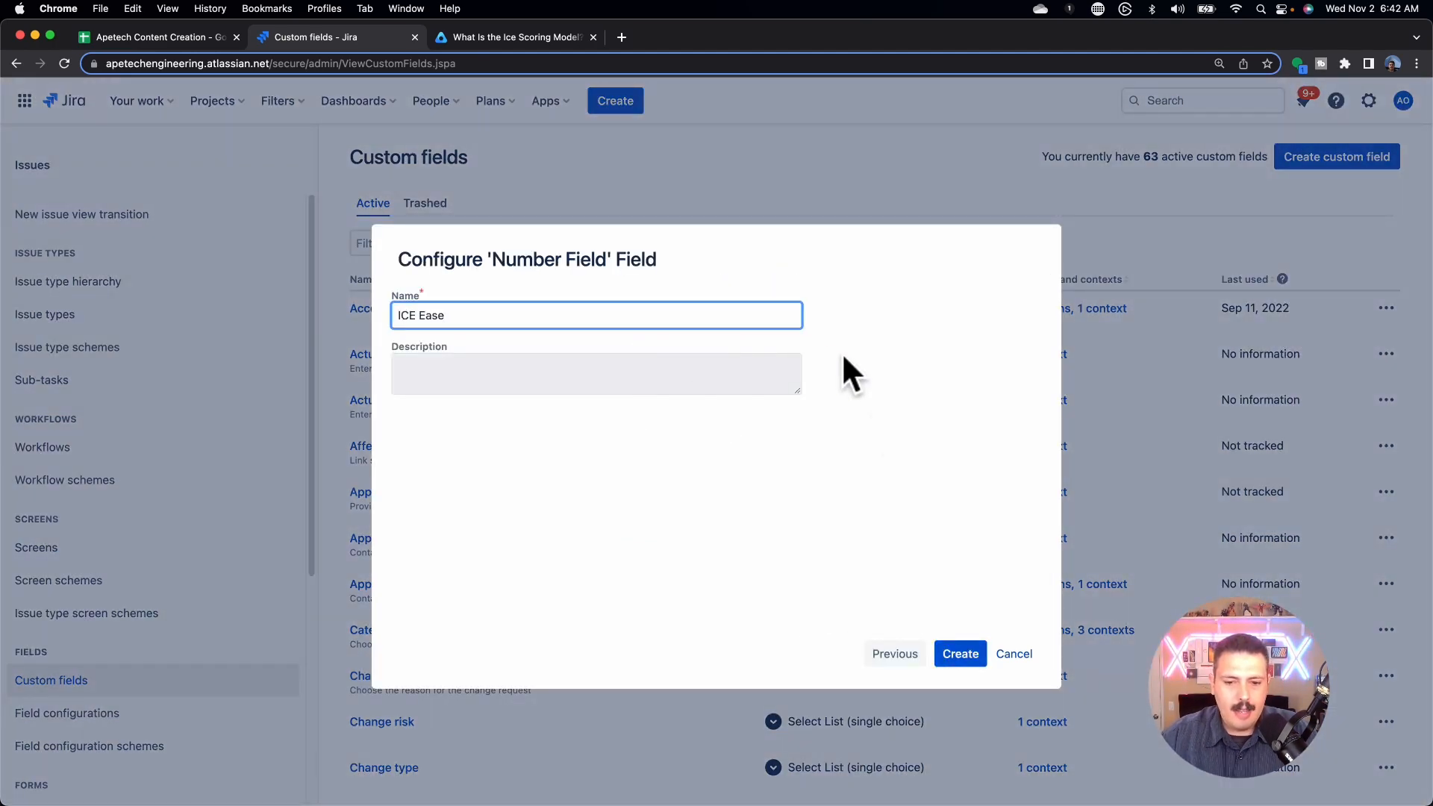
left_click(957, 654)
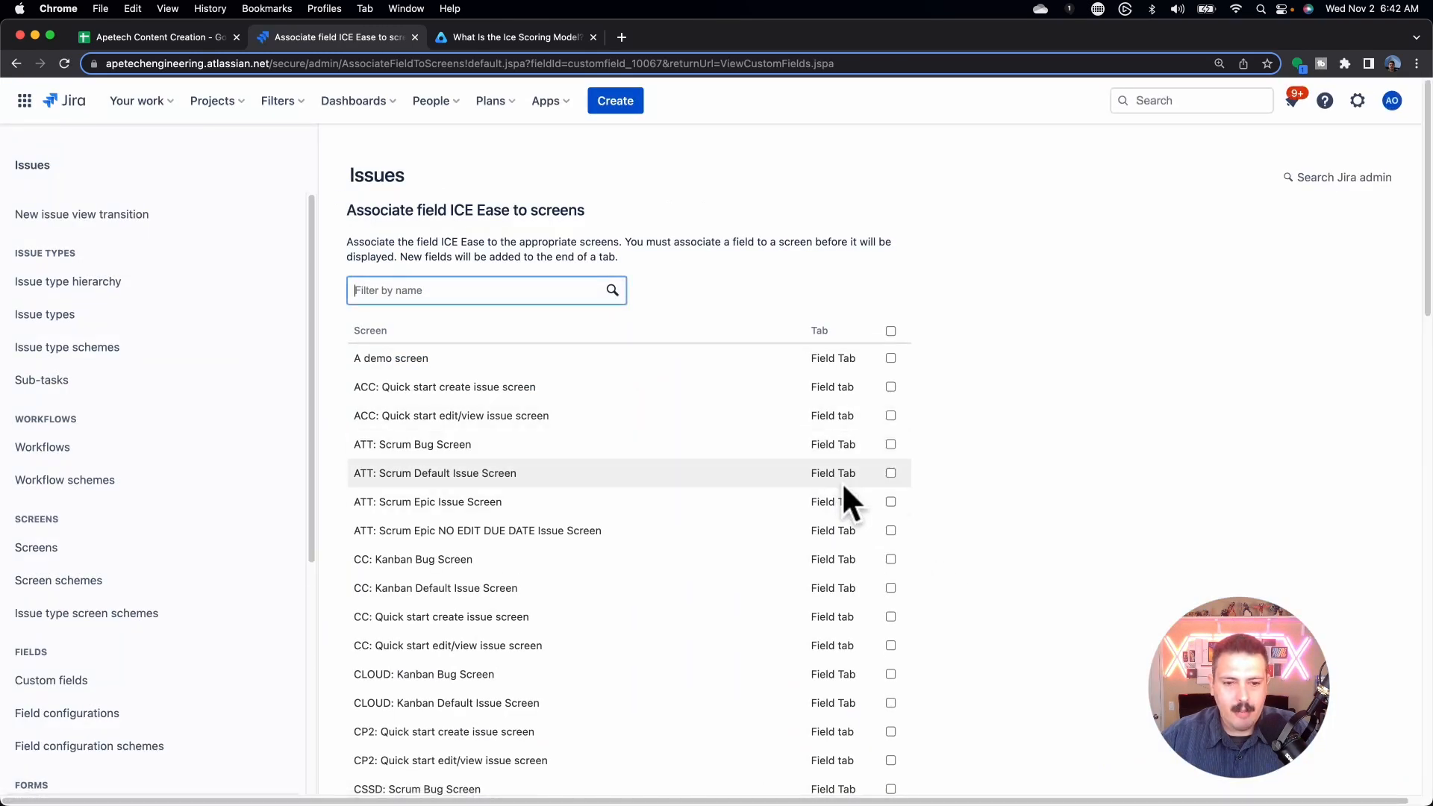
left_click(890, 501)
scroll(936, 508, "down", 20)
left_click(418, 770)
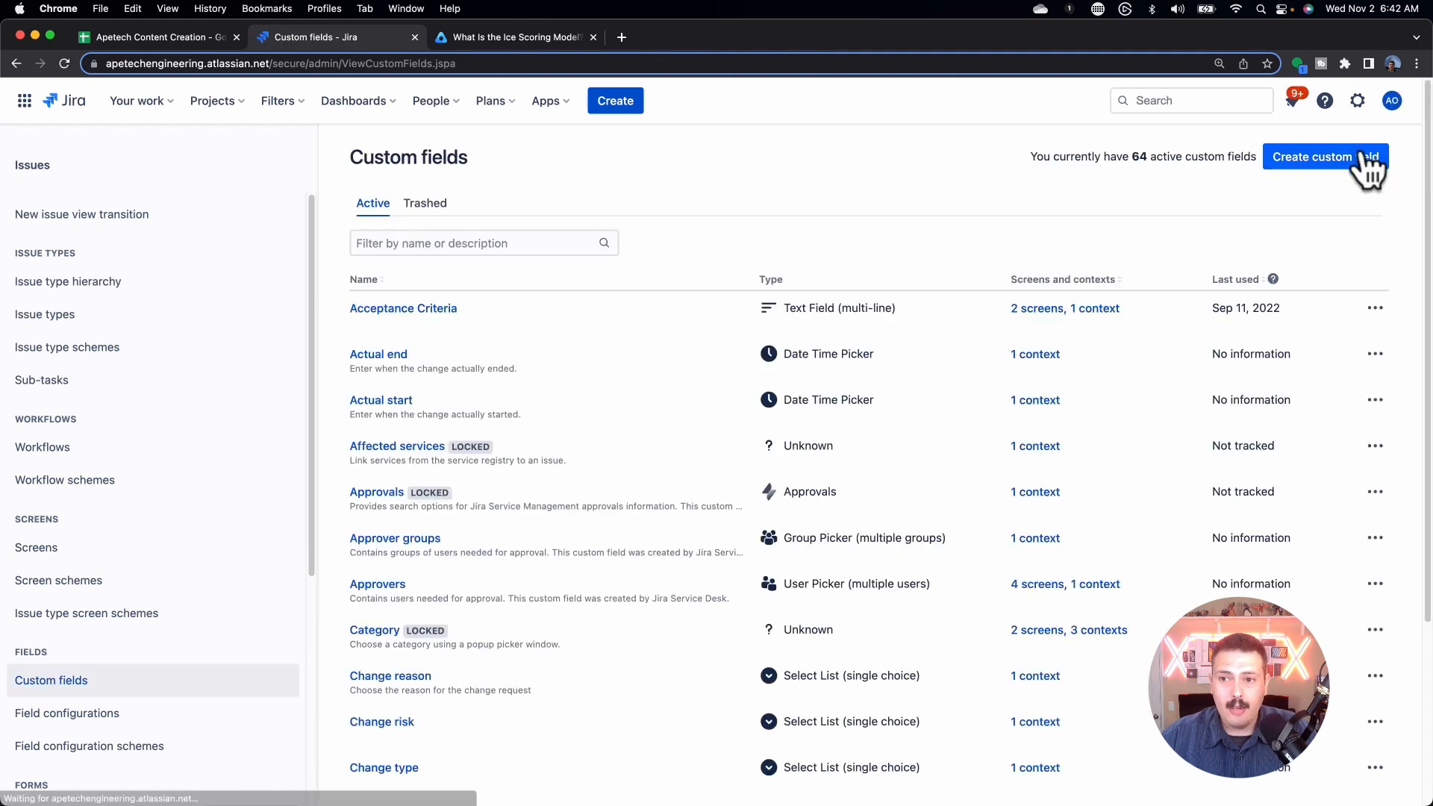
Step: Add 'ICE Score' as a new Number Field custom field
left_click(1280, 164)
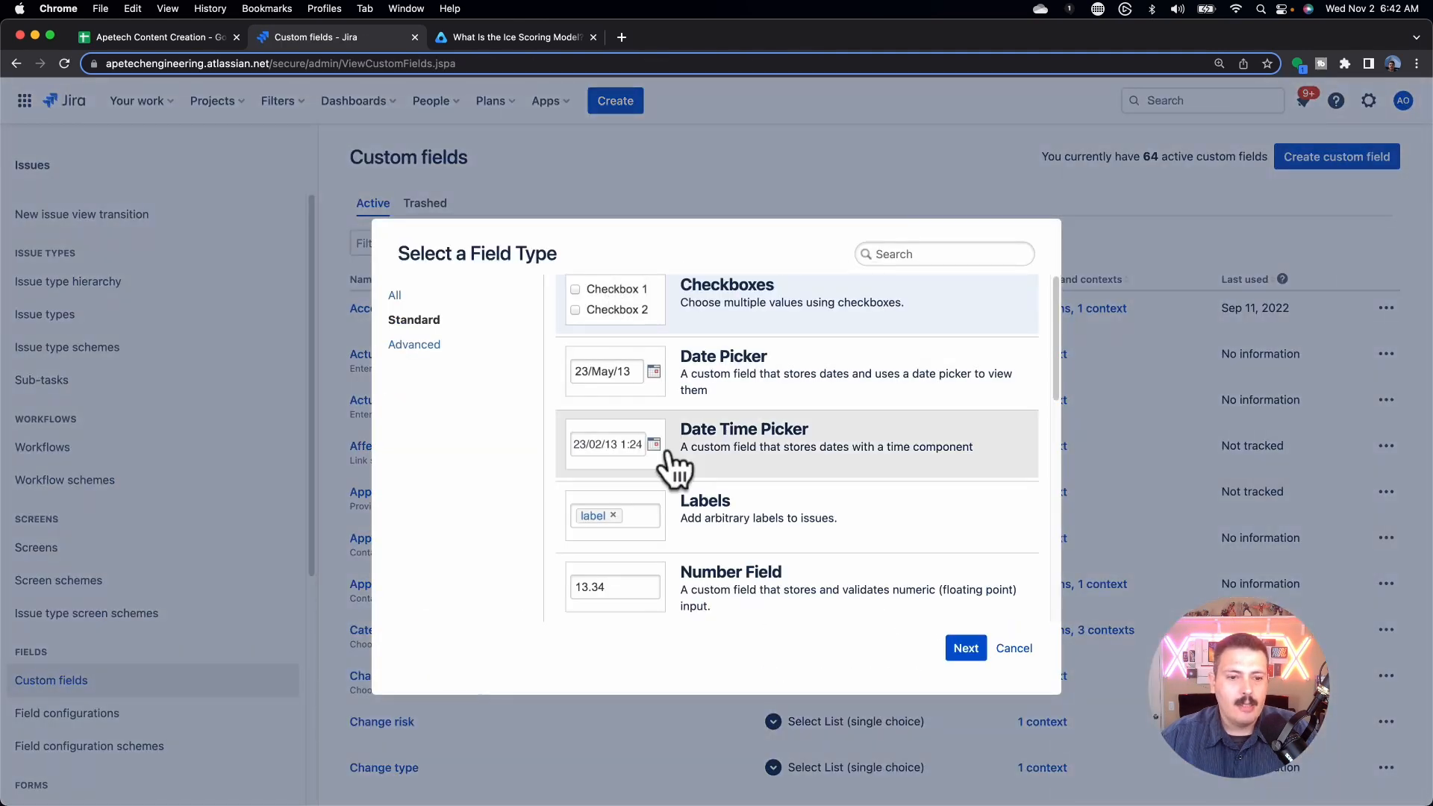
left_click(759, 597)
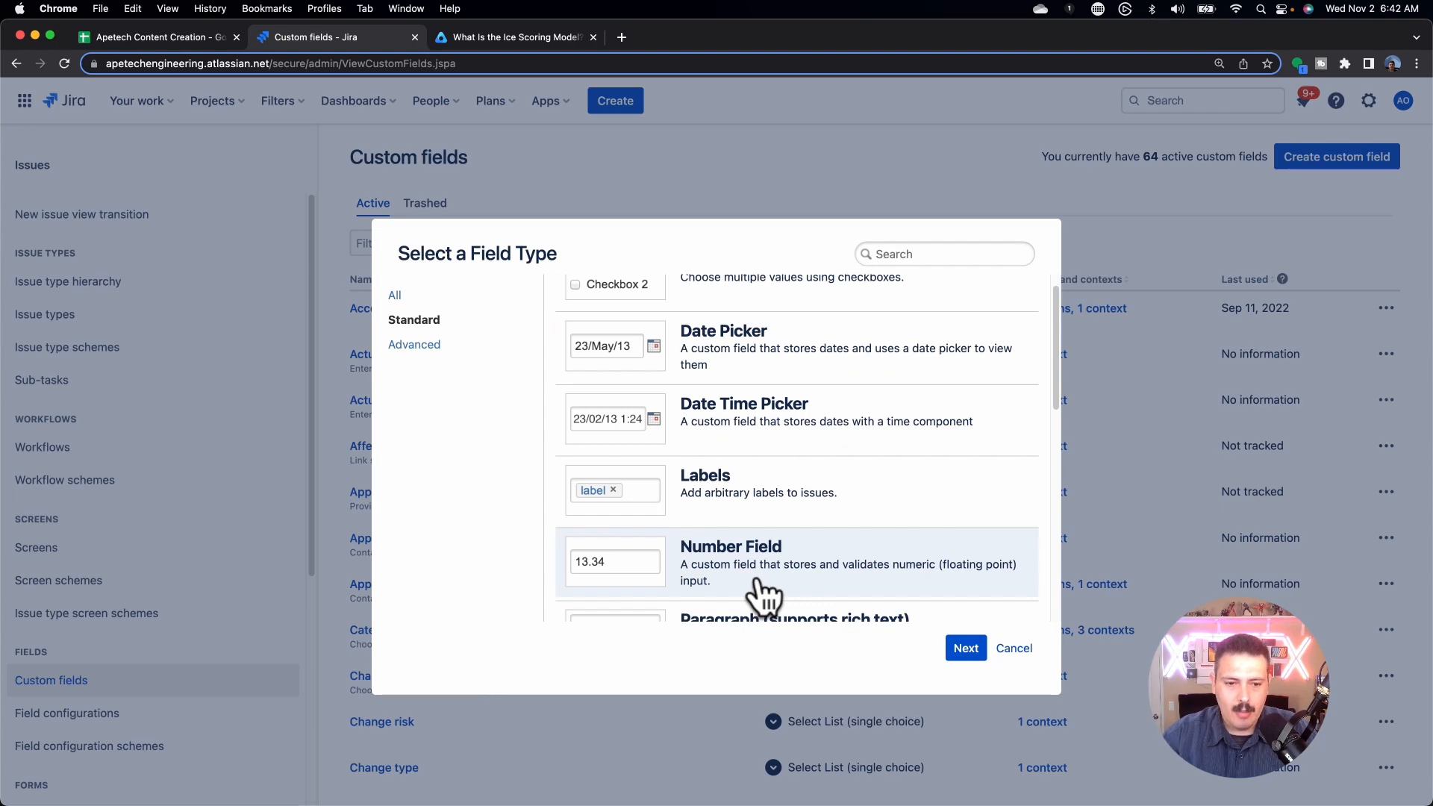
left_click(1004, 648)
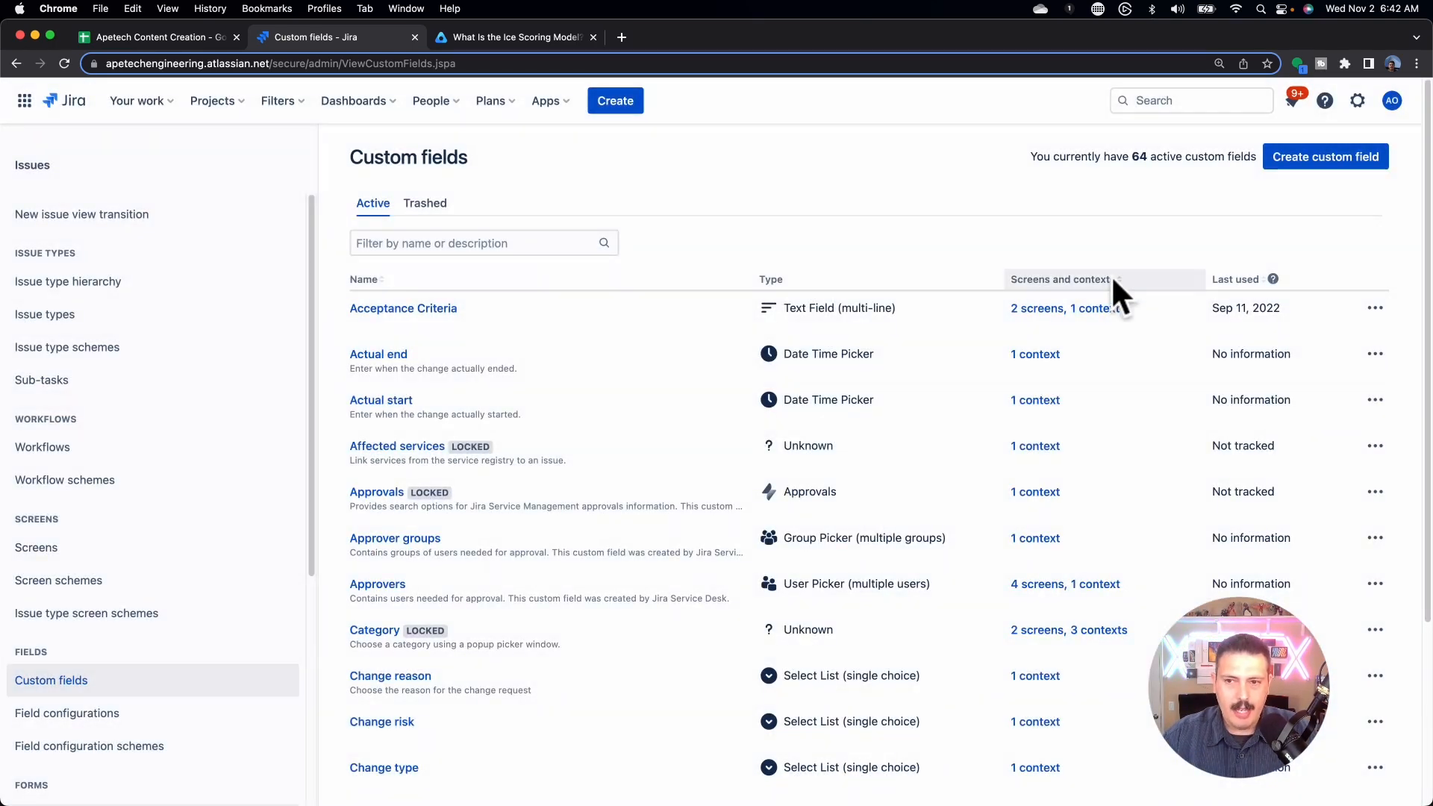
left_click(1311, 158)
scroll(720, 586, "down", 2)
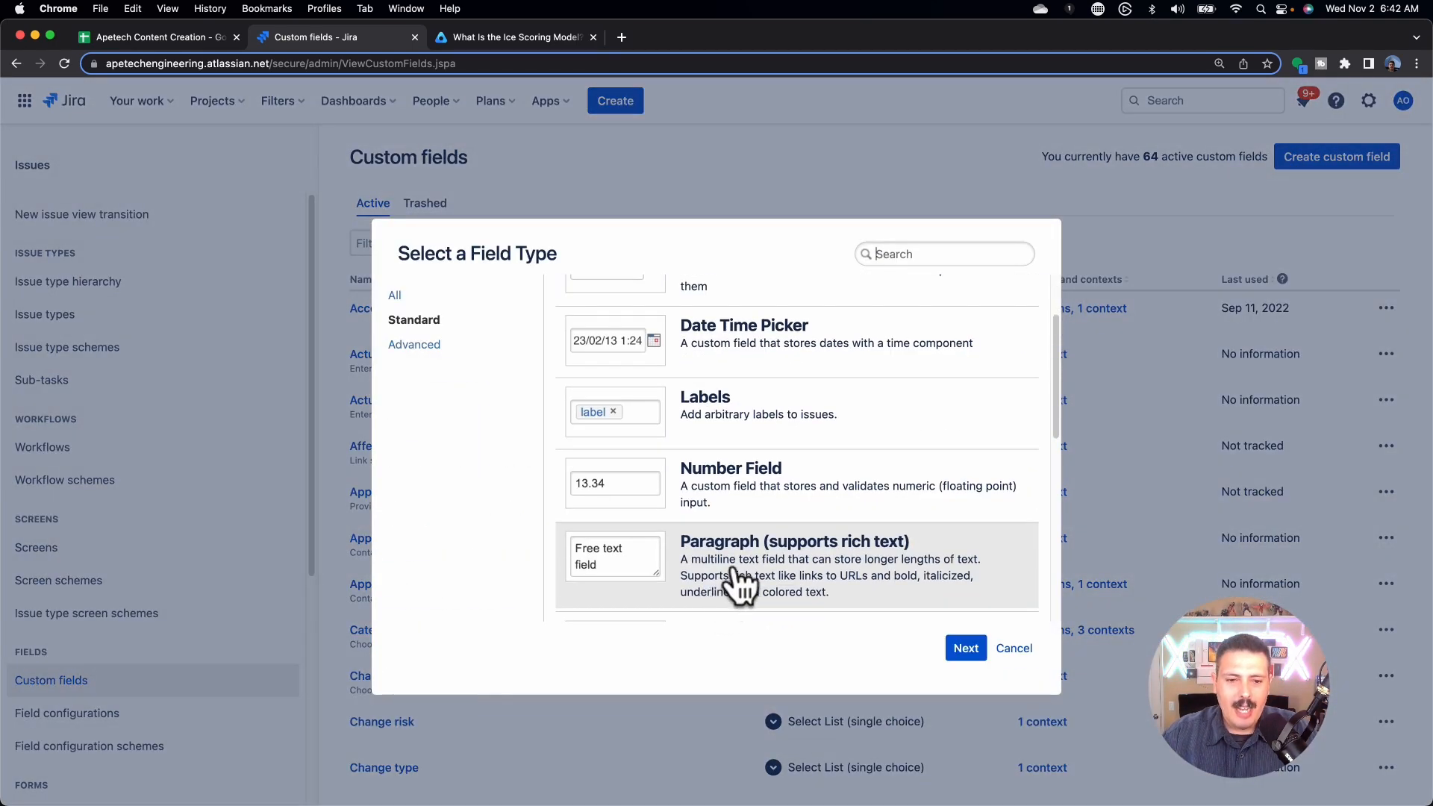
left_click(774, 502)
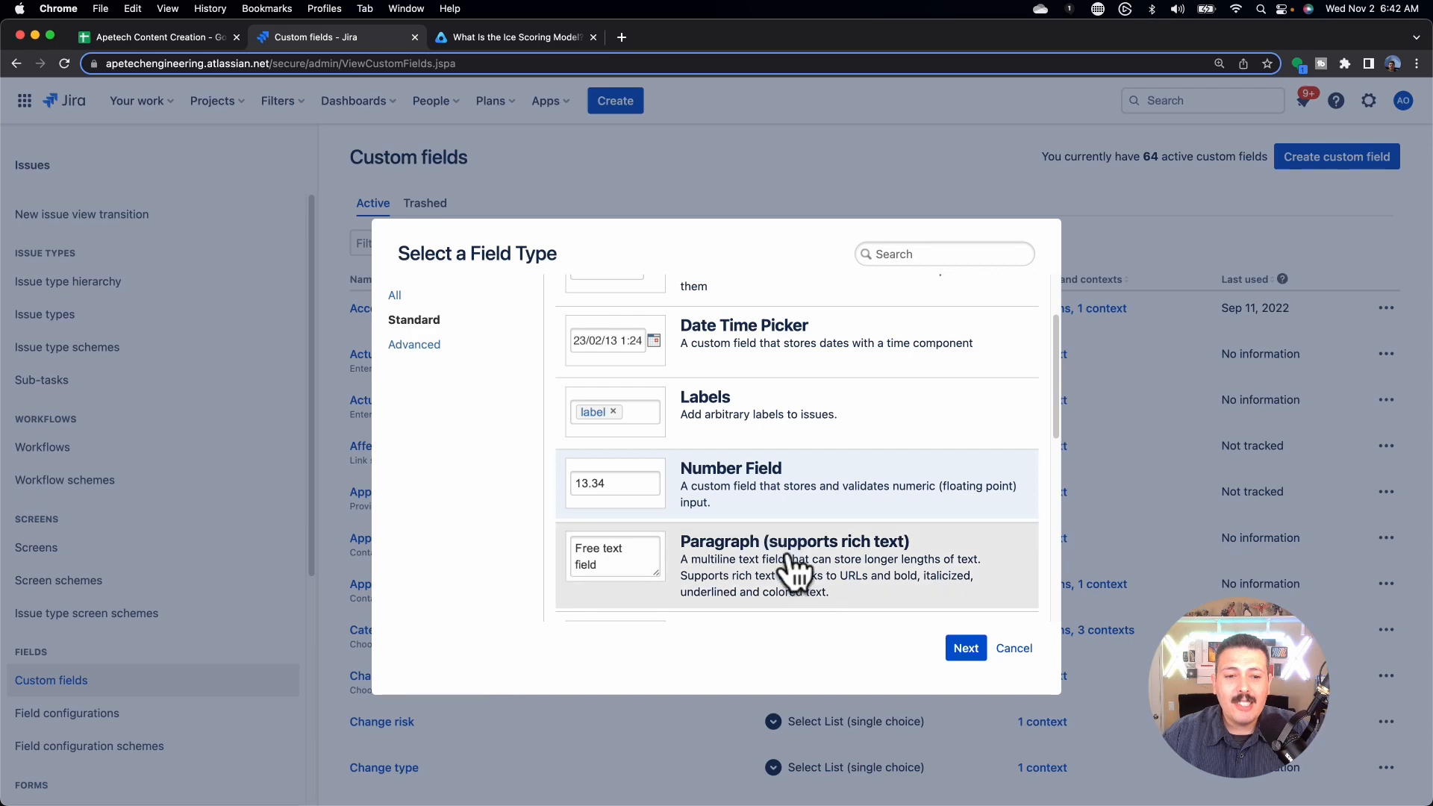
left_click(963, 648)
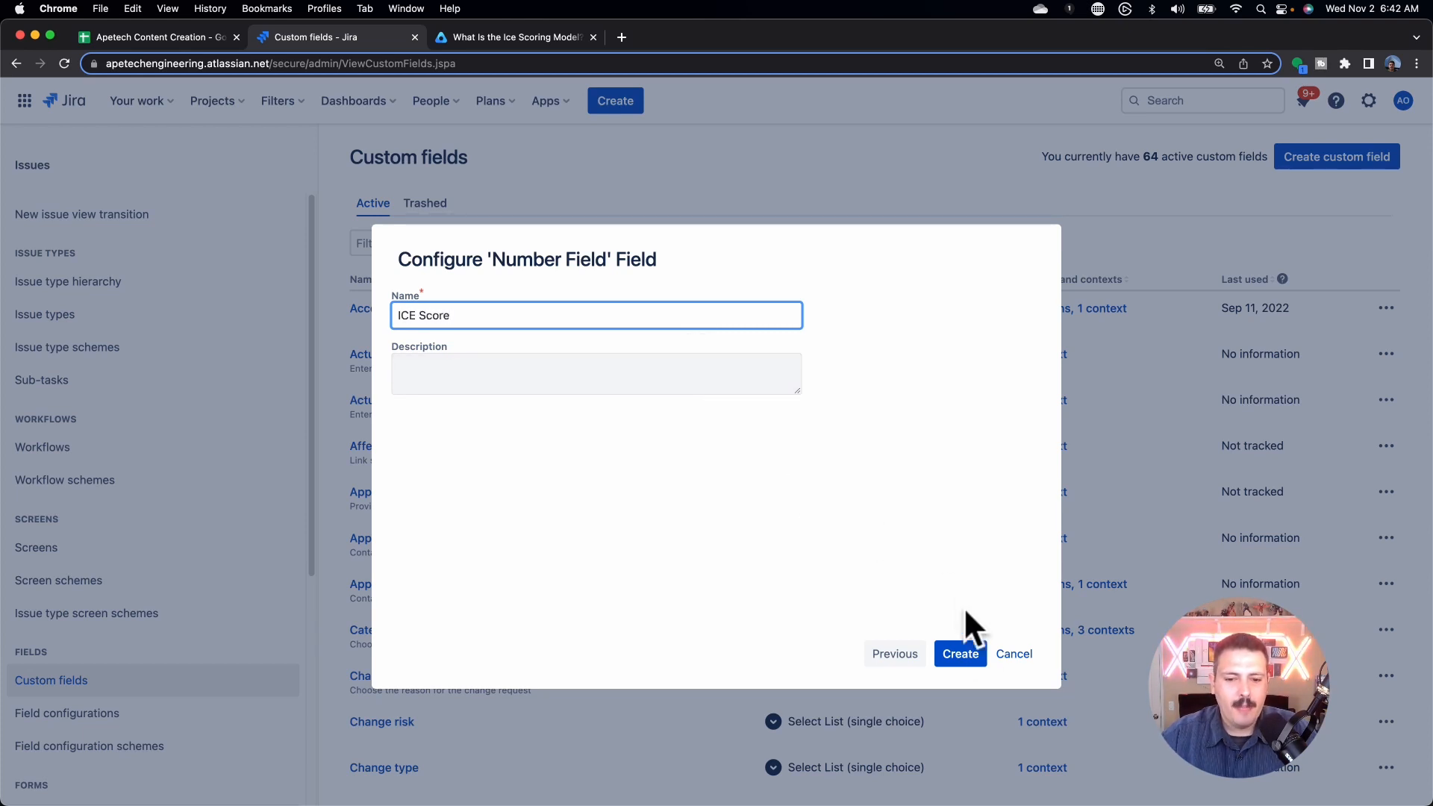
left_click(965, 660)
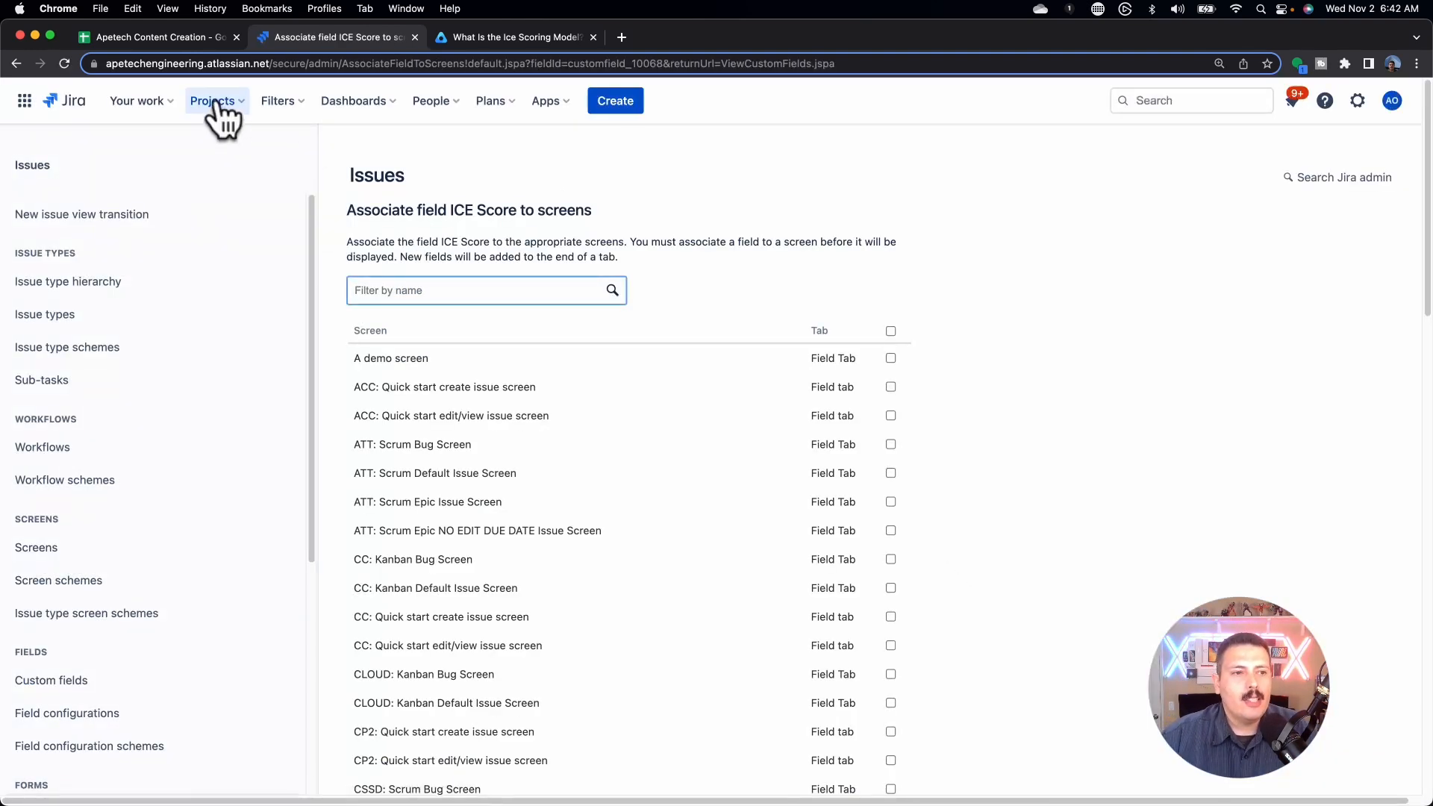
left_click(215, 103)
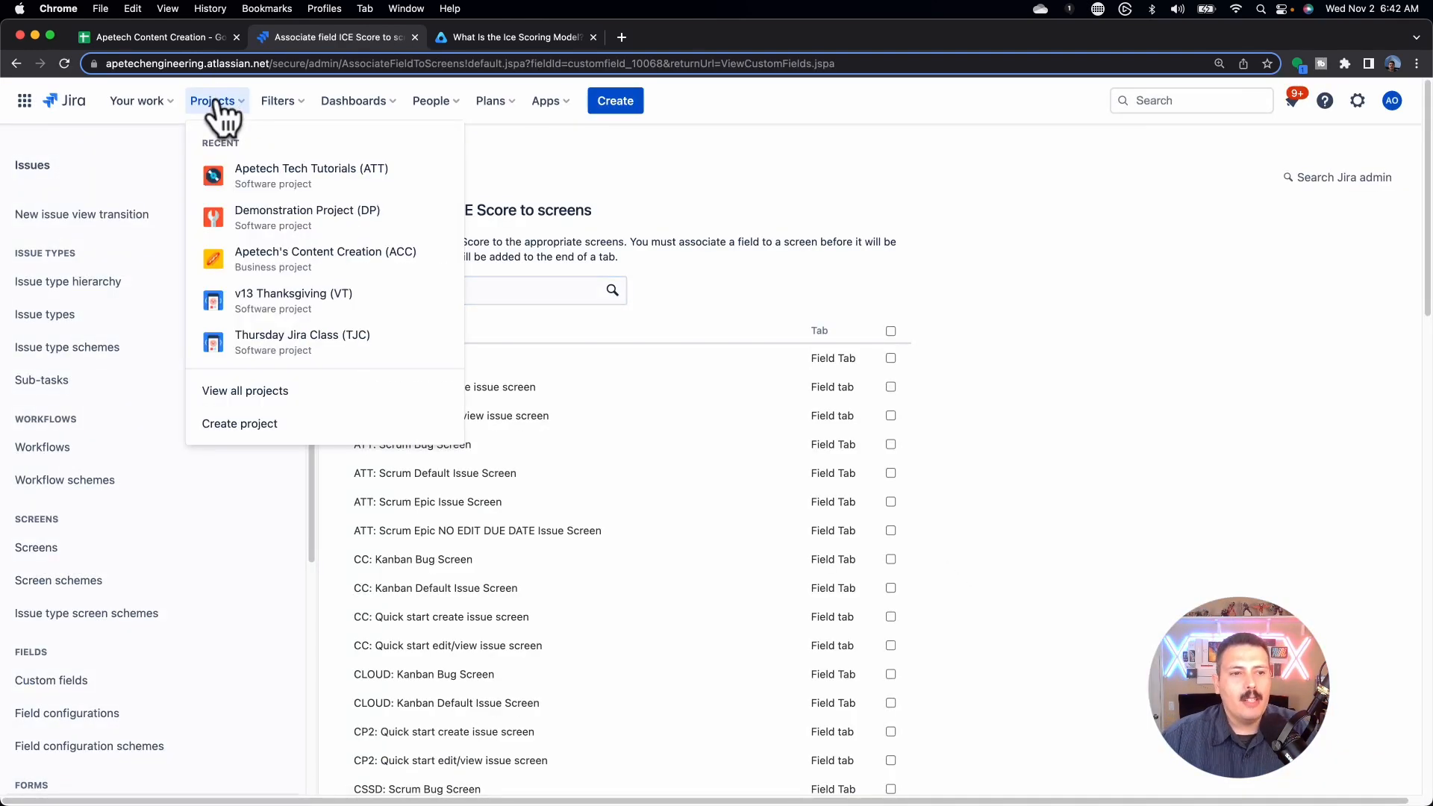
Step: Open the Appetizer epic (VT-30) from the backlog's Epics panel
left_click(240, 182)
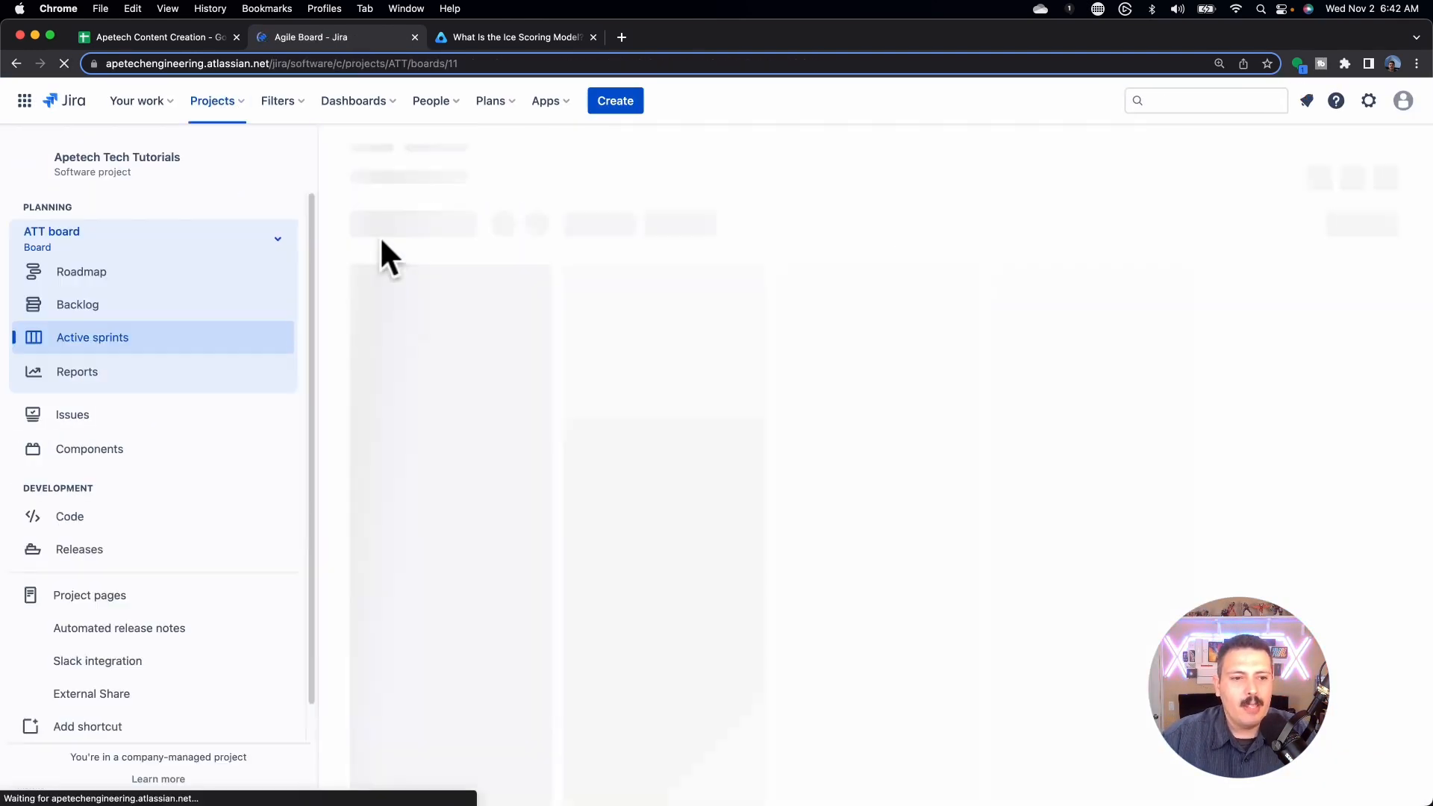
left_click(120, 307)
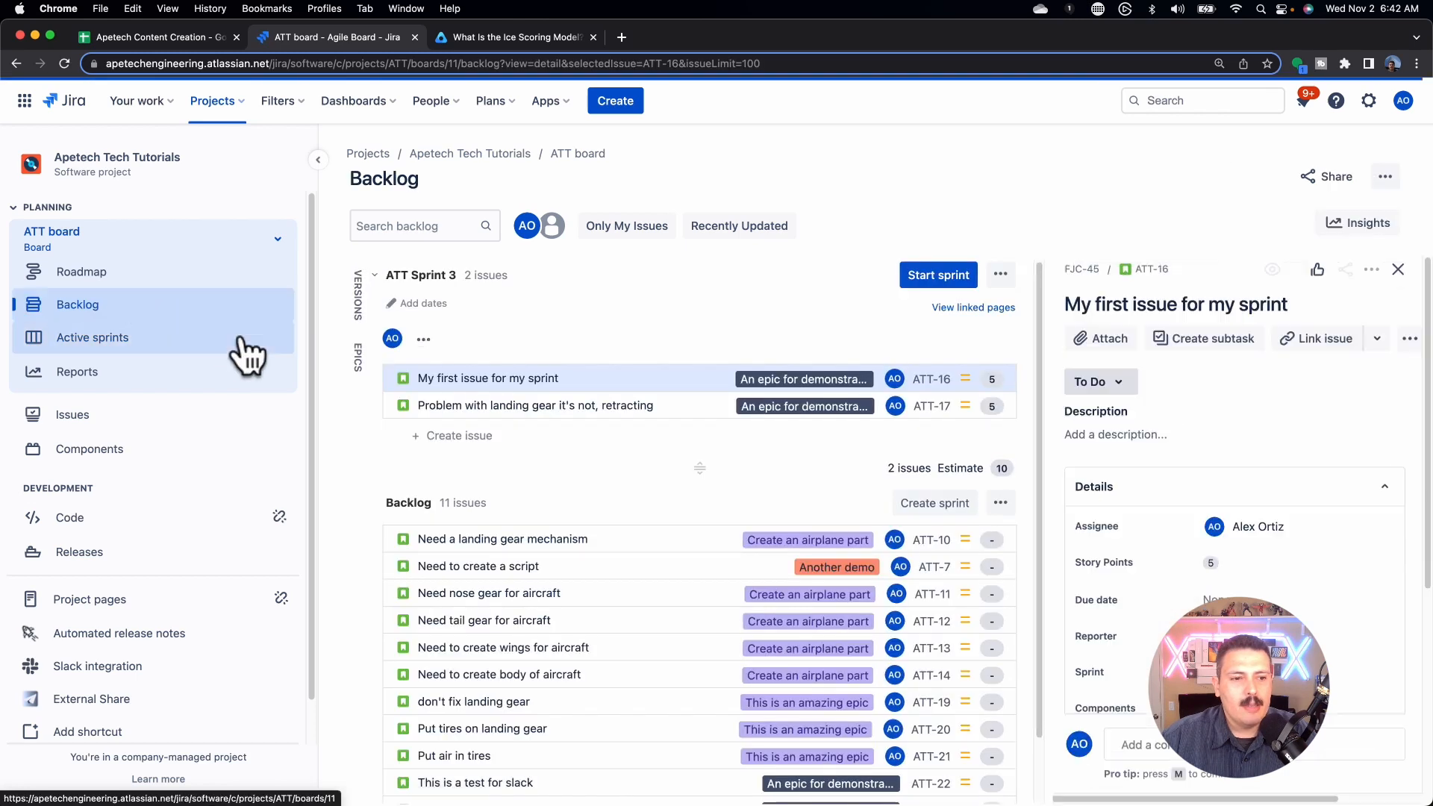
left_click(357, 357)
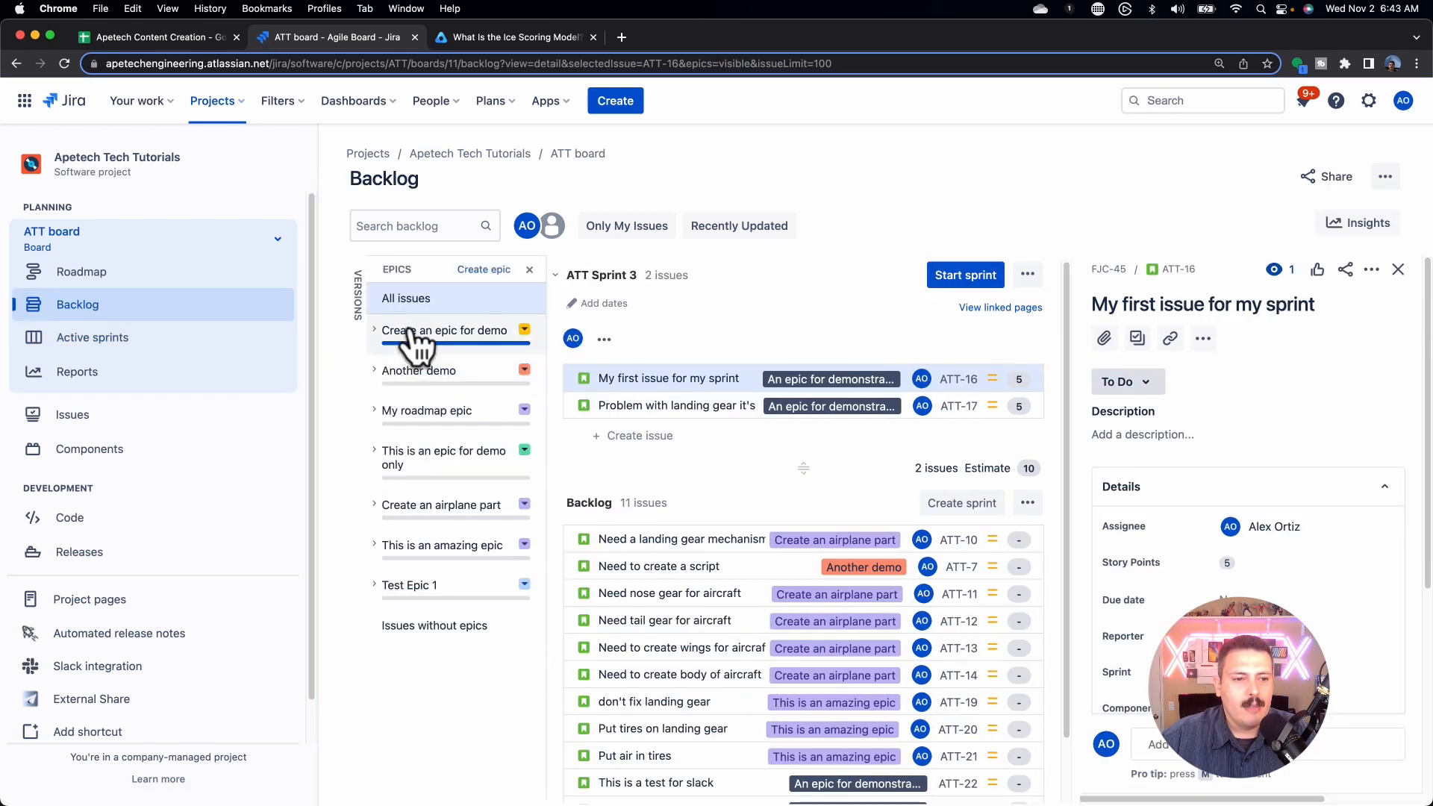
left_click(360, 317)
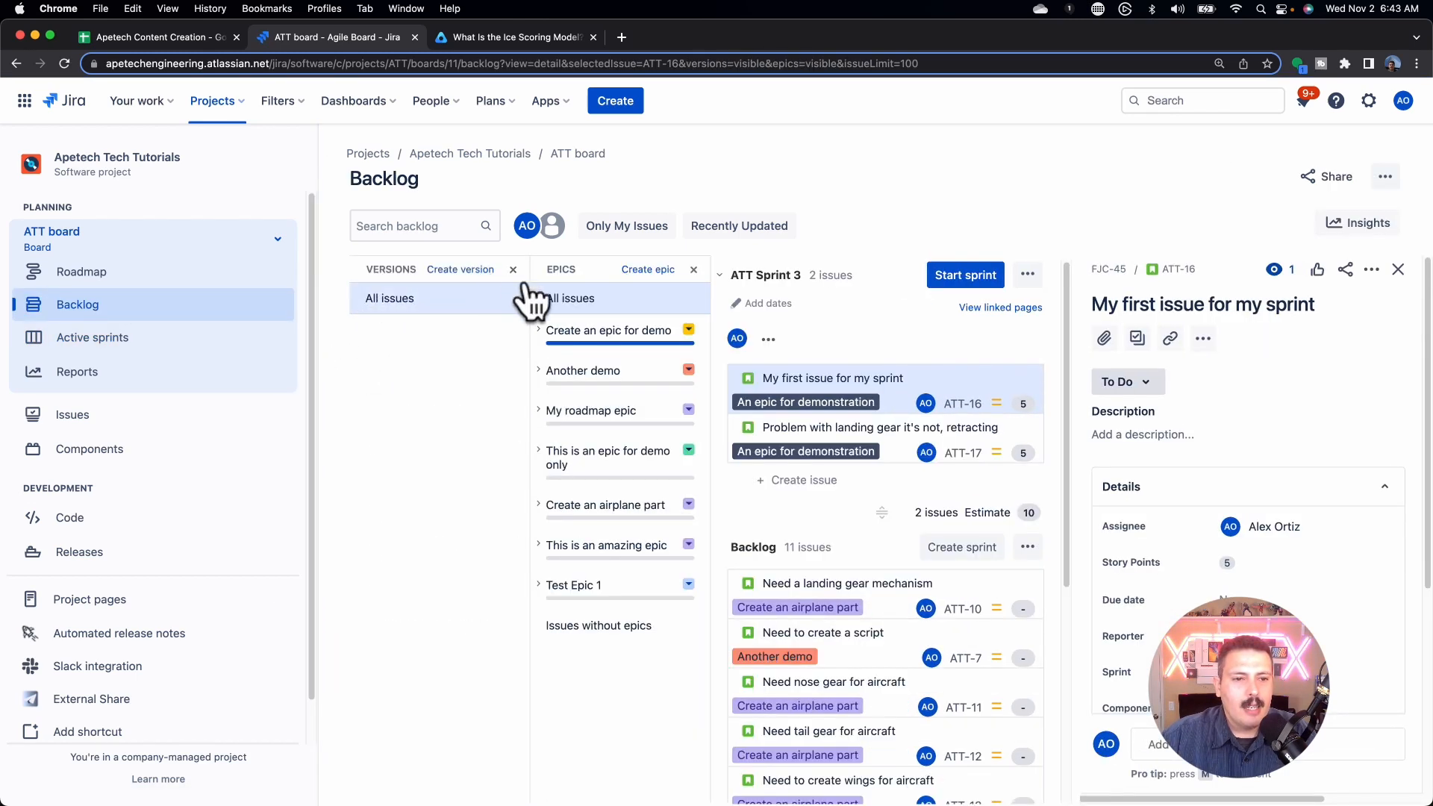
left_click(541, 336)
left_click(565, 382)
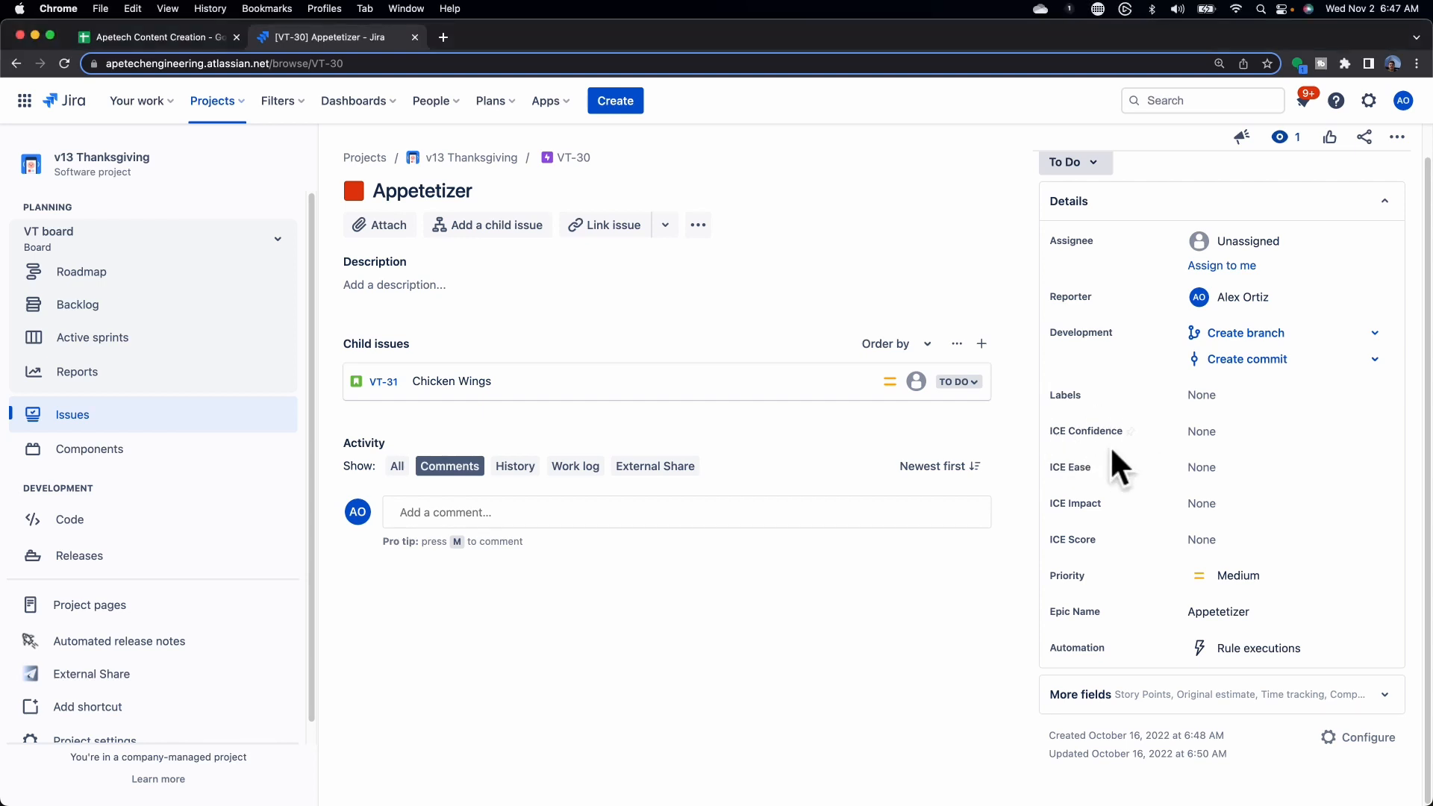
double_click(1071, 503)
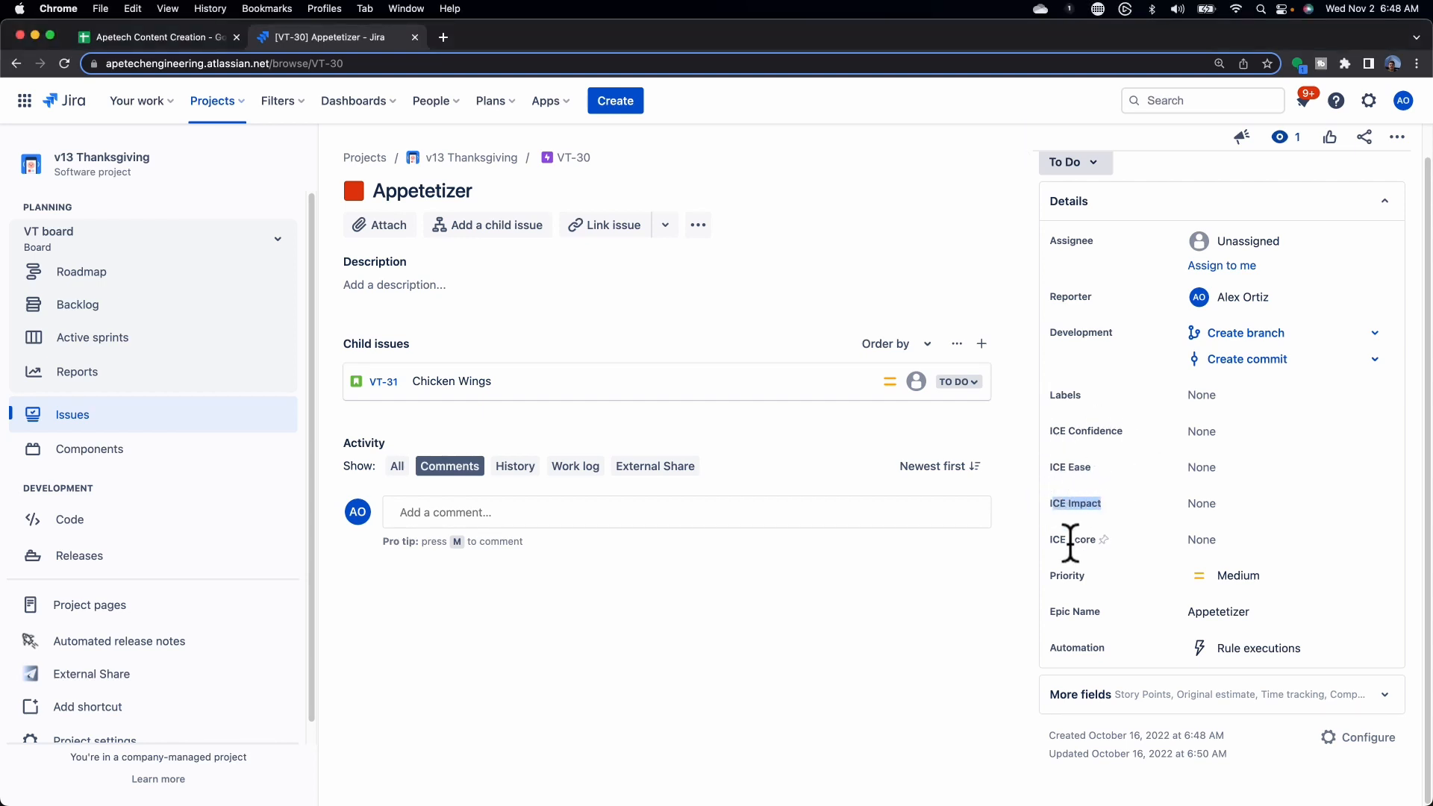
left_click_drag(1061, 539, 1079, 539)
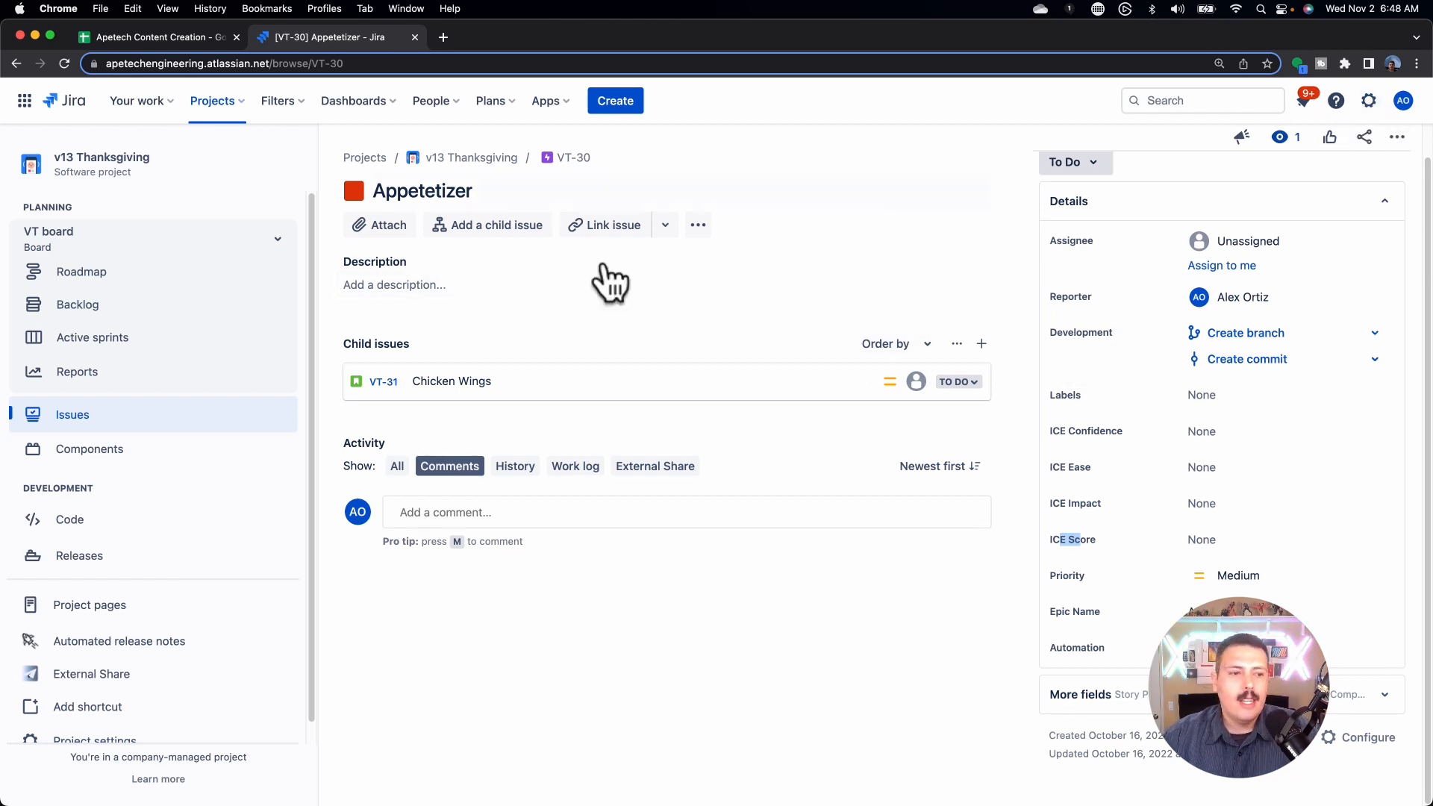
Step: Start a new project automation rule with a 'Field value changed' trigger
left_click(88, 730)
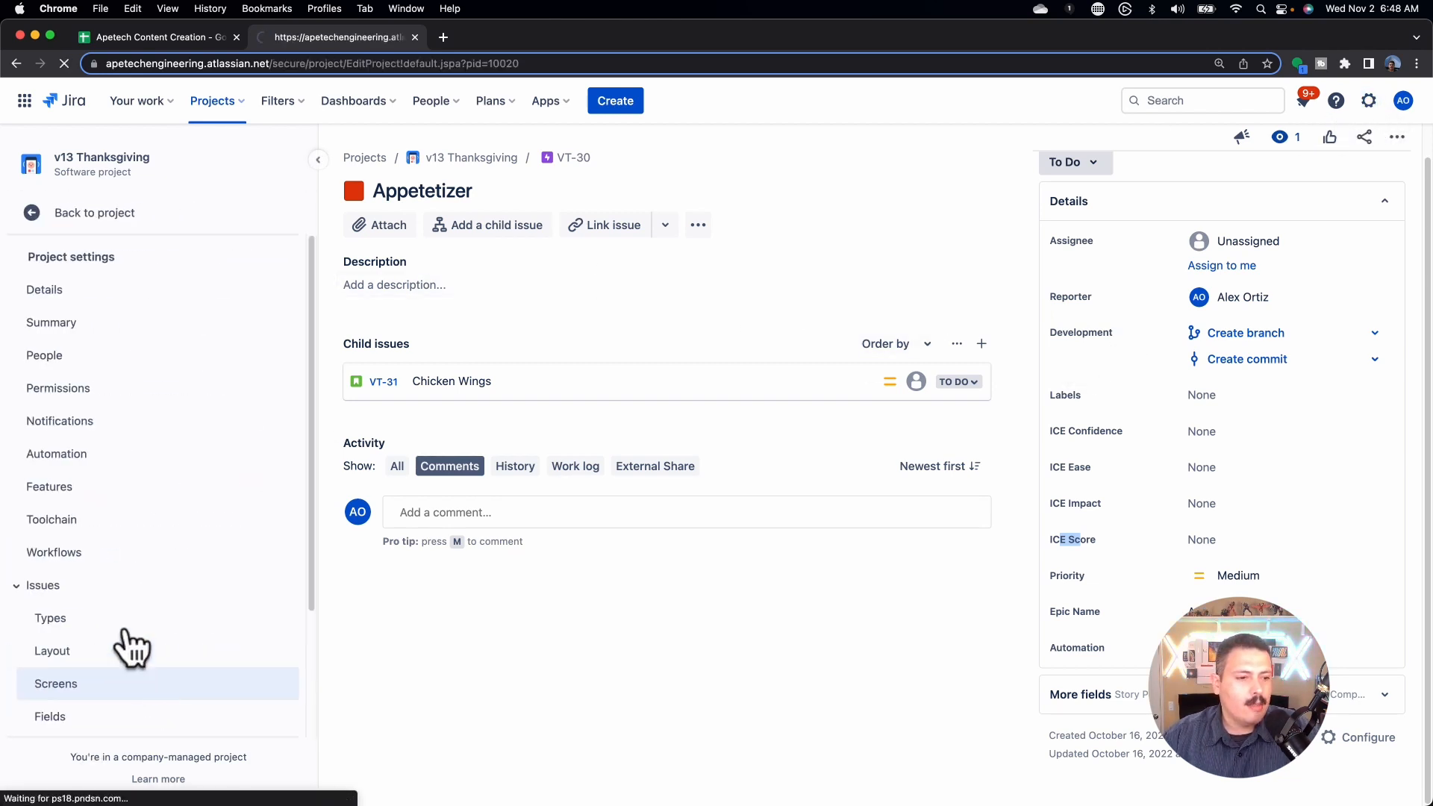
left_click(79, 462)
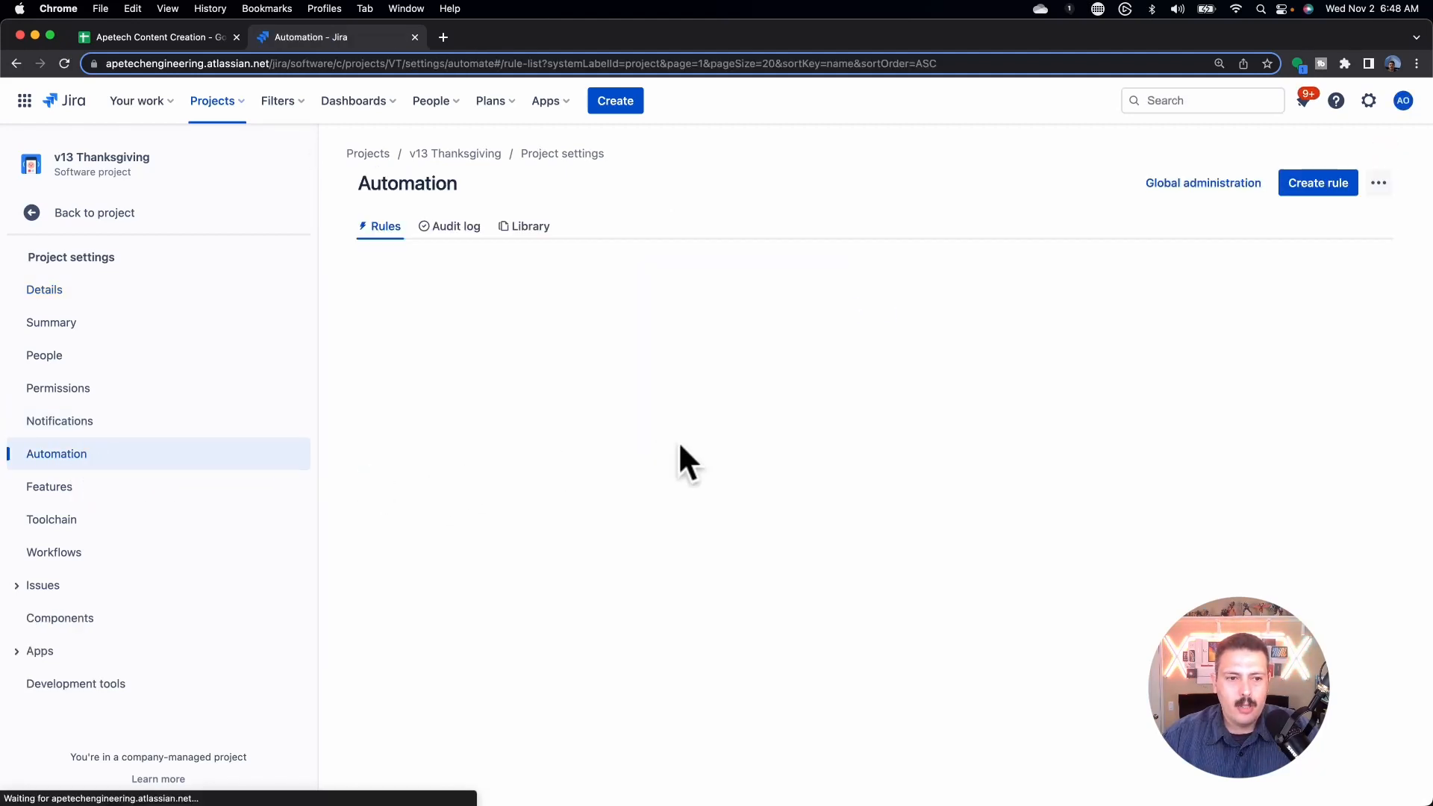
left_click(1302, 192)
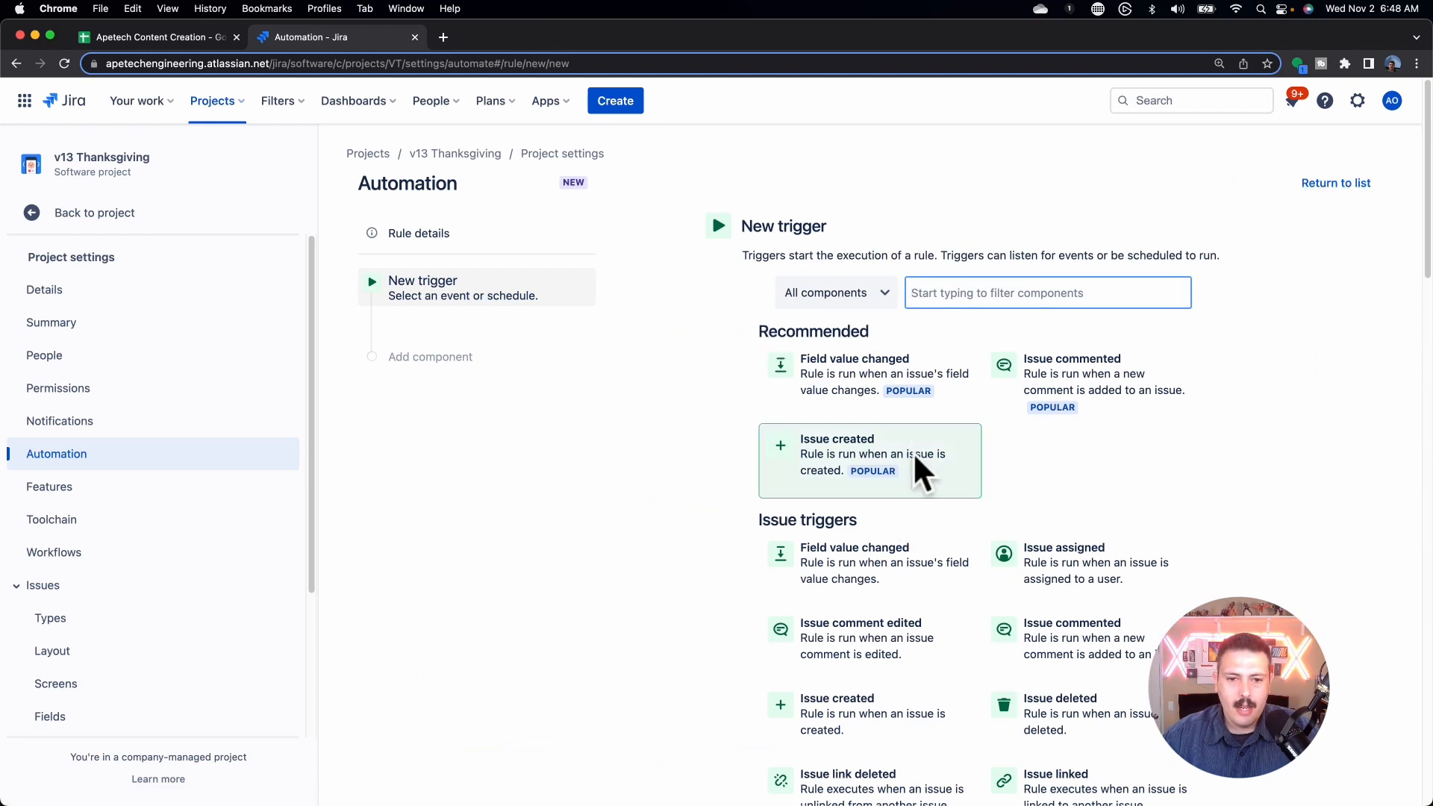
left_click(899, 377)
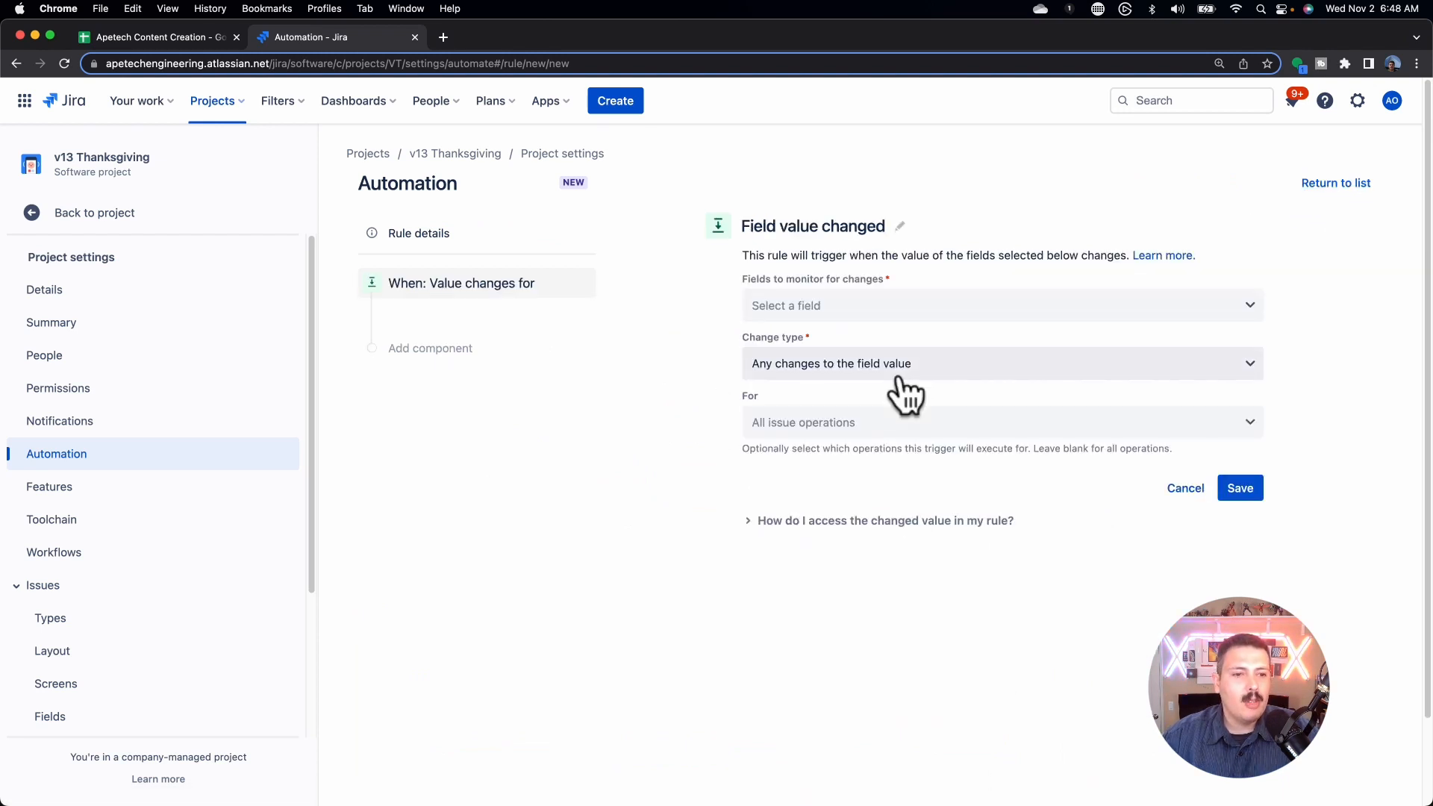
Step: Make the trigger watch ICE Confidence, ICE Impact and ICE Ease, and save it
left_click(854, 309)
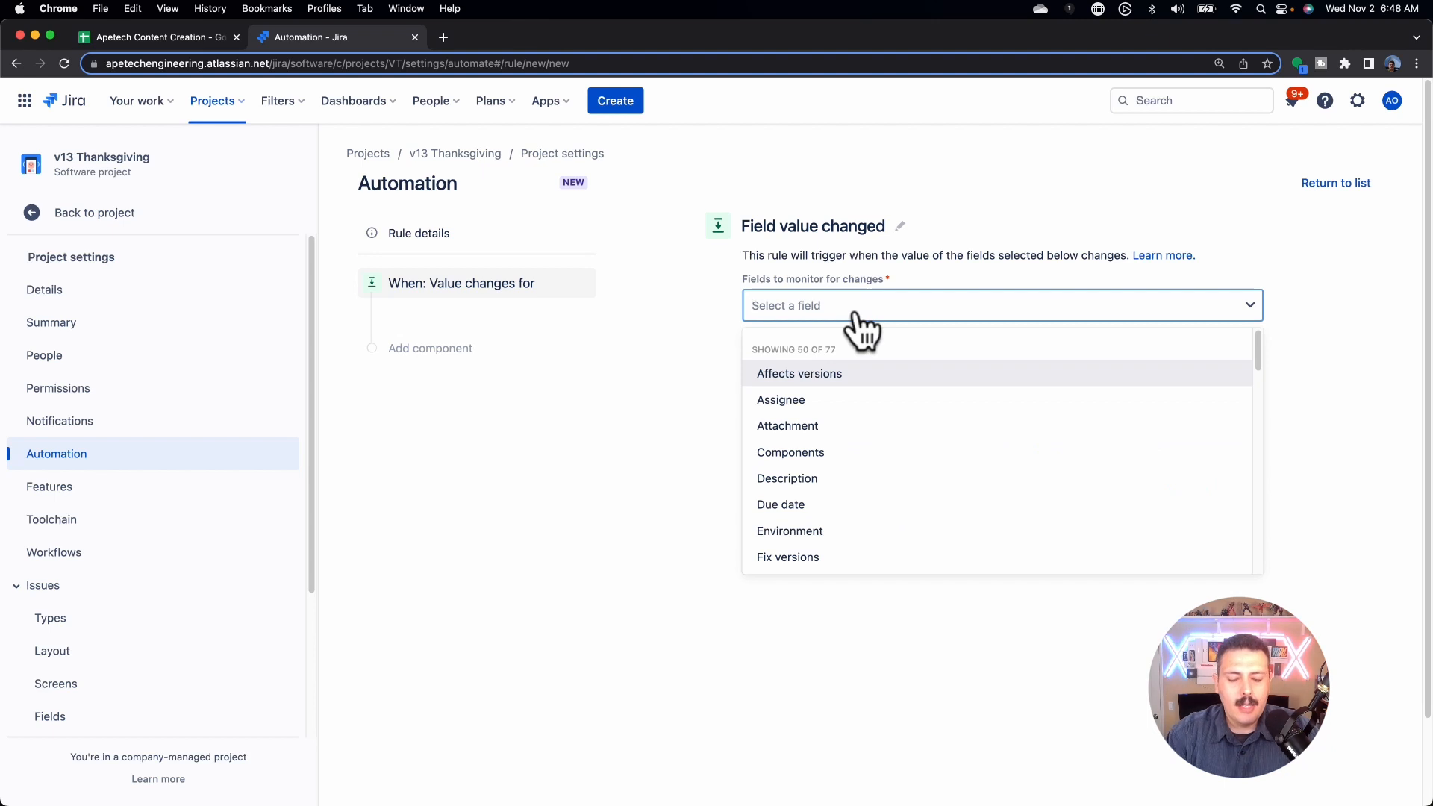
type("E")
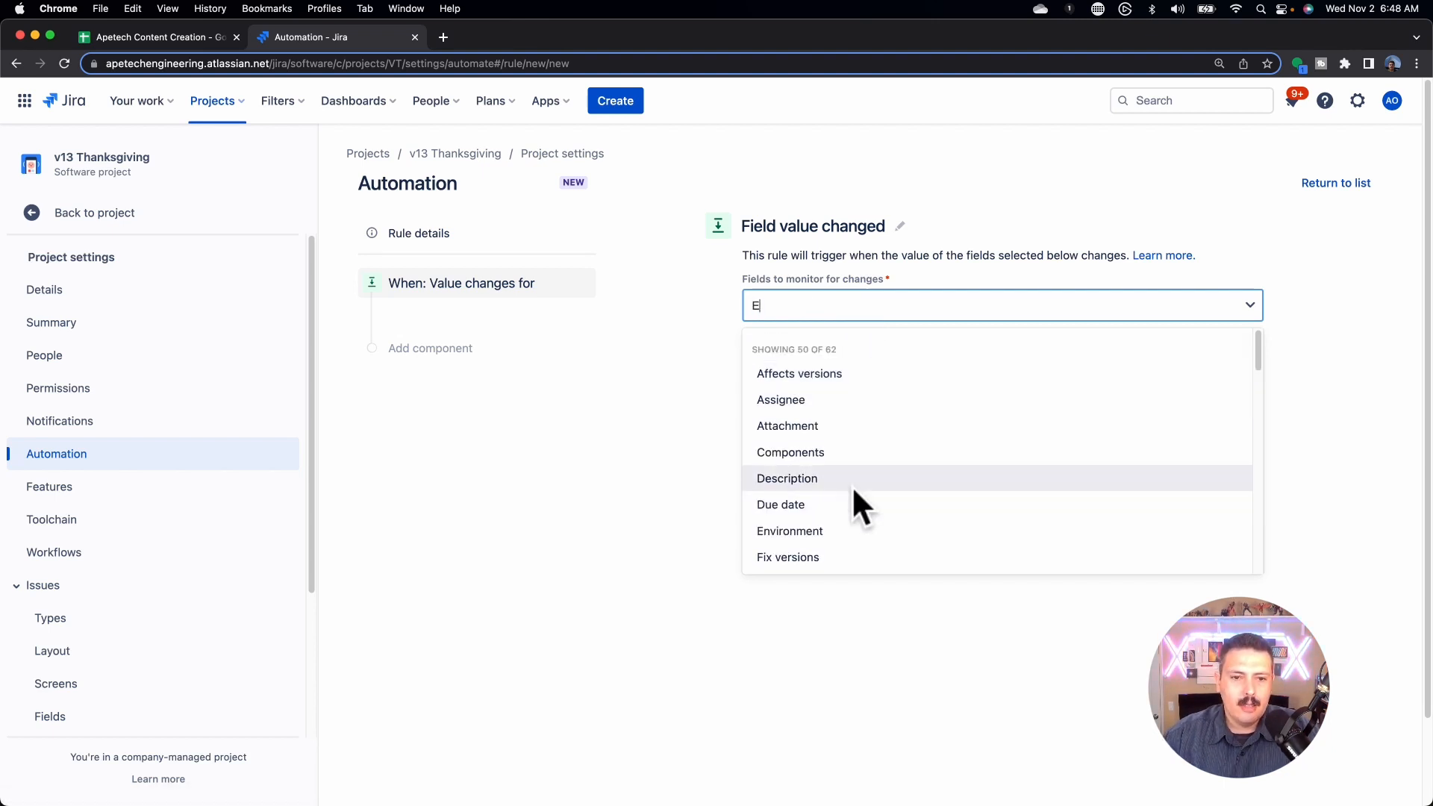
key("BackSpace")
type("ICE")
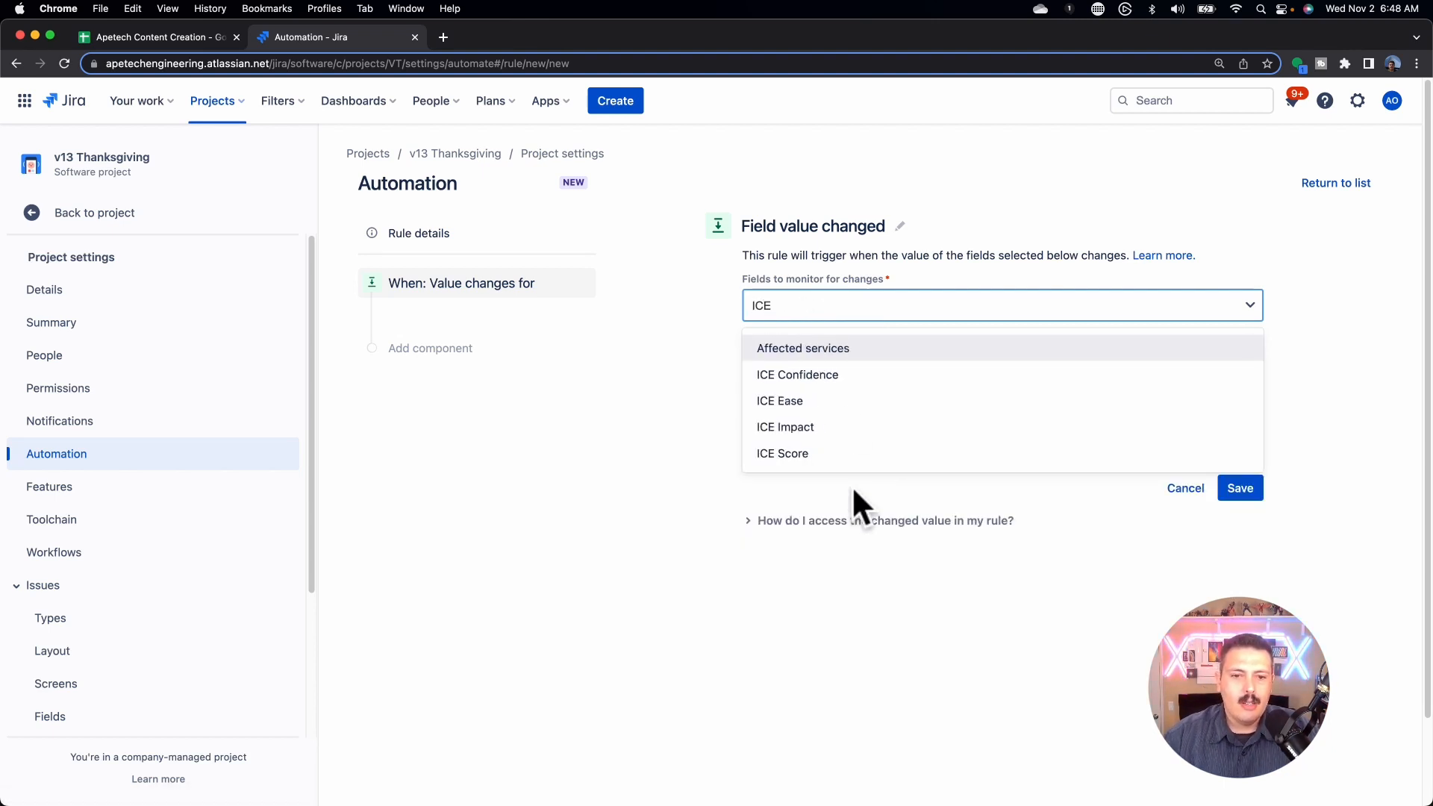
left_click(845, 373)
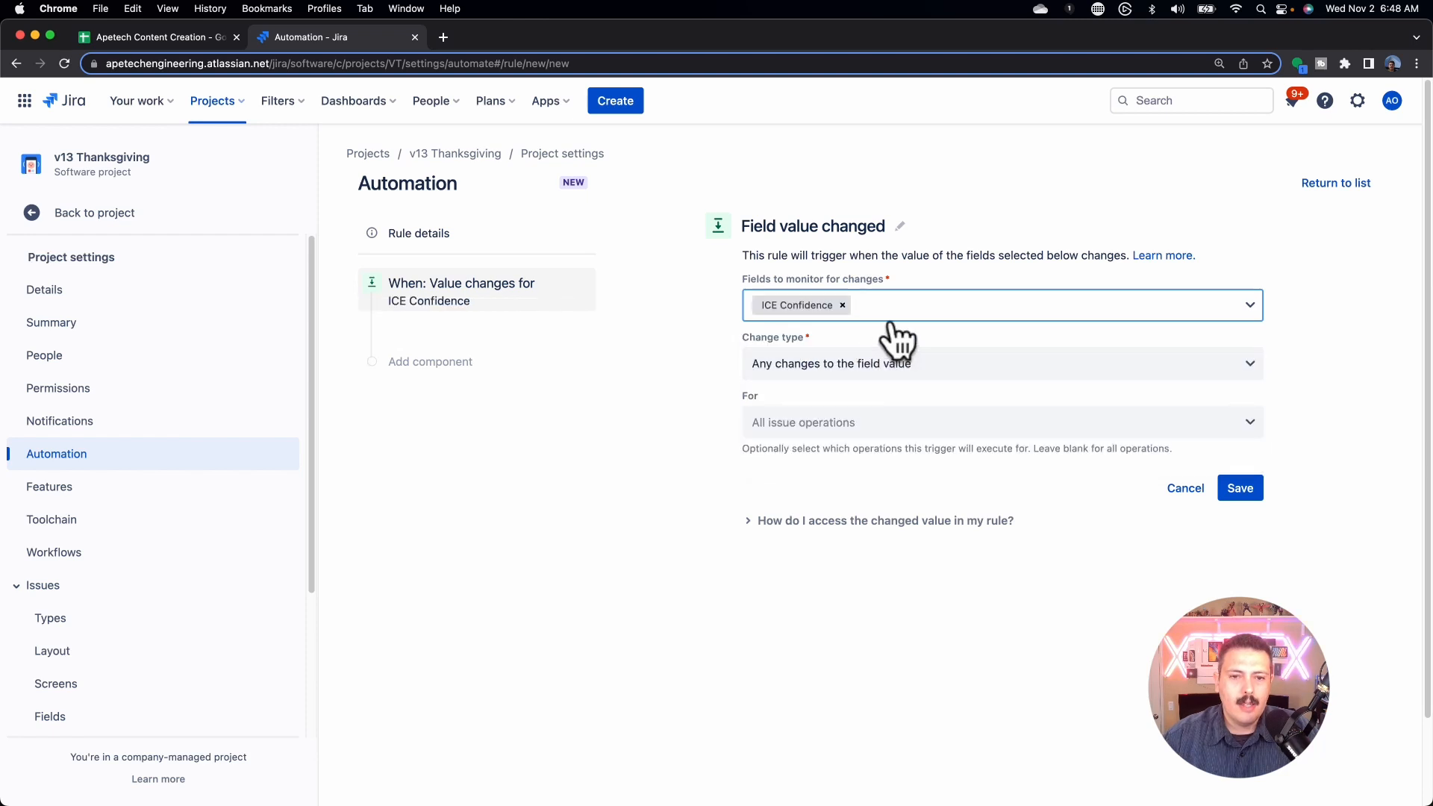
type("ICE")
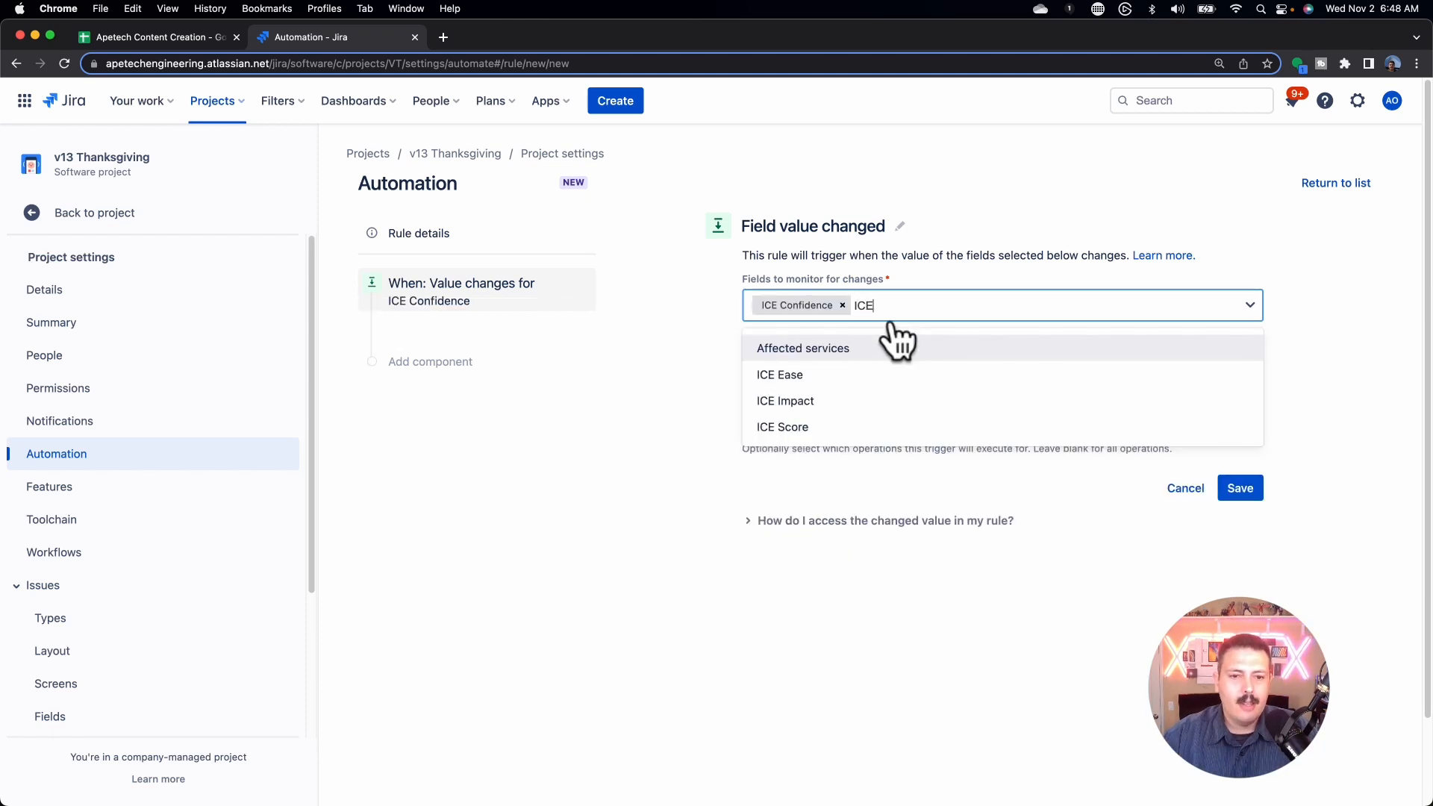
left_click(866, 403)
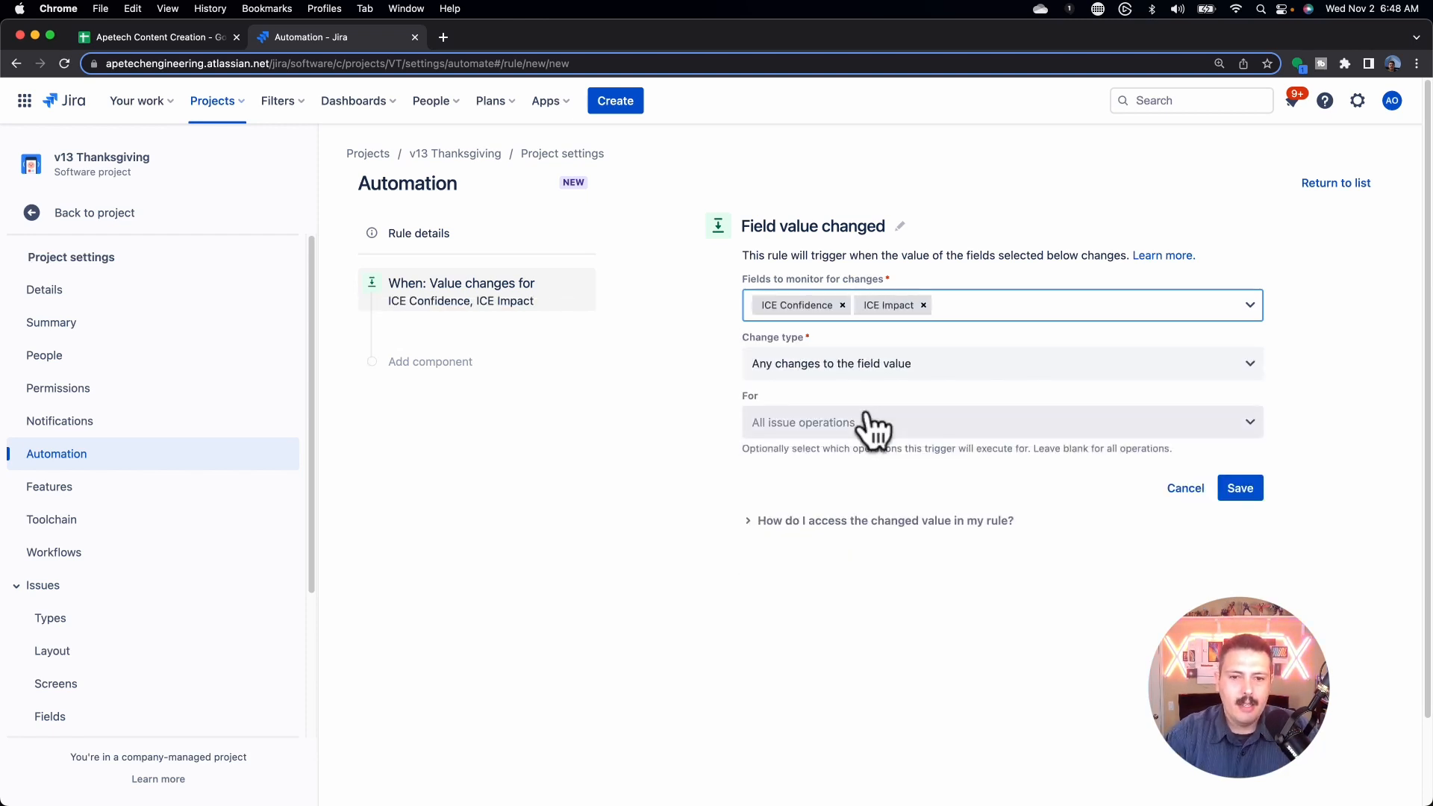
type("ICE")
left_click(876, 378)
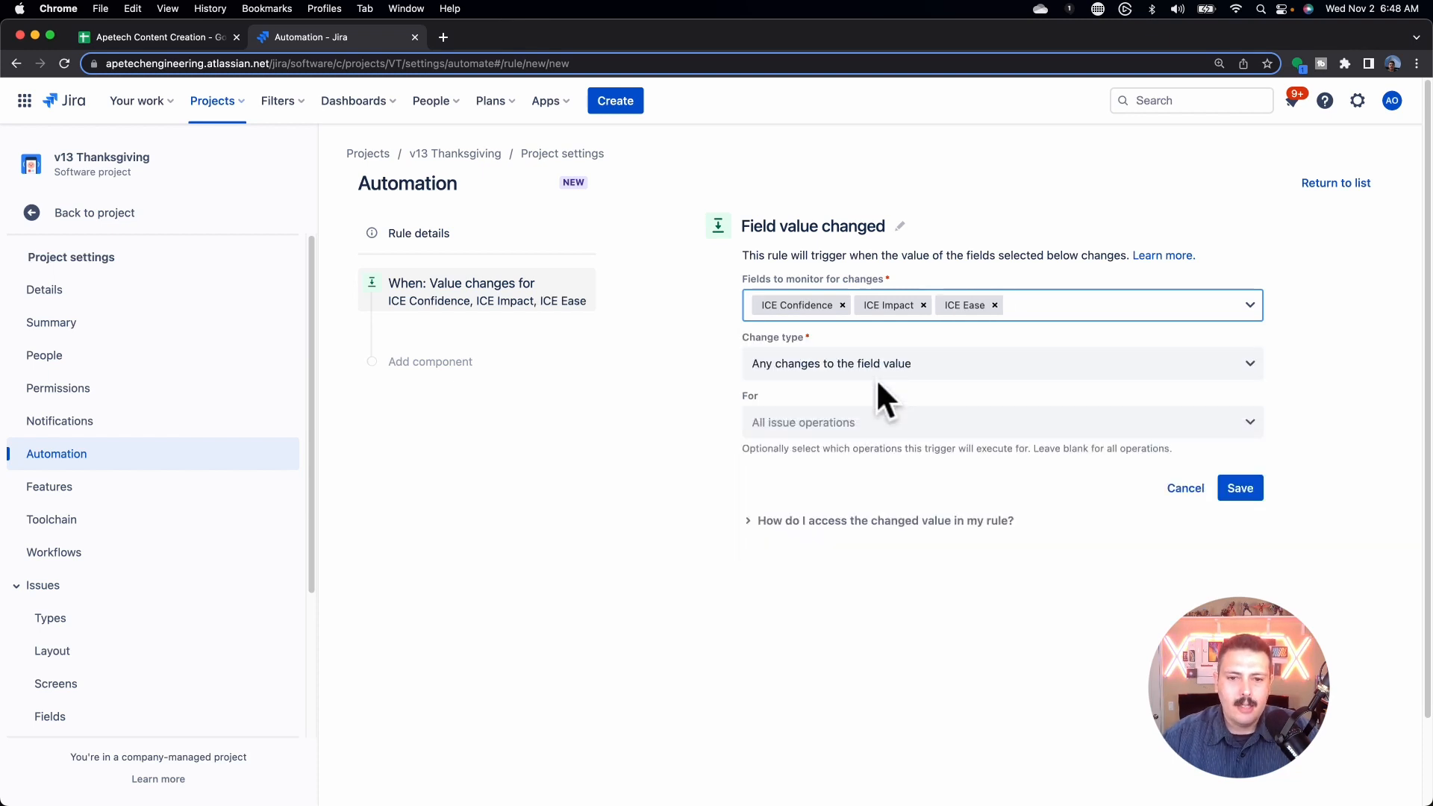
left_click(1240, 488)
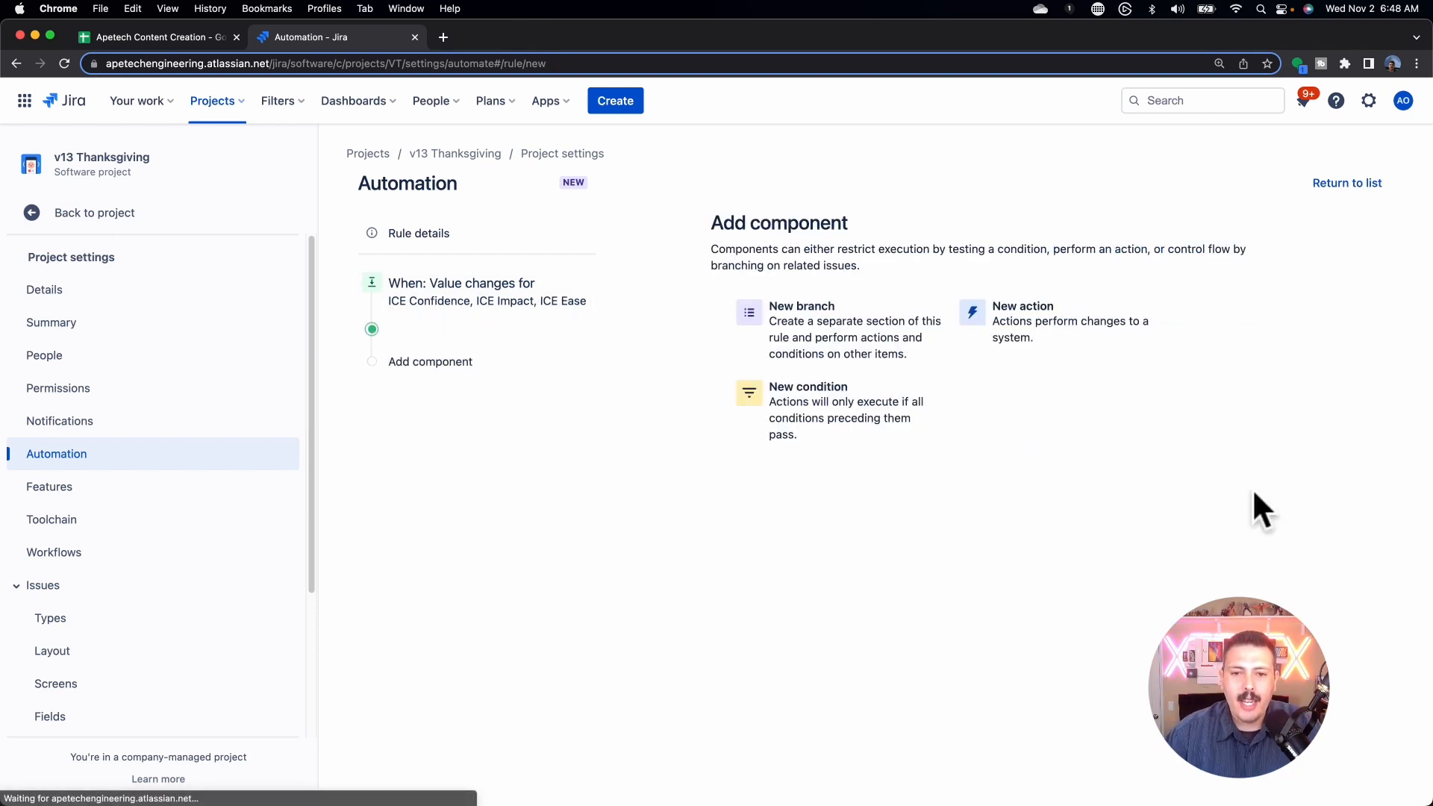
Step: Add an Edit issue action targeting ICE Score and begin entering its value expression
left_click(1079, 340)
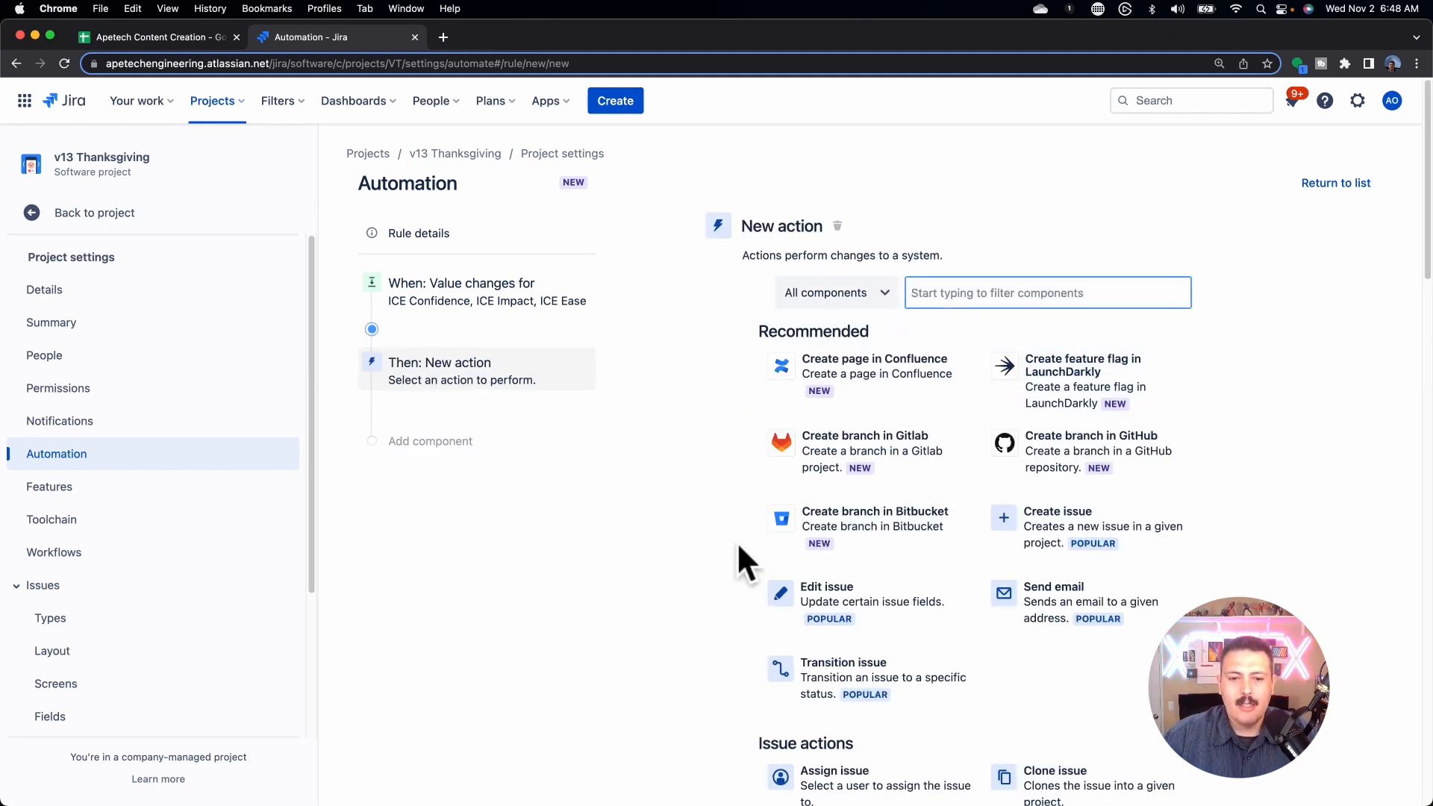
left_click(845, 606)
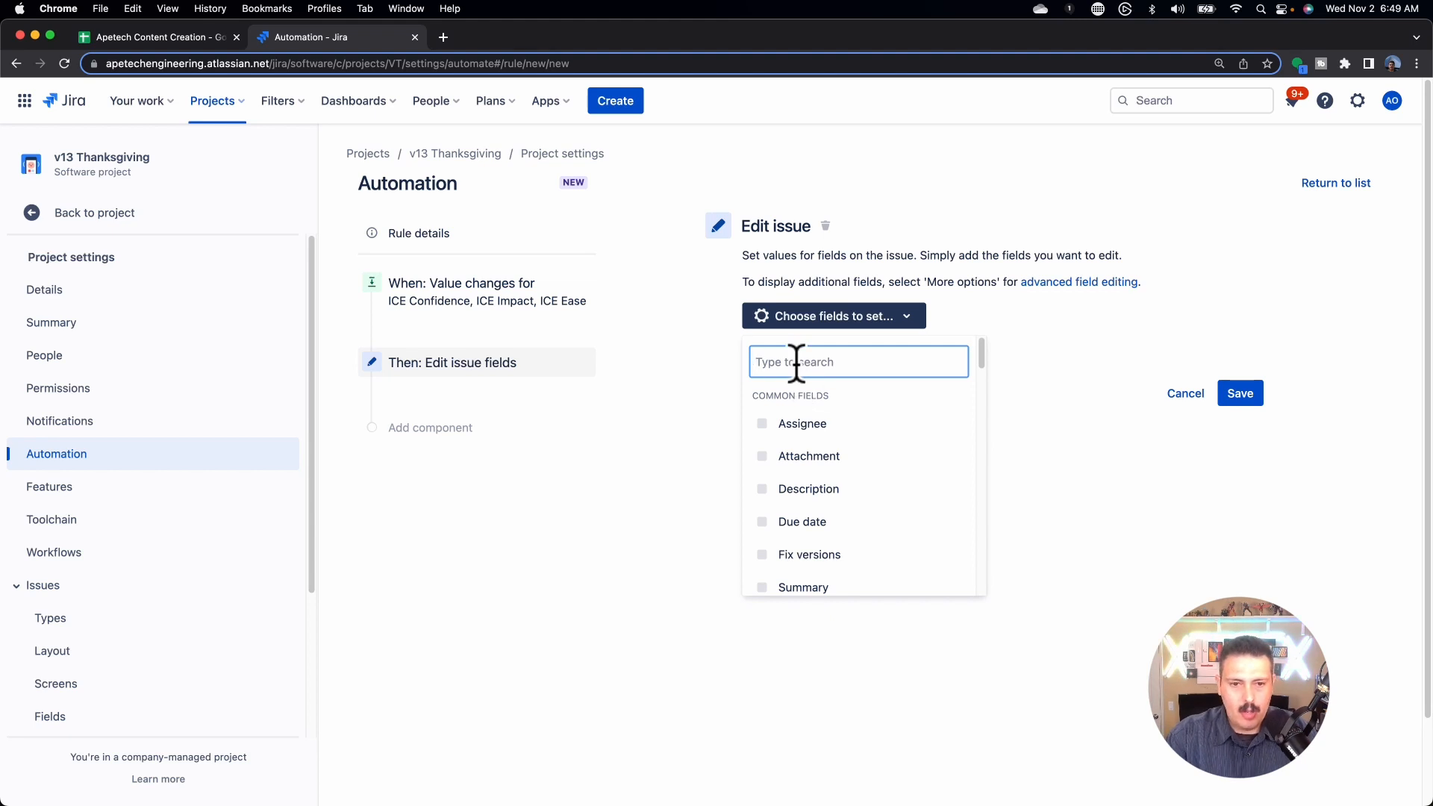
type("ICE")
scroll(782, 567, "down", 1)
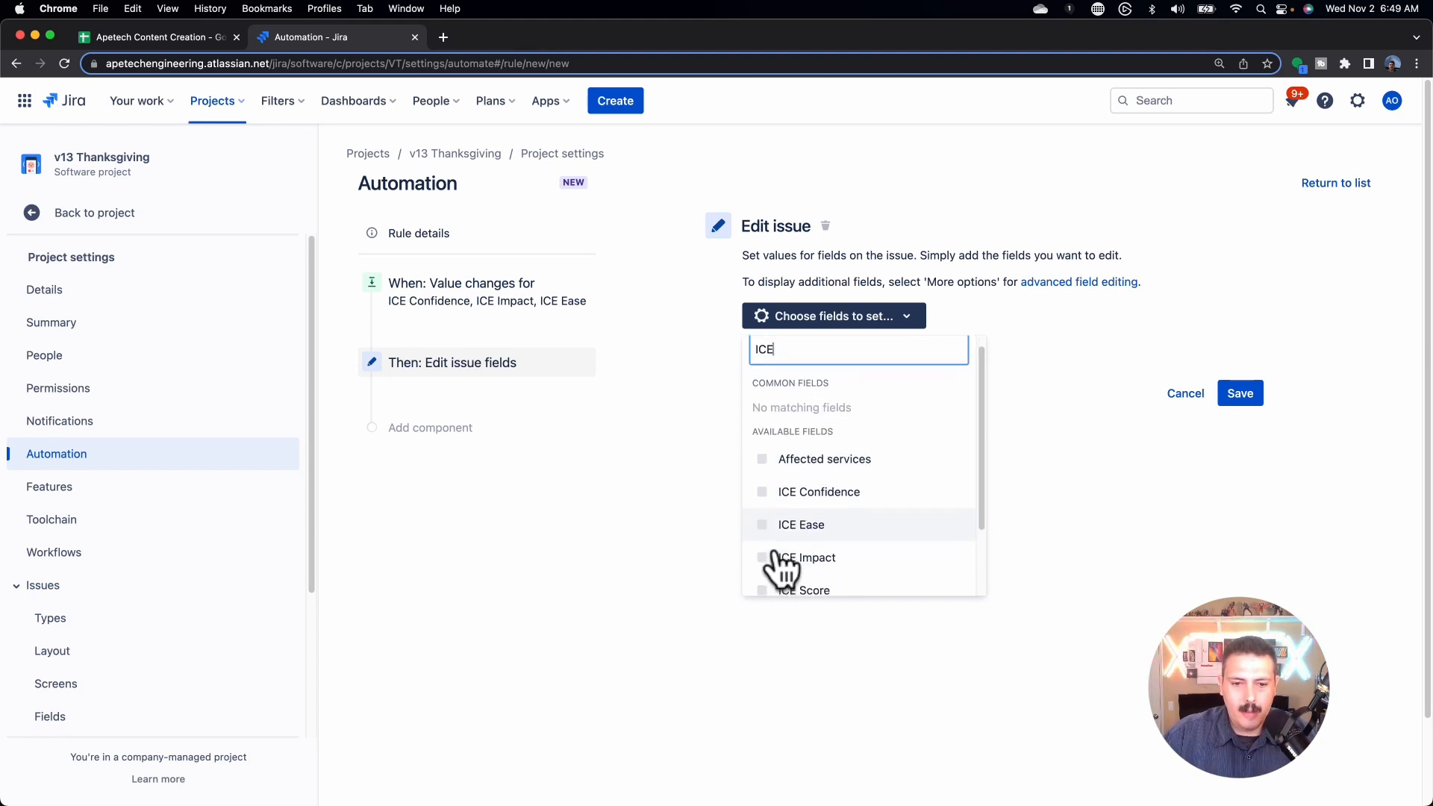
left_click(771, 589)
left_click(1060, 576)
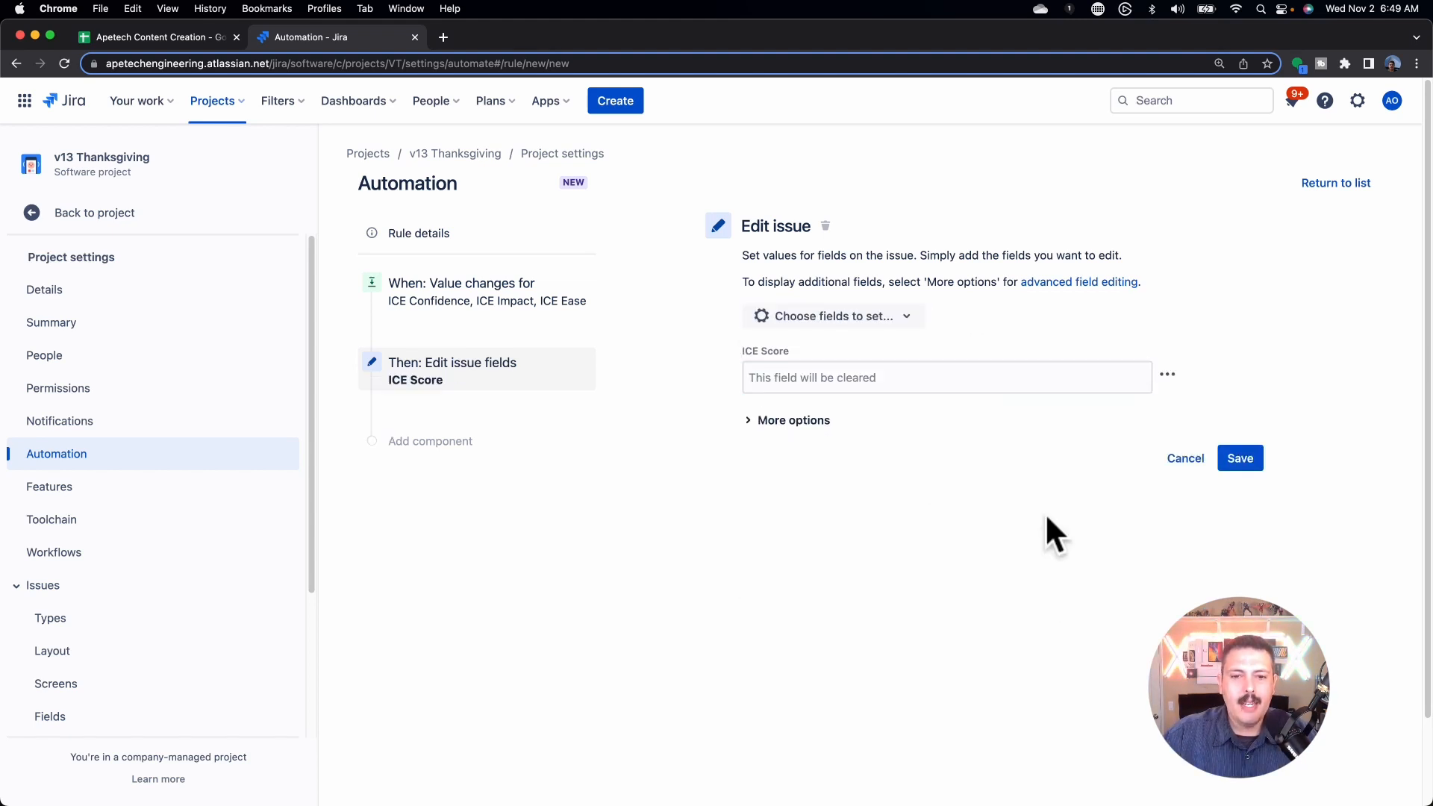
left_click(825, 371)
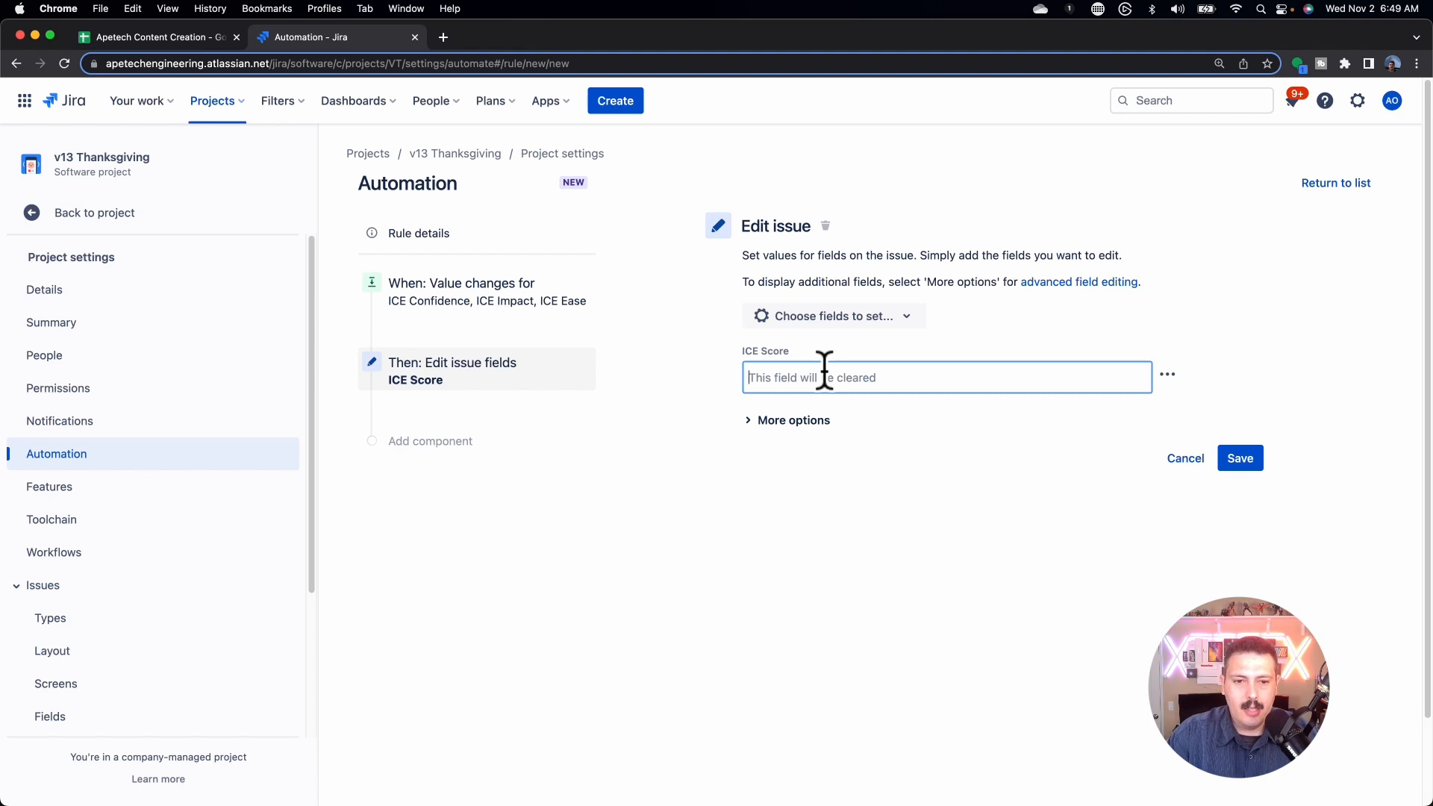
type("{")
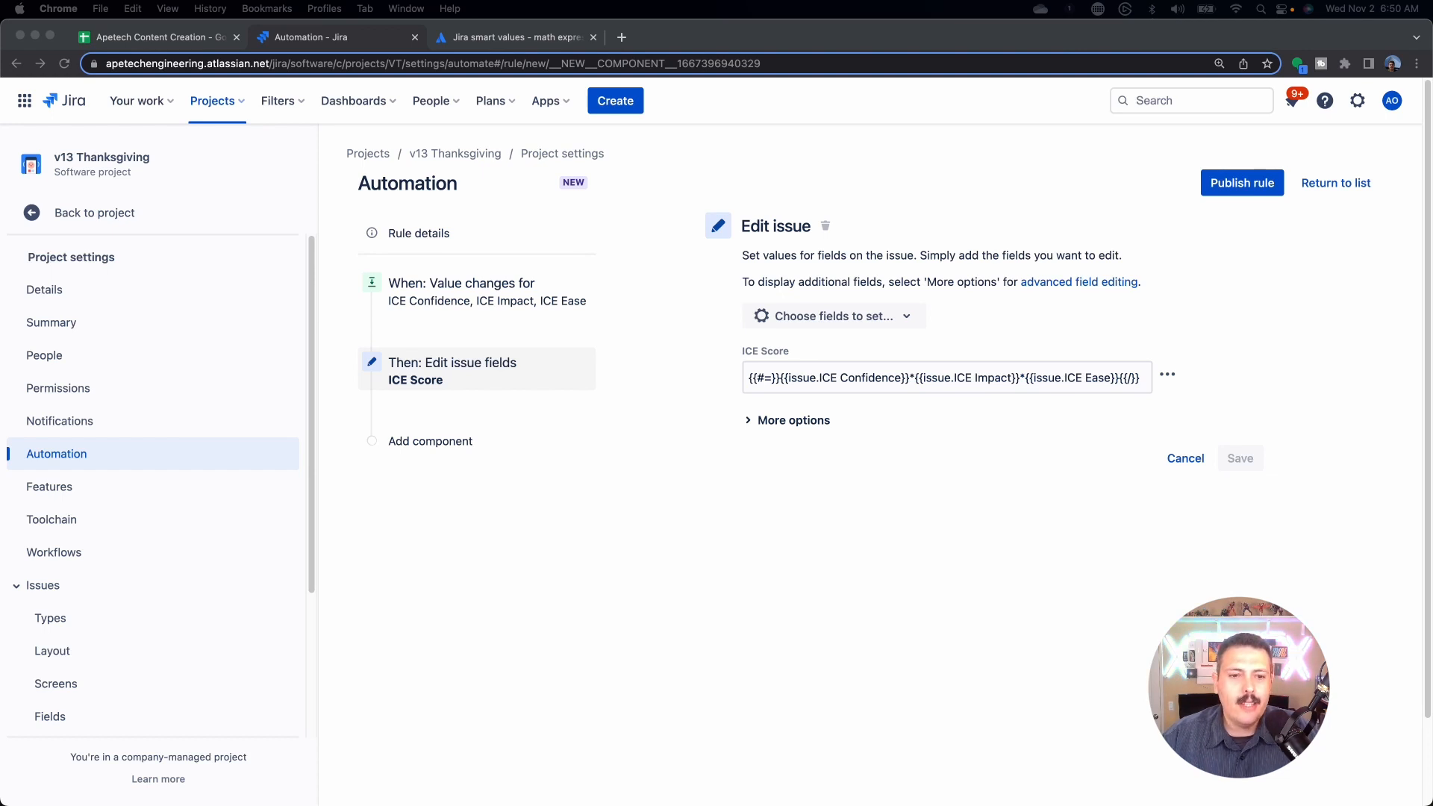
left_click(504, 39)
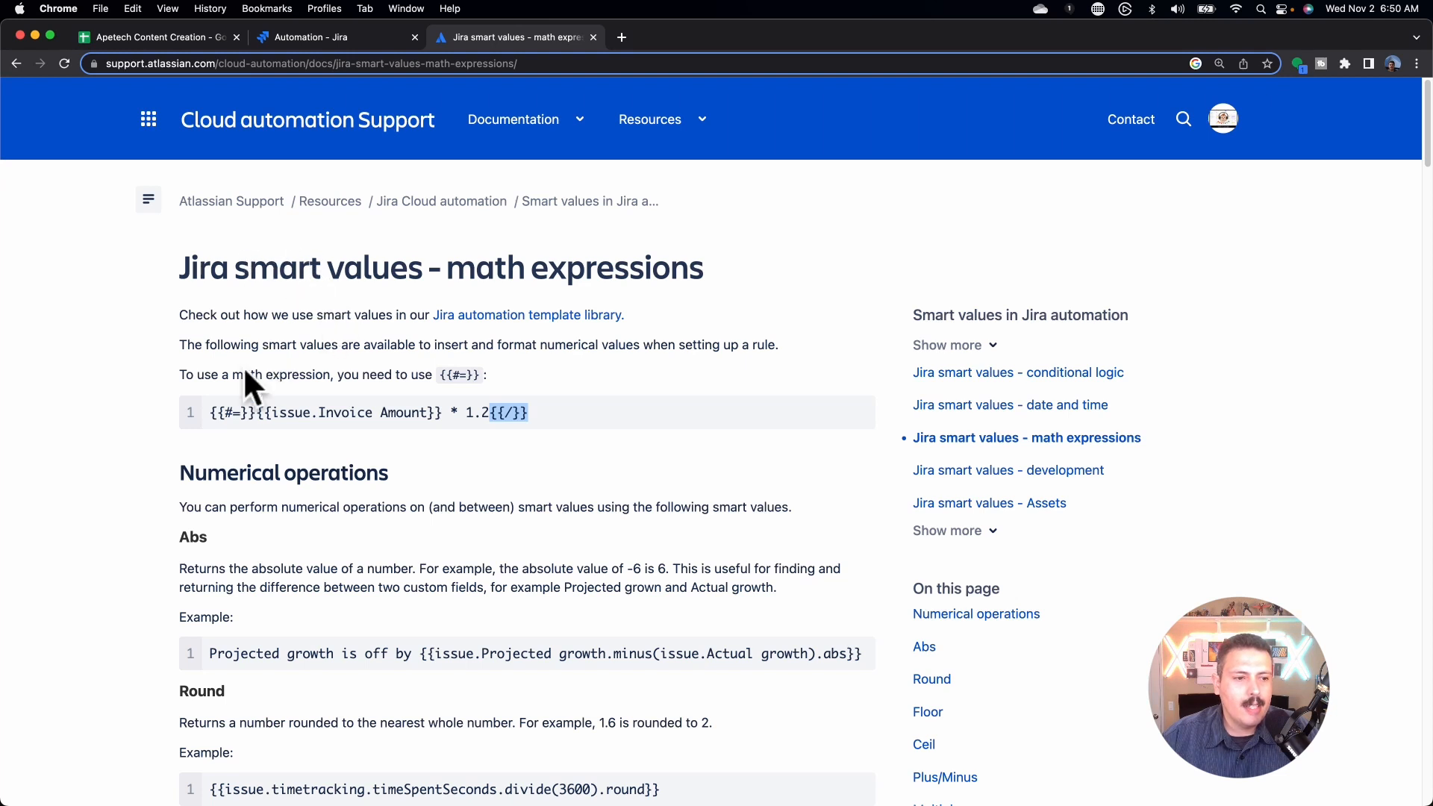
left_click_drag(209, 413, 574, 415)
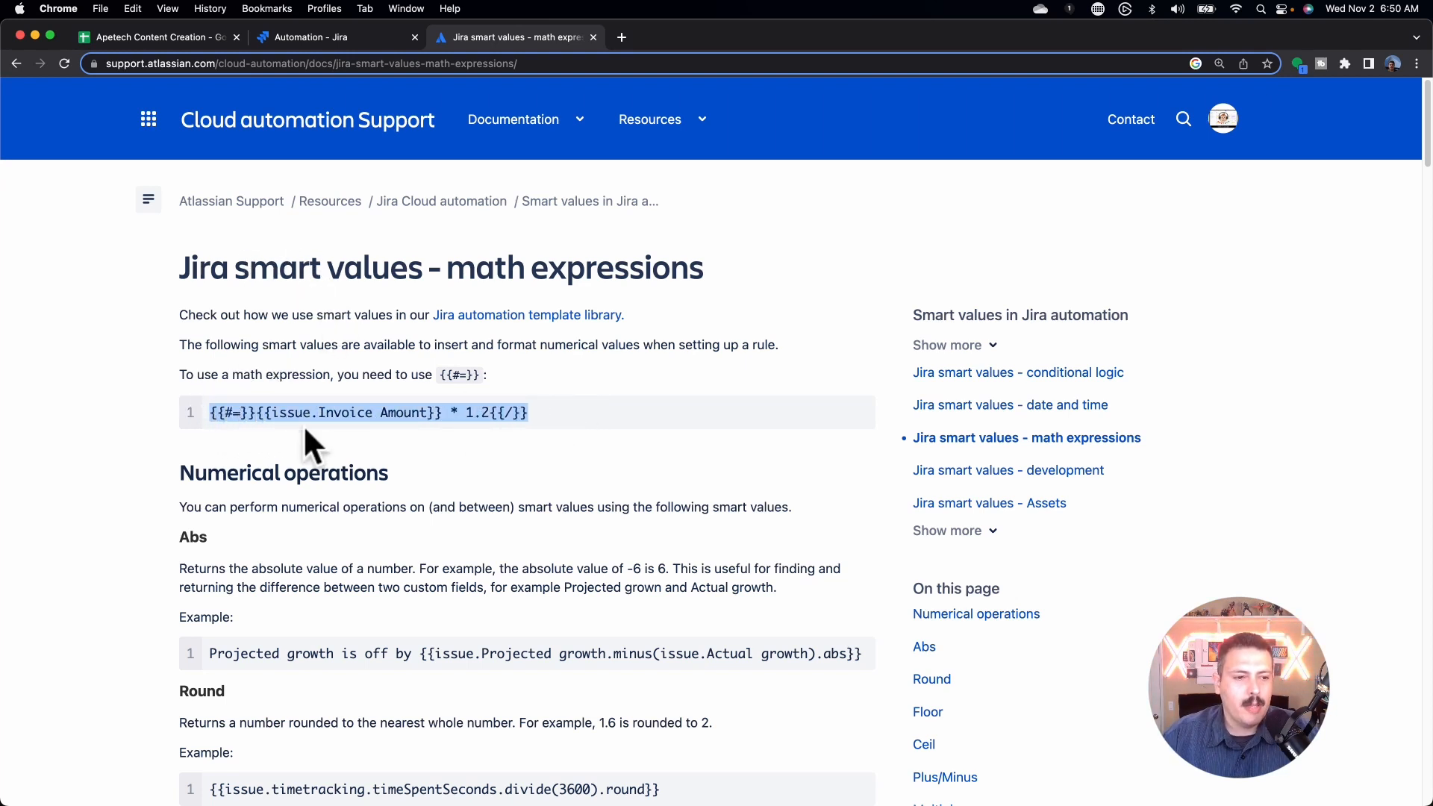
left_click(282, 430)
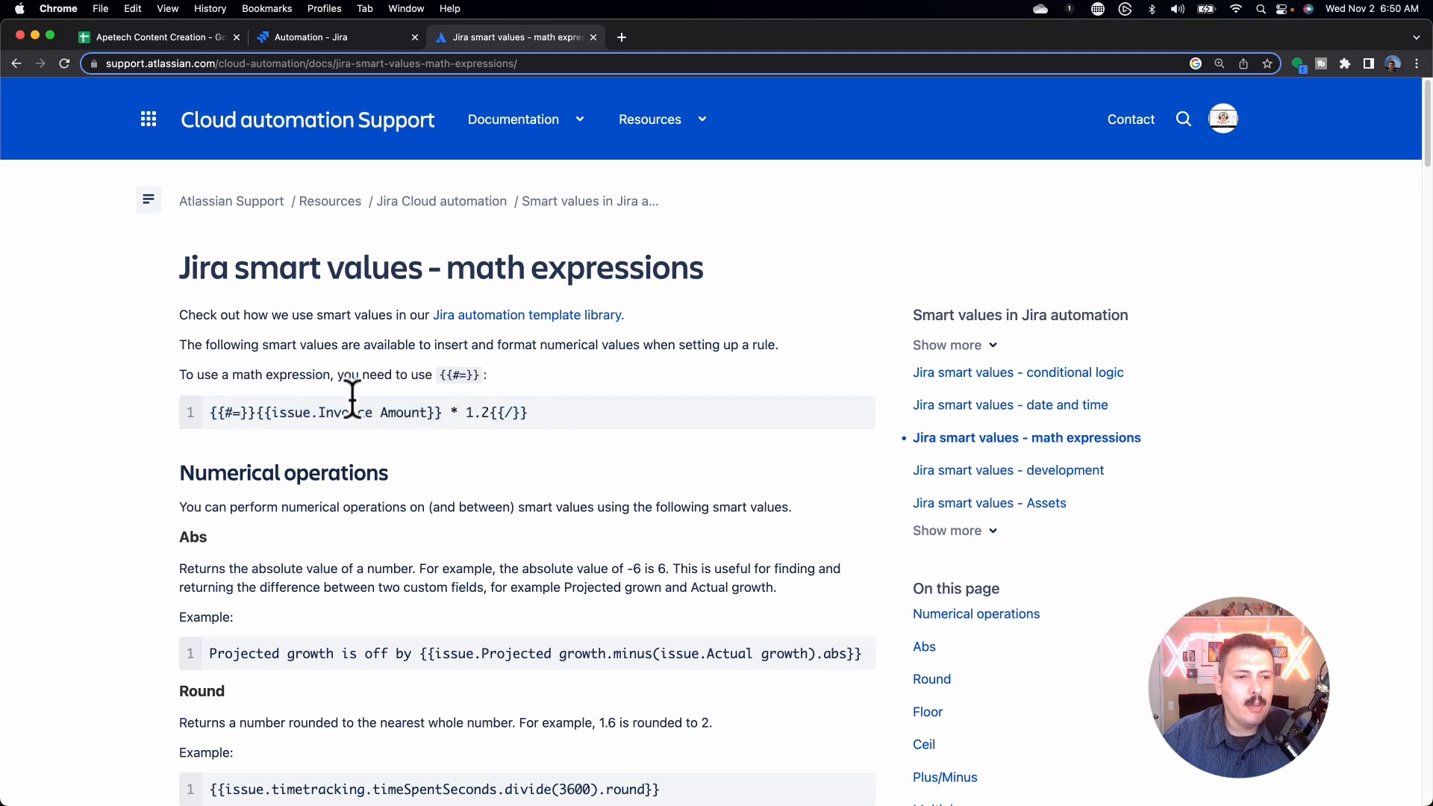
left_click_drag(256, 415, 206, 420)
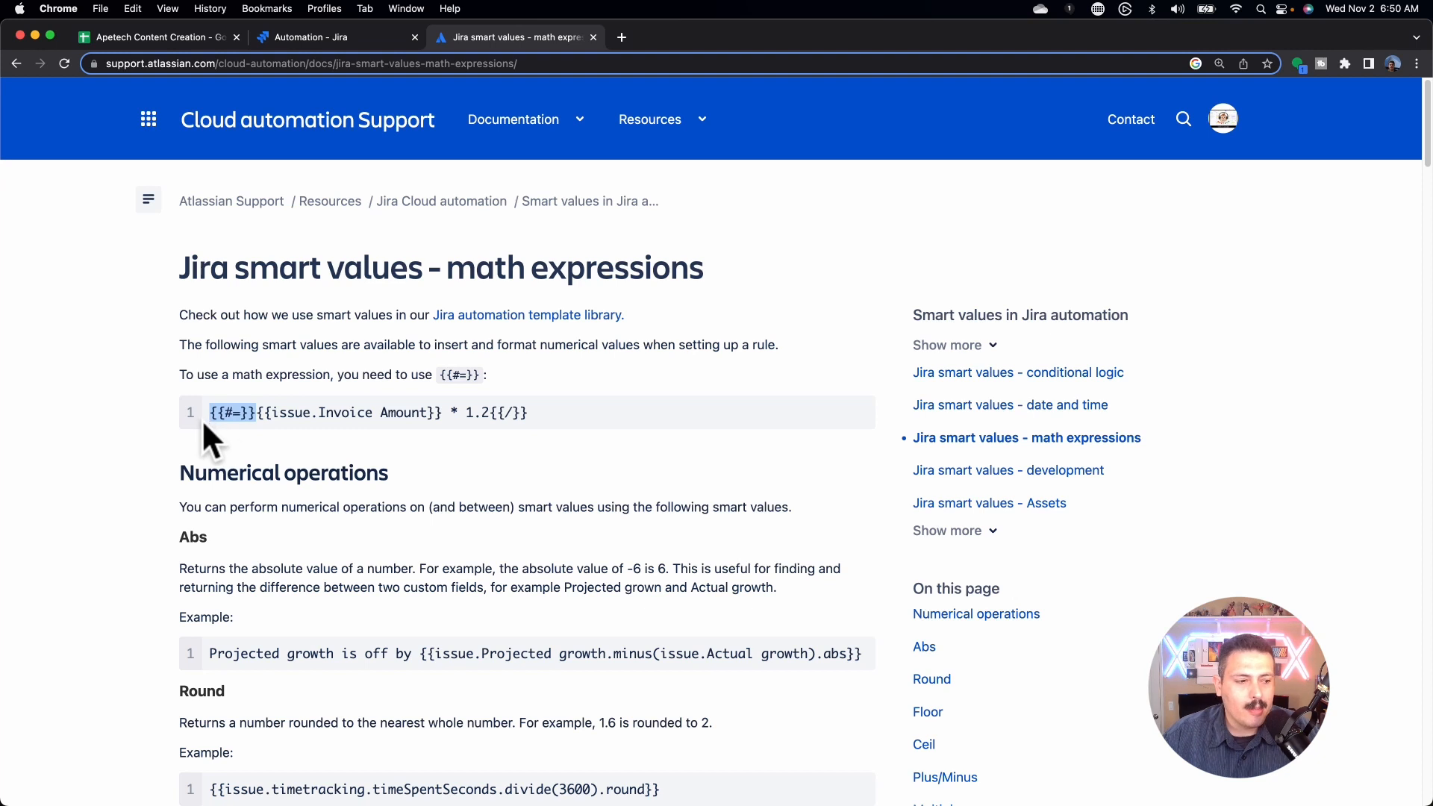
left_click(260, 415)
left_click(266, 414)
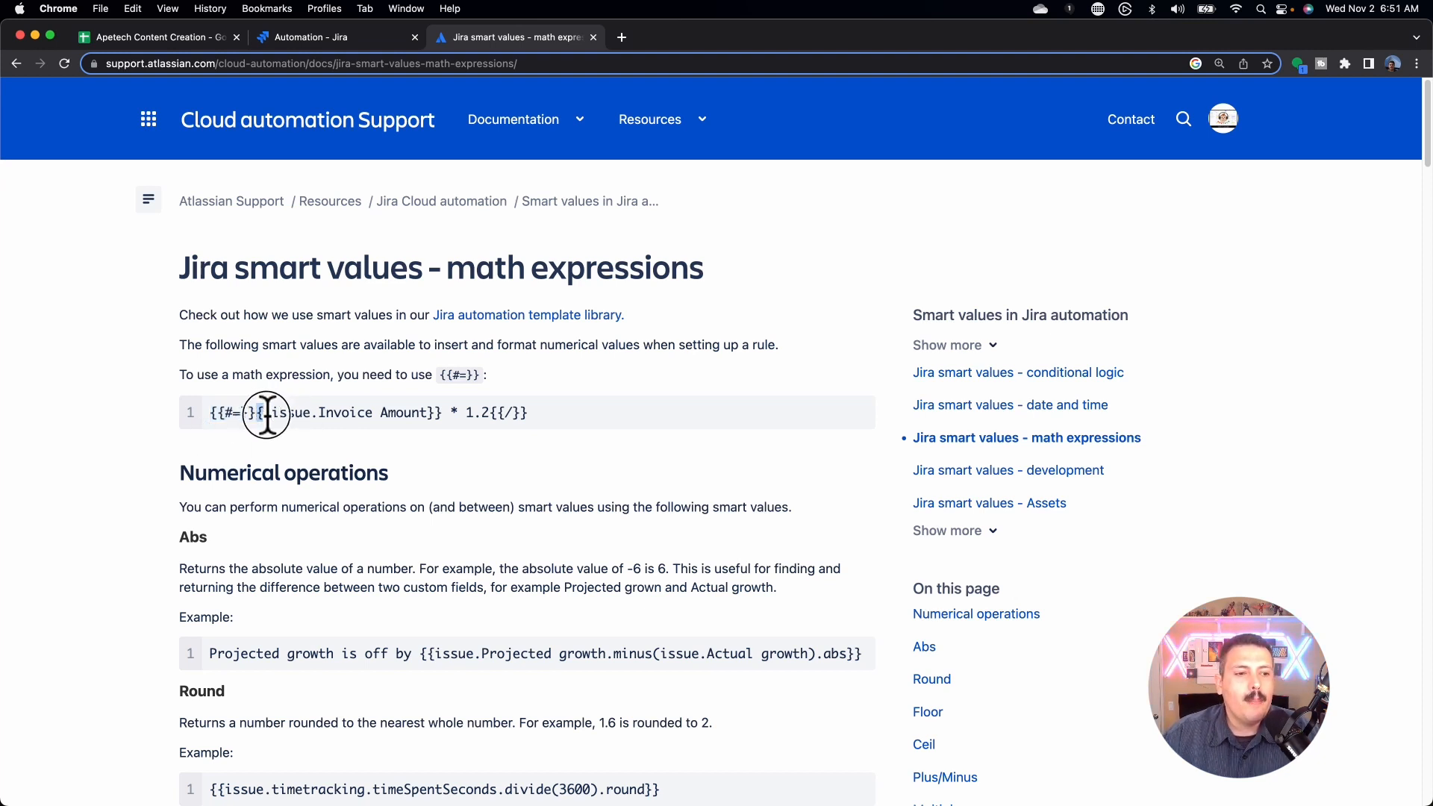
left_click_drag(267, 414, 458, 418)
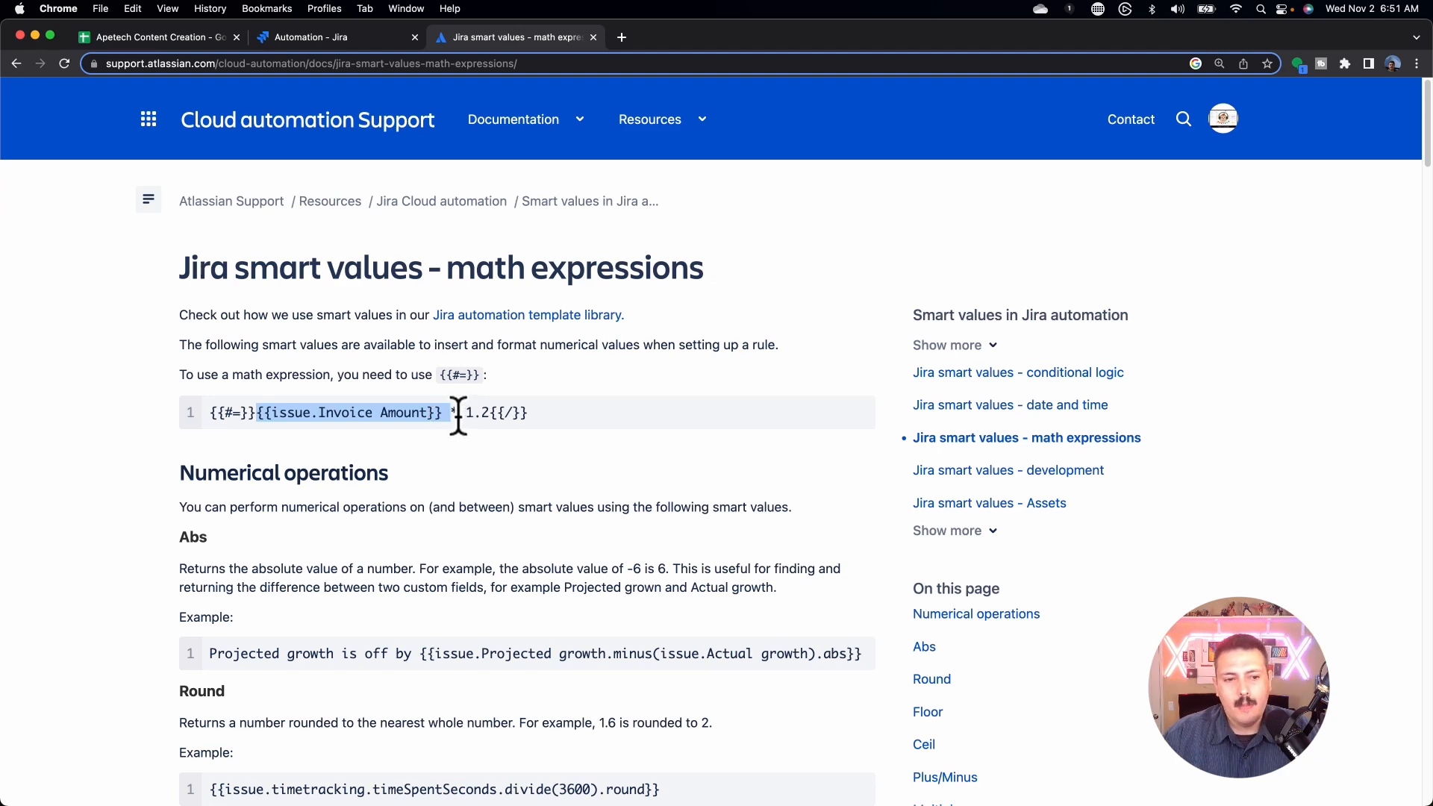
left_click(458, 416)
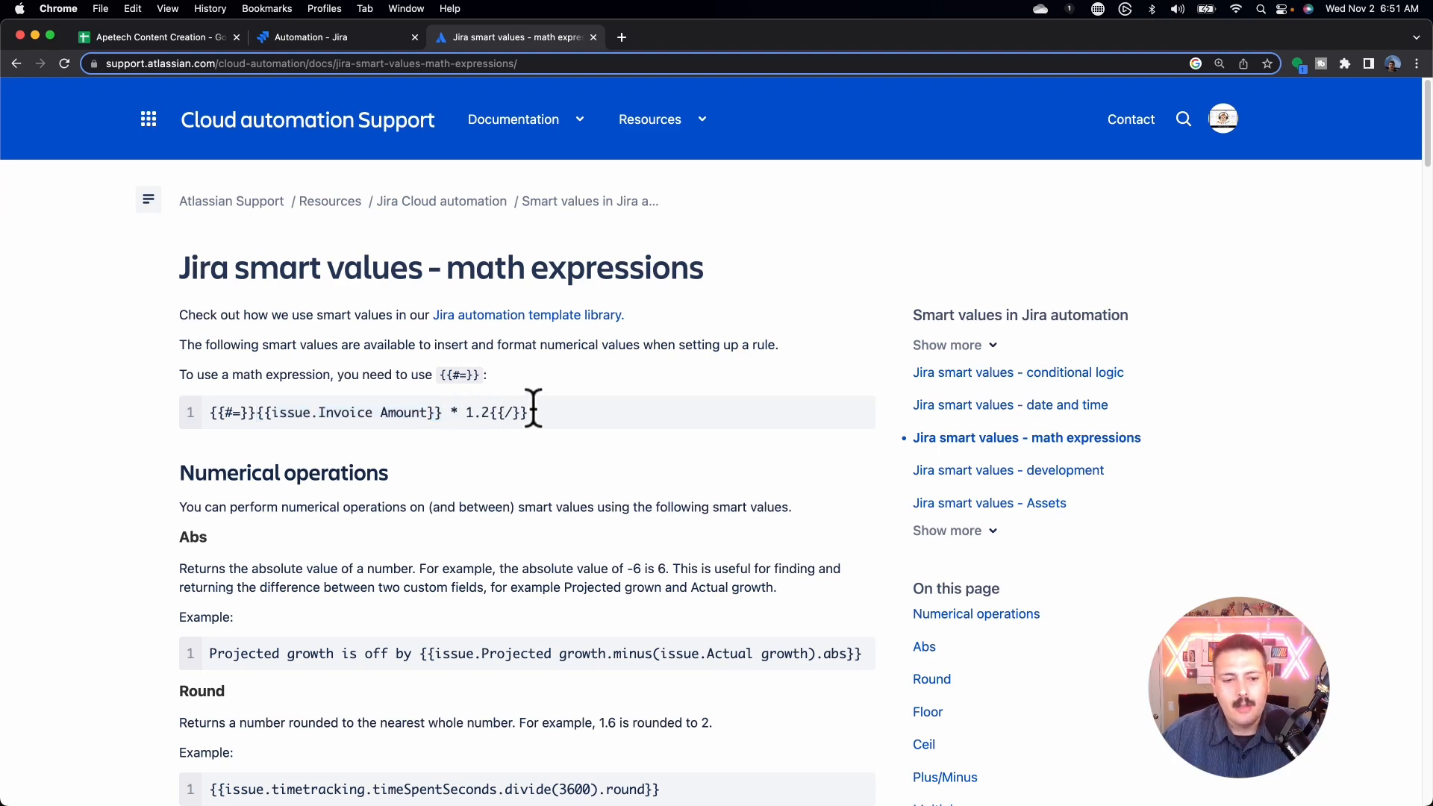
scroll(607, 419, "down", 1)
scroll(610, 424, "down", 15)
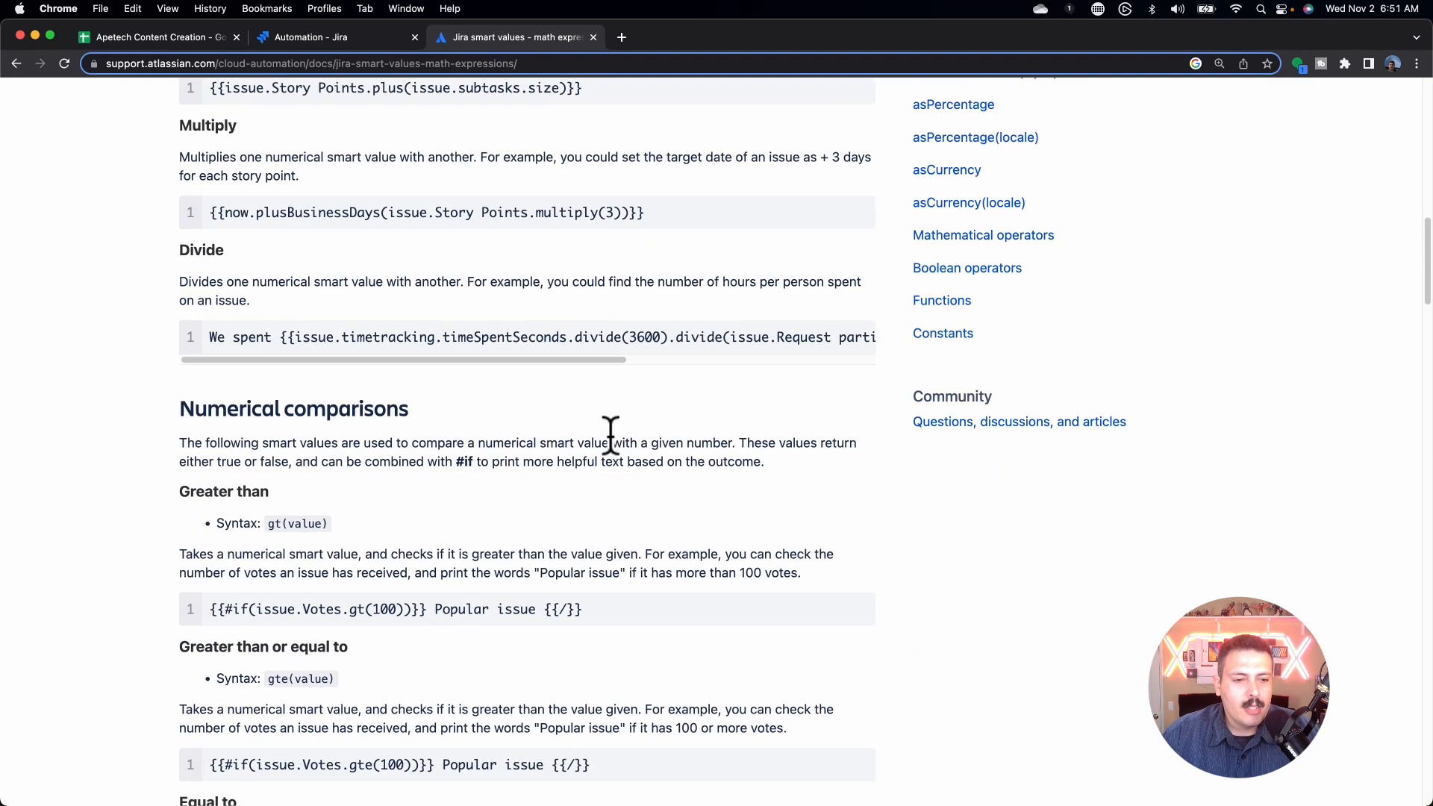
scroll(622, 433, "down", 12)
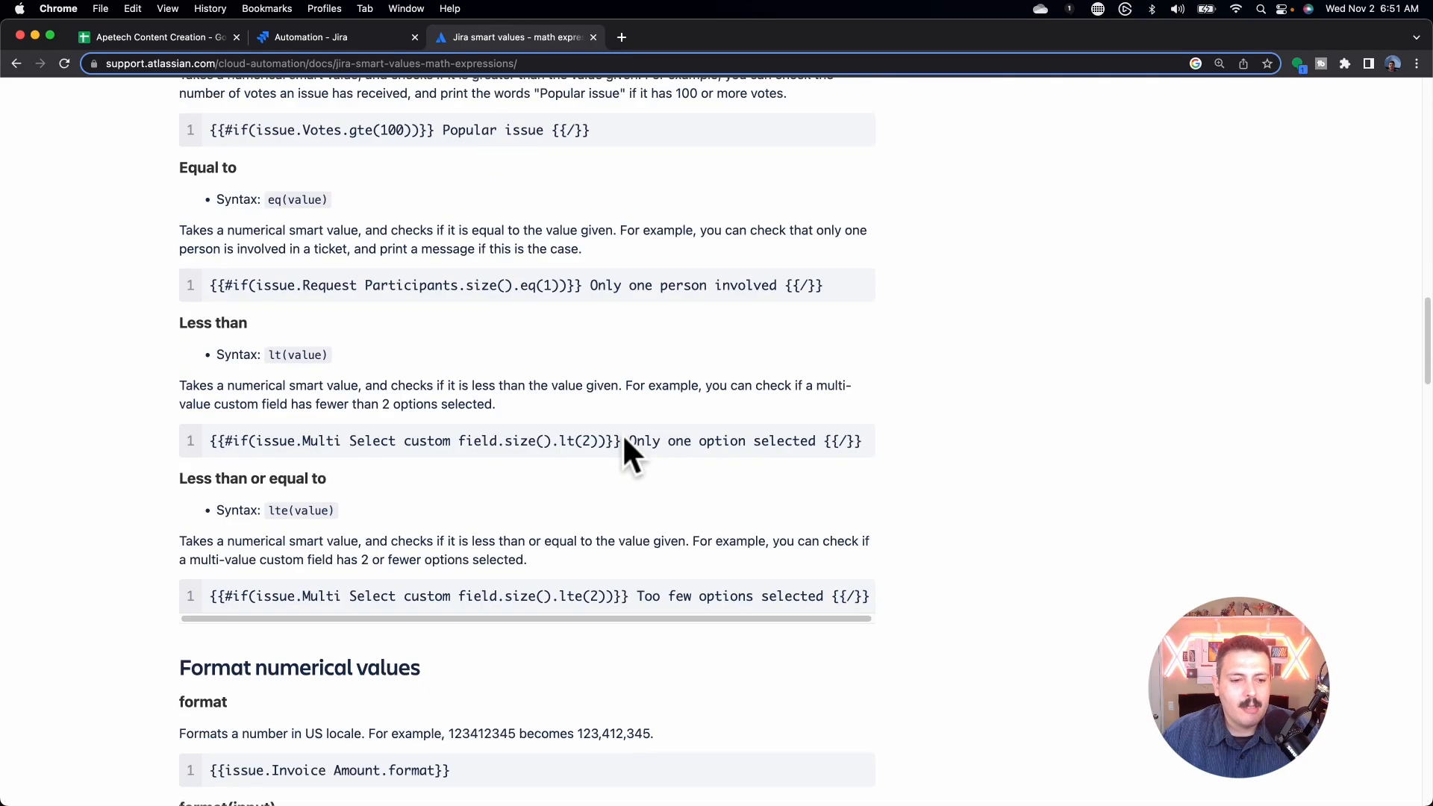
scroll(624, 440, "down", 5)
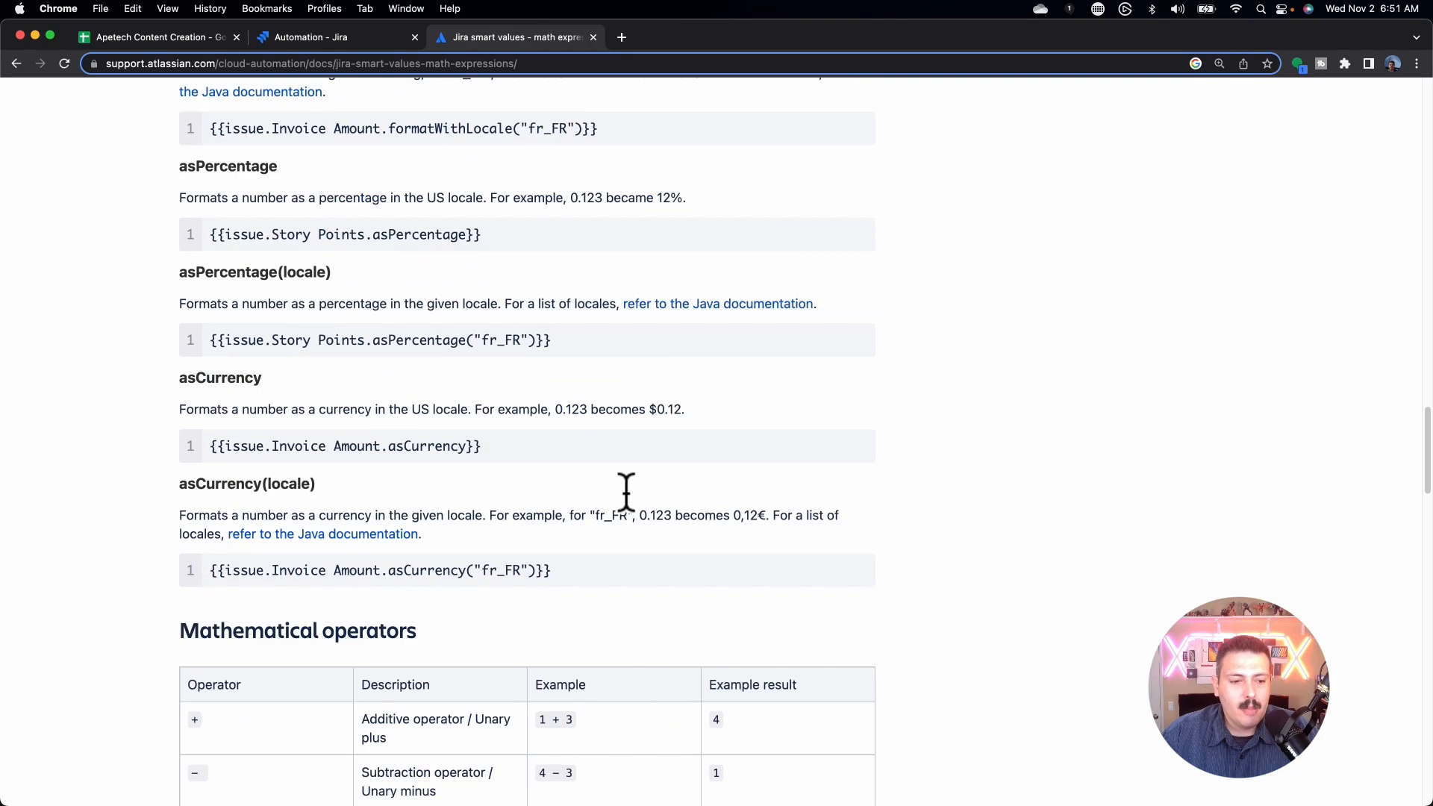
scroll(626, 492, "up", 15)
left_click(328, 38)
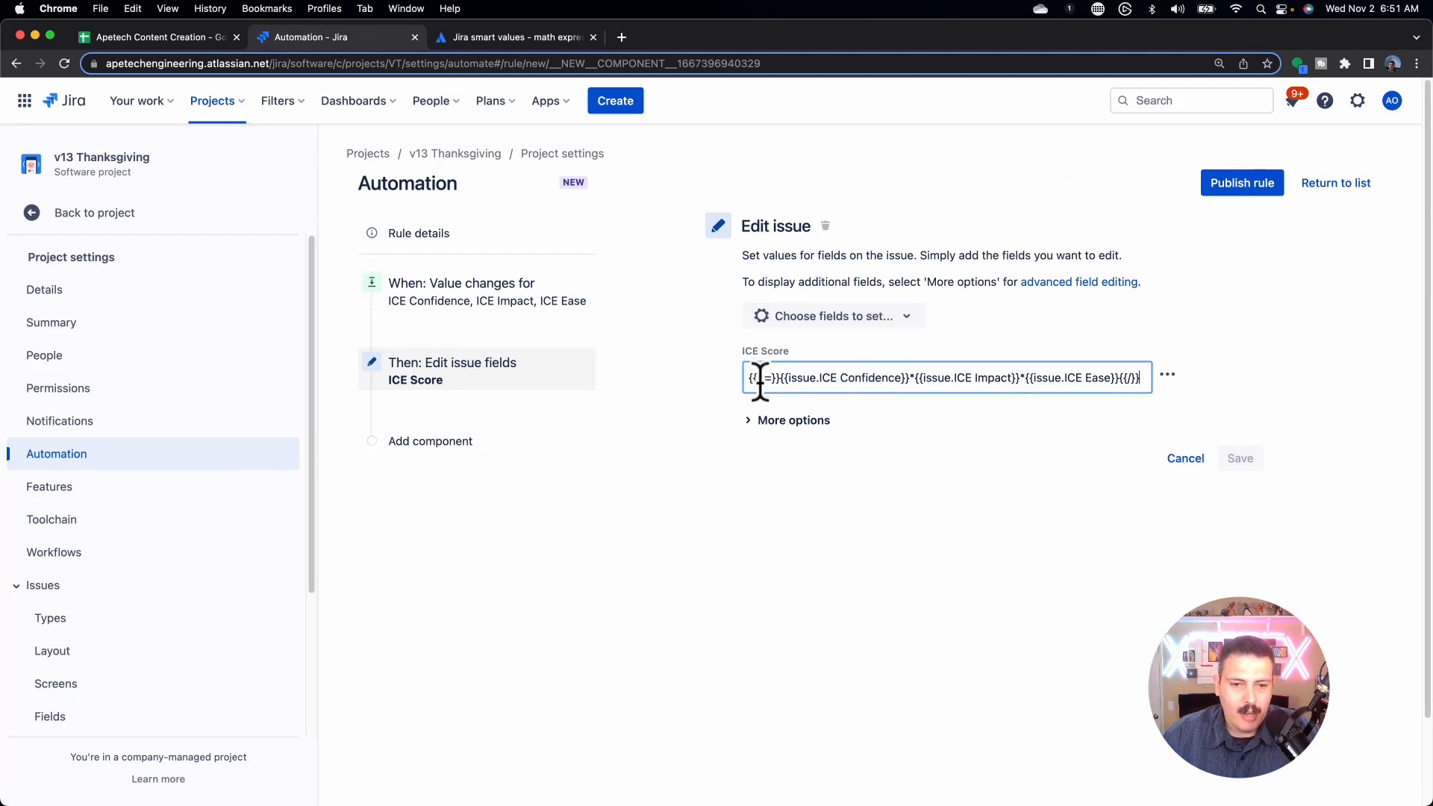
Step: Check the {{#=}} opening and {{/}} closing of the ICE Score expression
left_click_drag(783, 376, 752, 376)
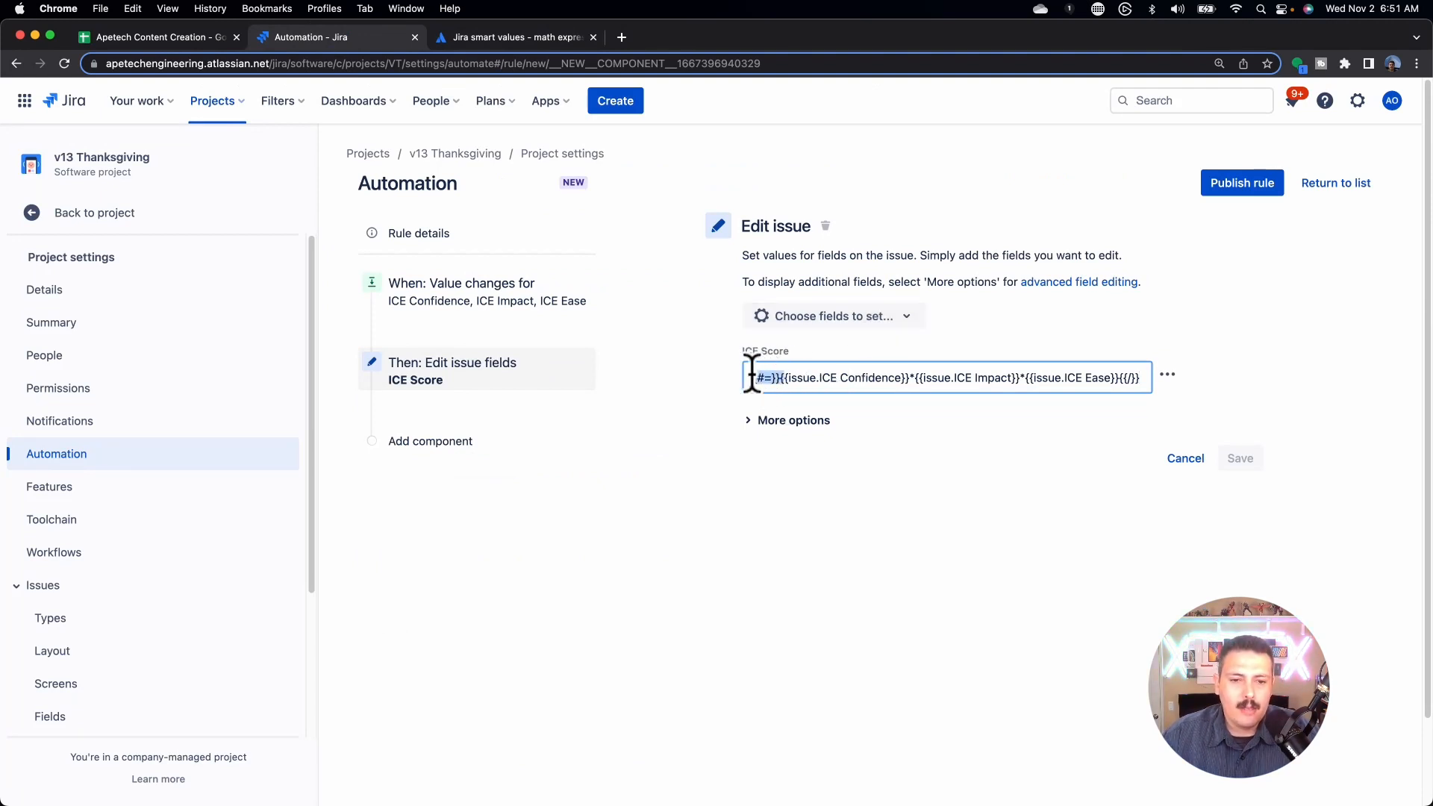
left_click(793, 380)
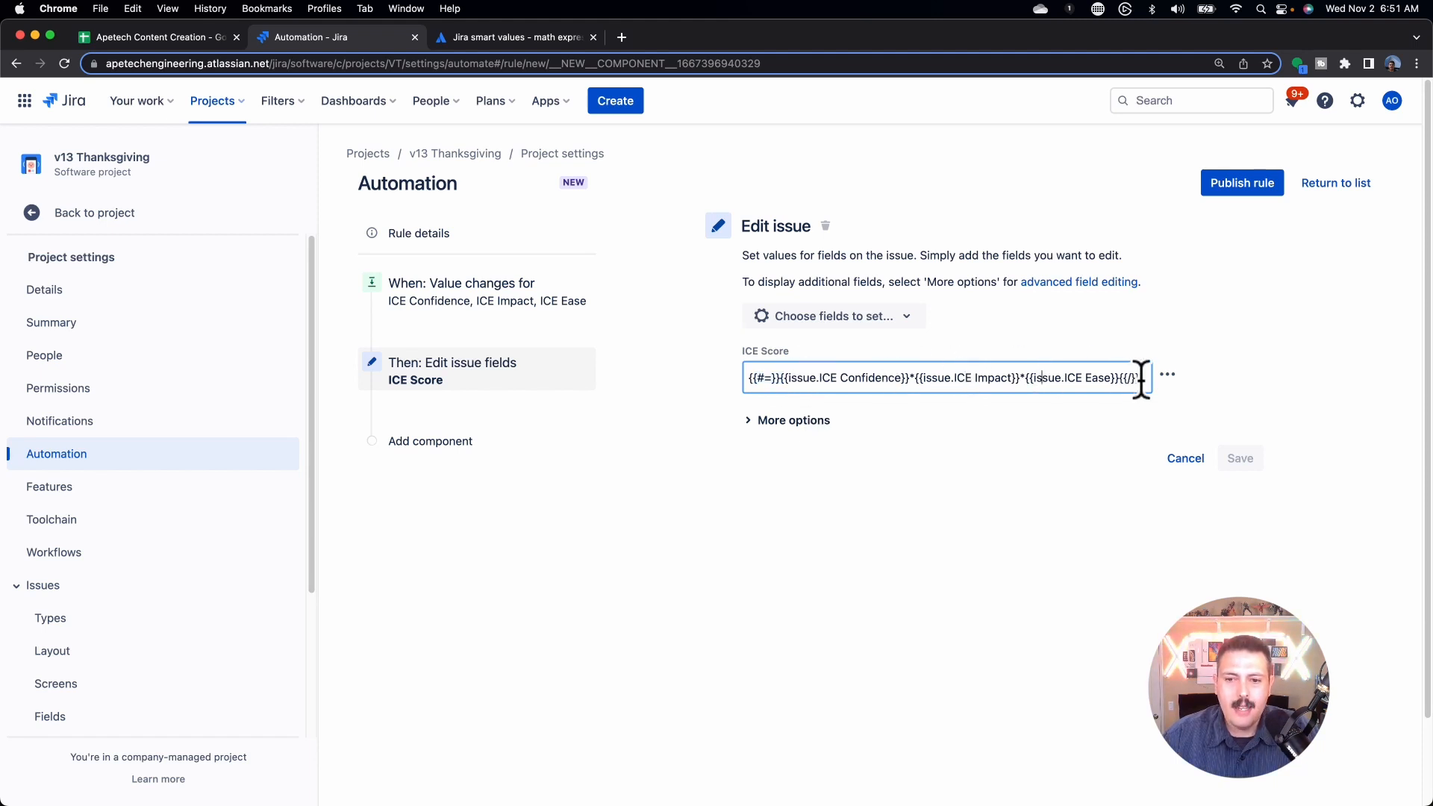
left_click_drag(1141, 379, 1122, 377)
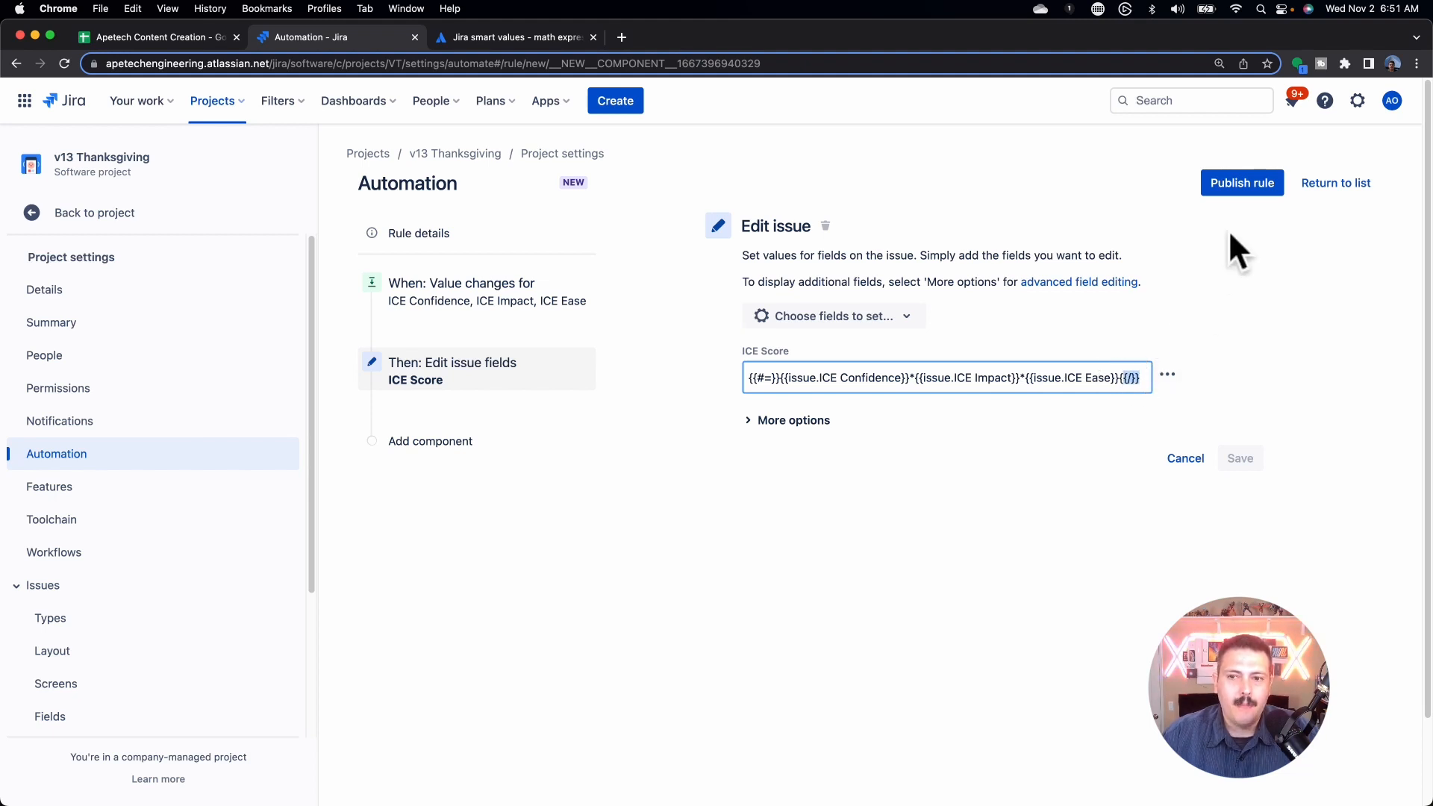
Step: Publish the rule named 'Calculate ICE Score' and turn it on
left_click(1236, 188)
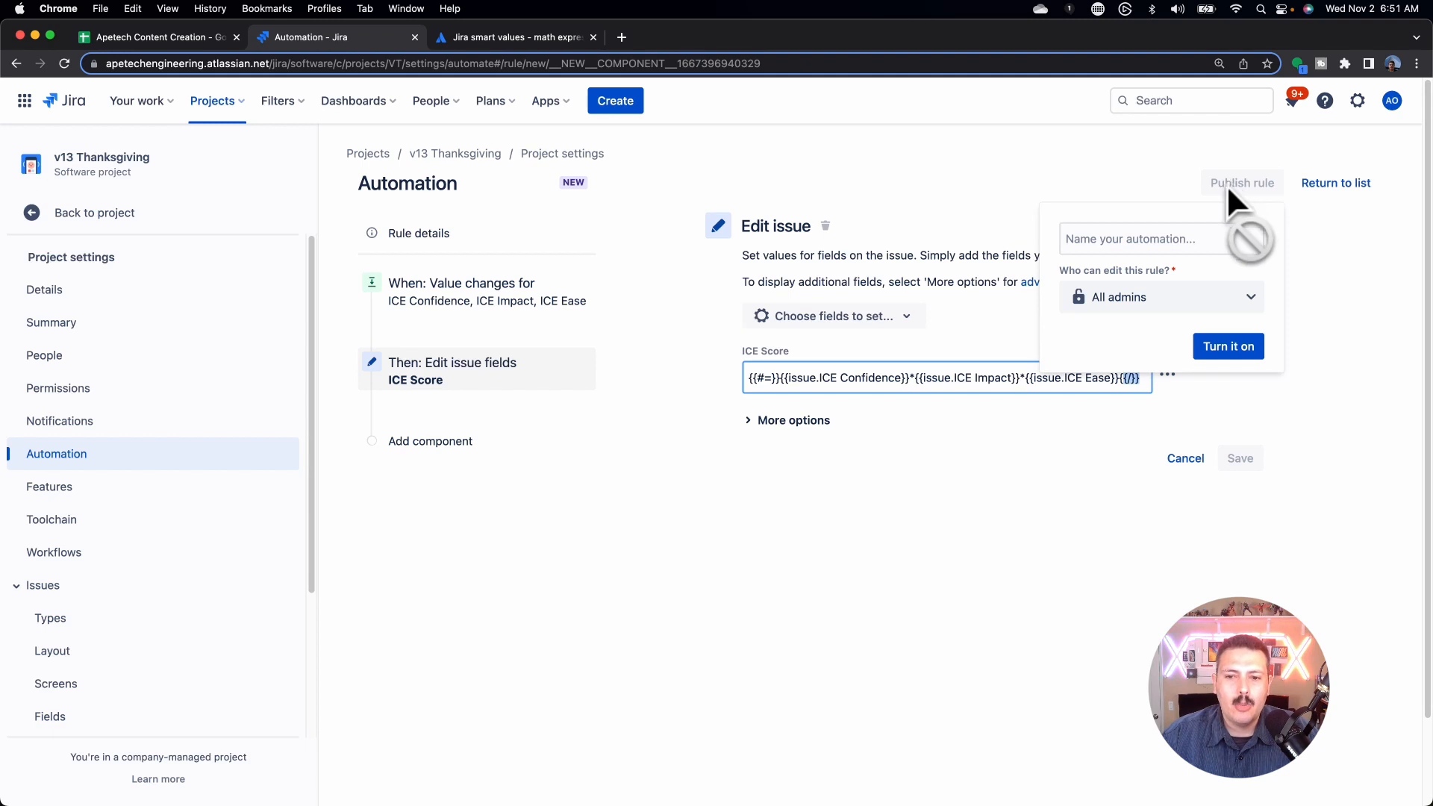
left_click(1135, 242)
type("Calculate ICE Score")
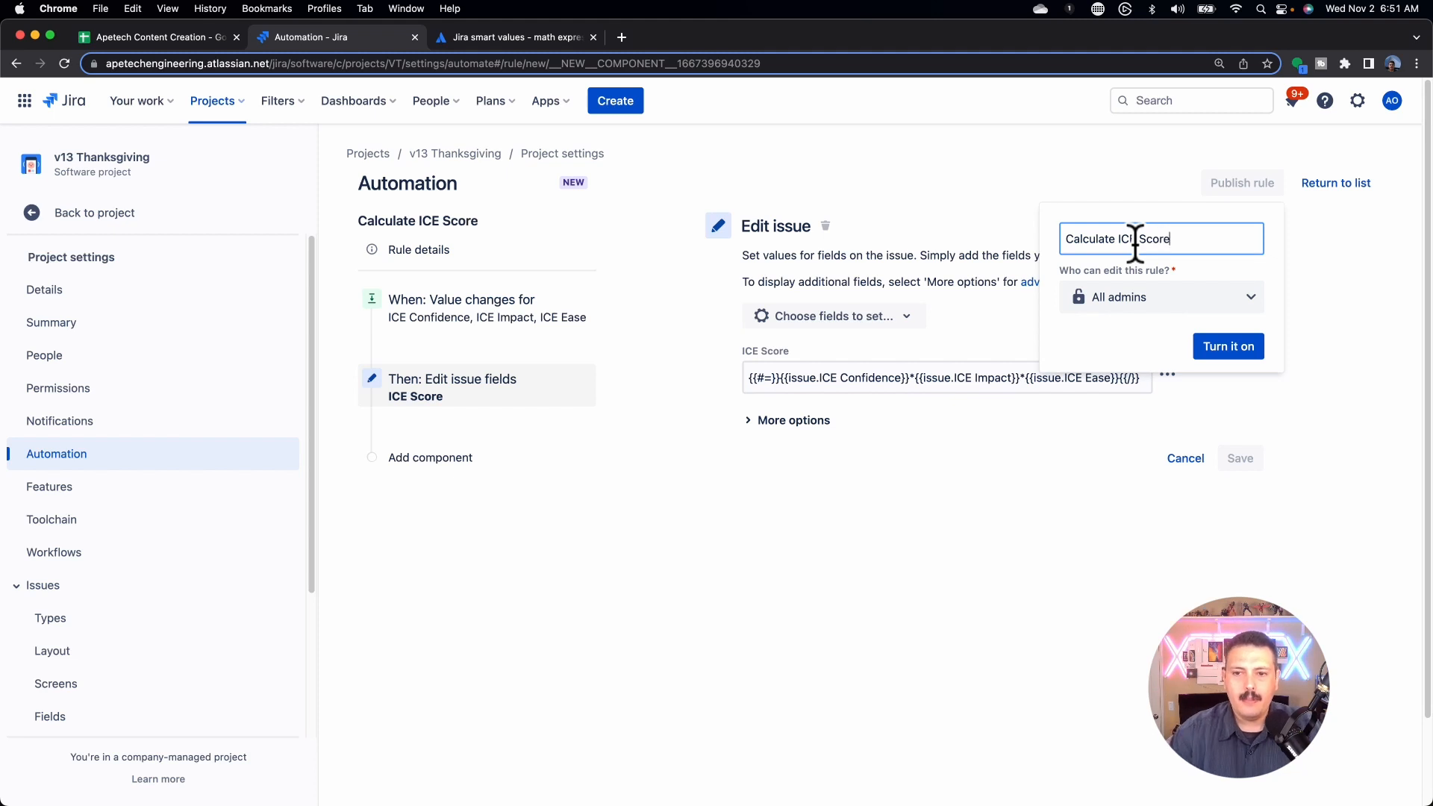
left_click(1210, 350)
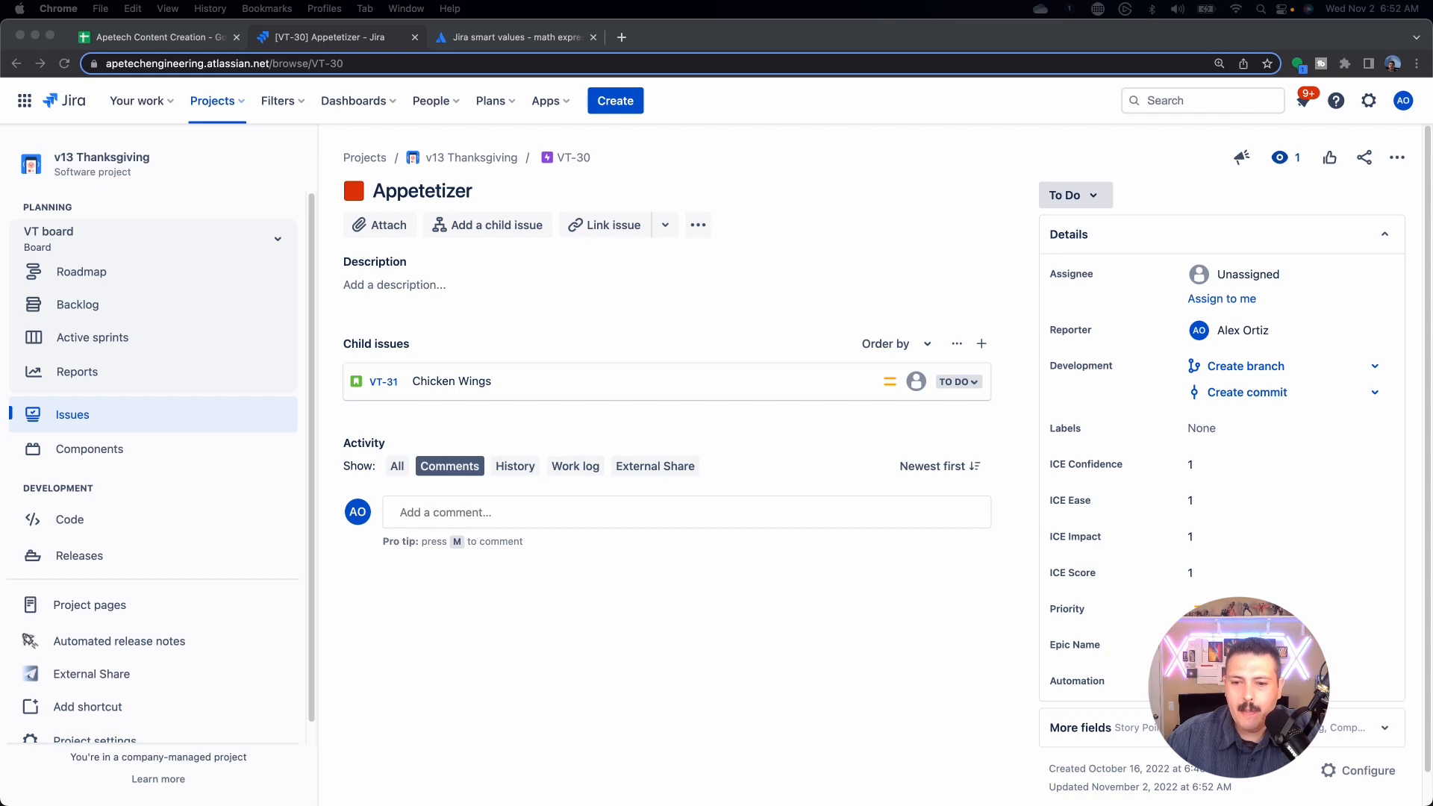
Step: Set the Appetizer epic's ICE Confidence, ICE Ease and ICE Impact to 2 each
left_click(1198, 464)
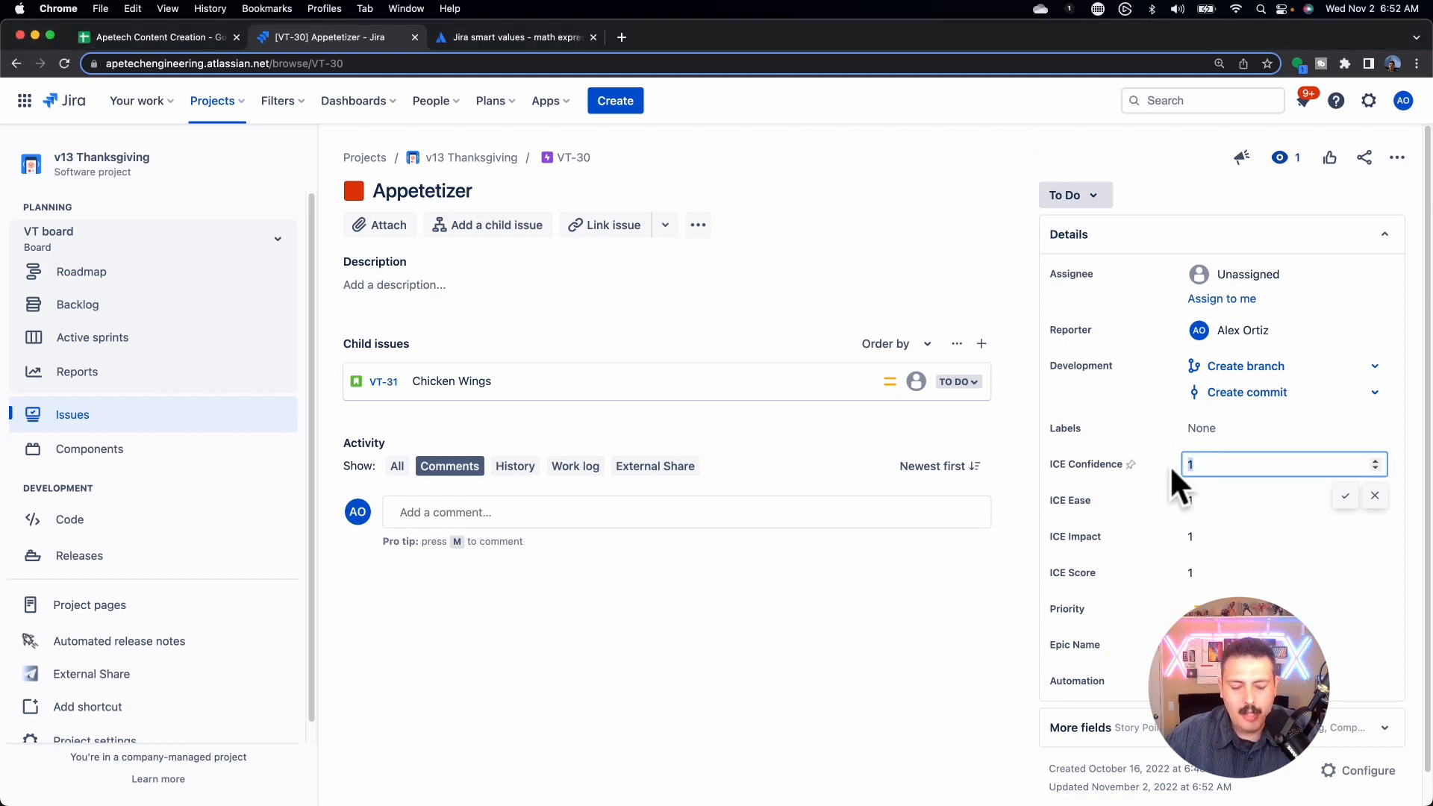
type("2")
left_click(1217, 499)
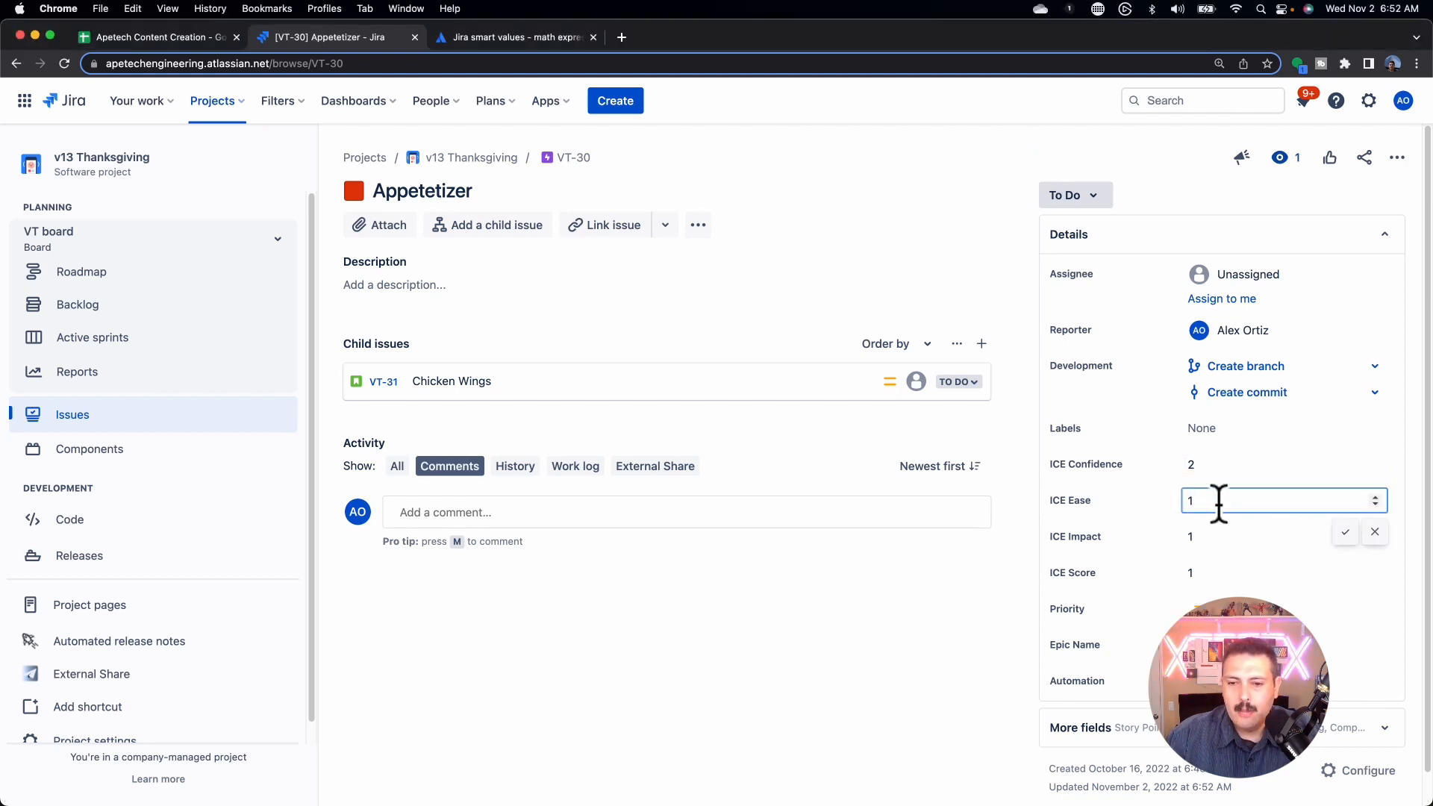
type("2")
key("super+a")
type("2")
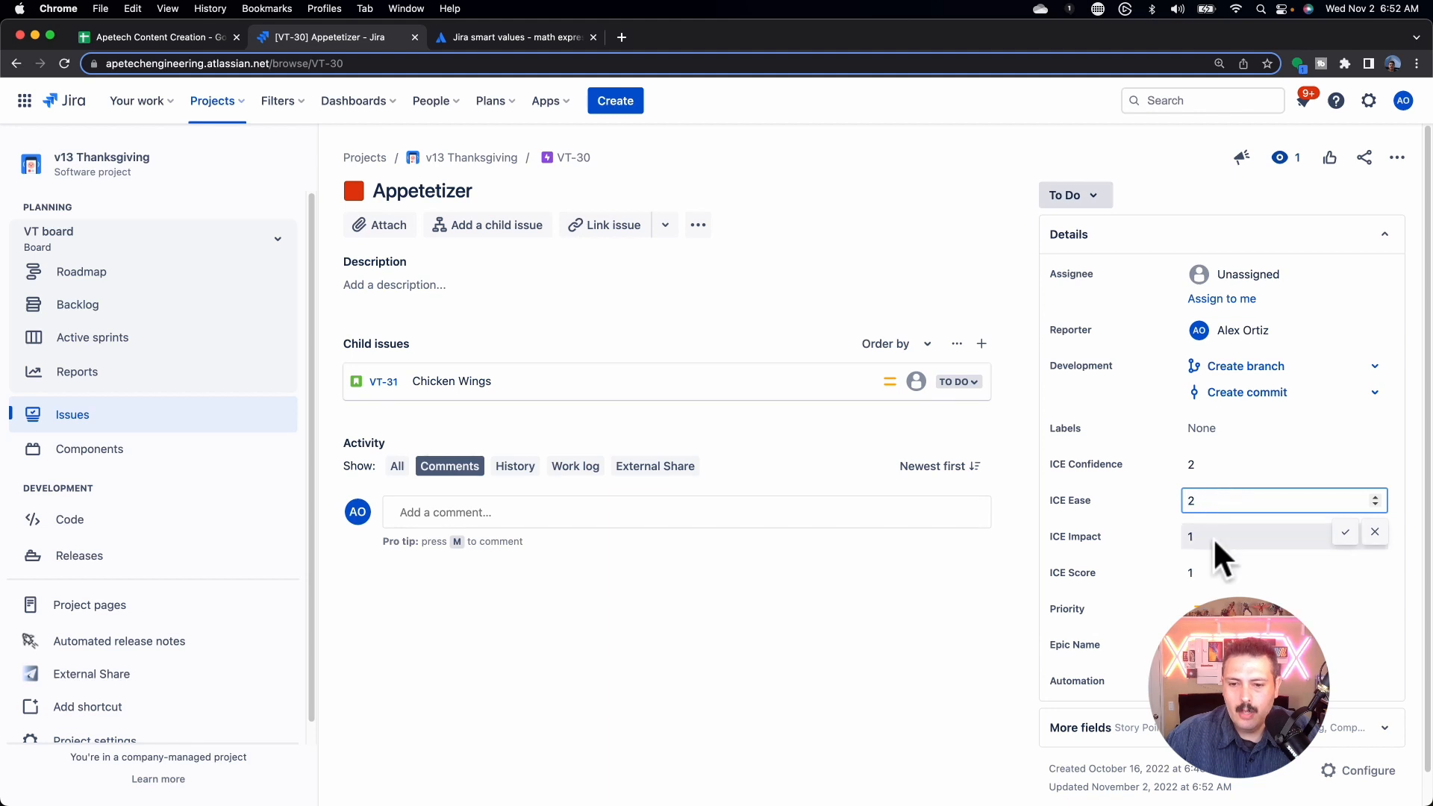
left_click(1211, 537)
type("2")
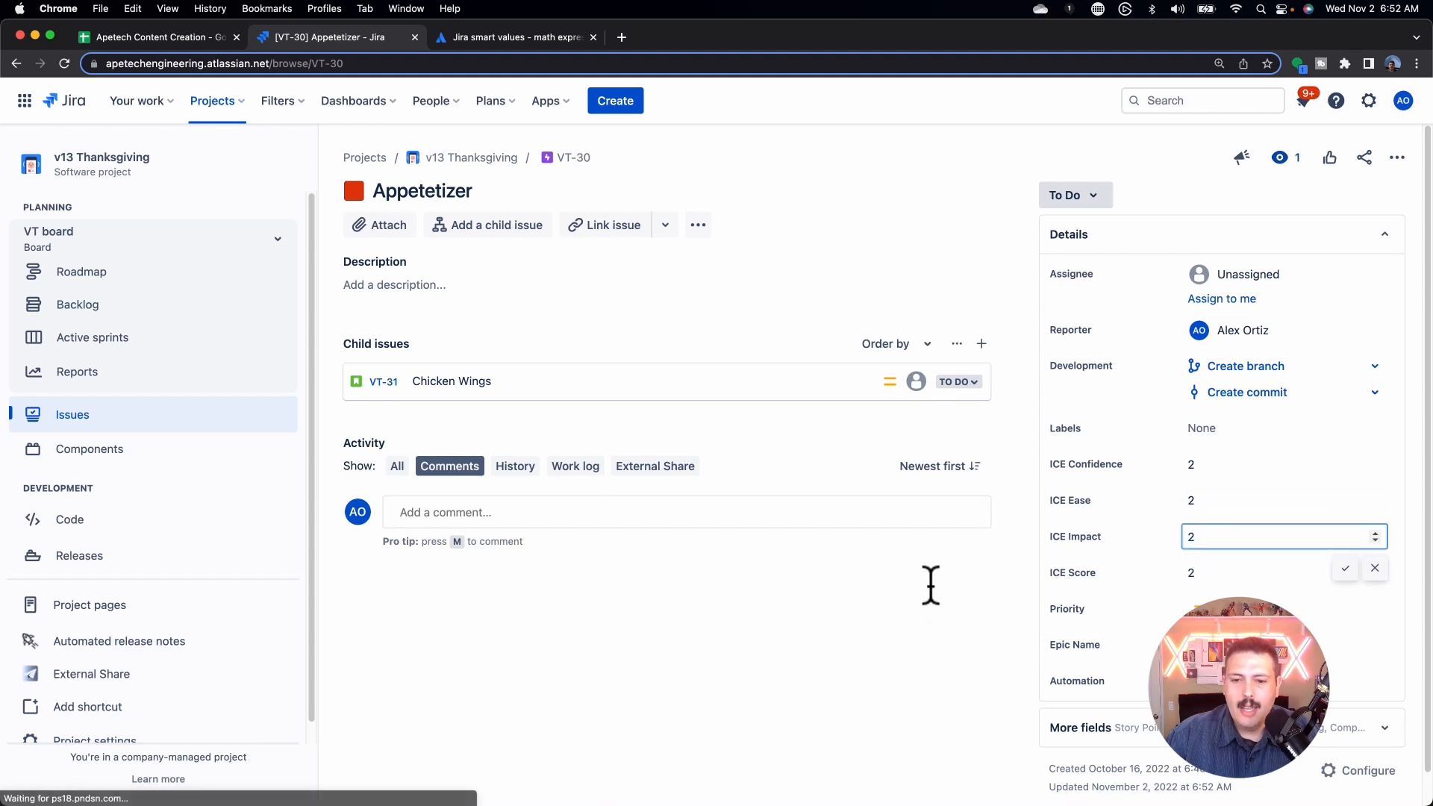
left_click(930, 586)
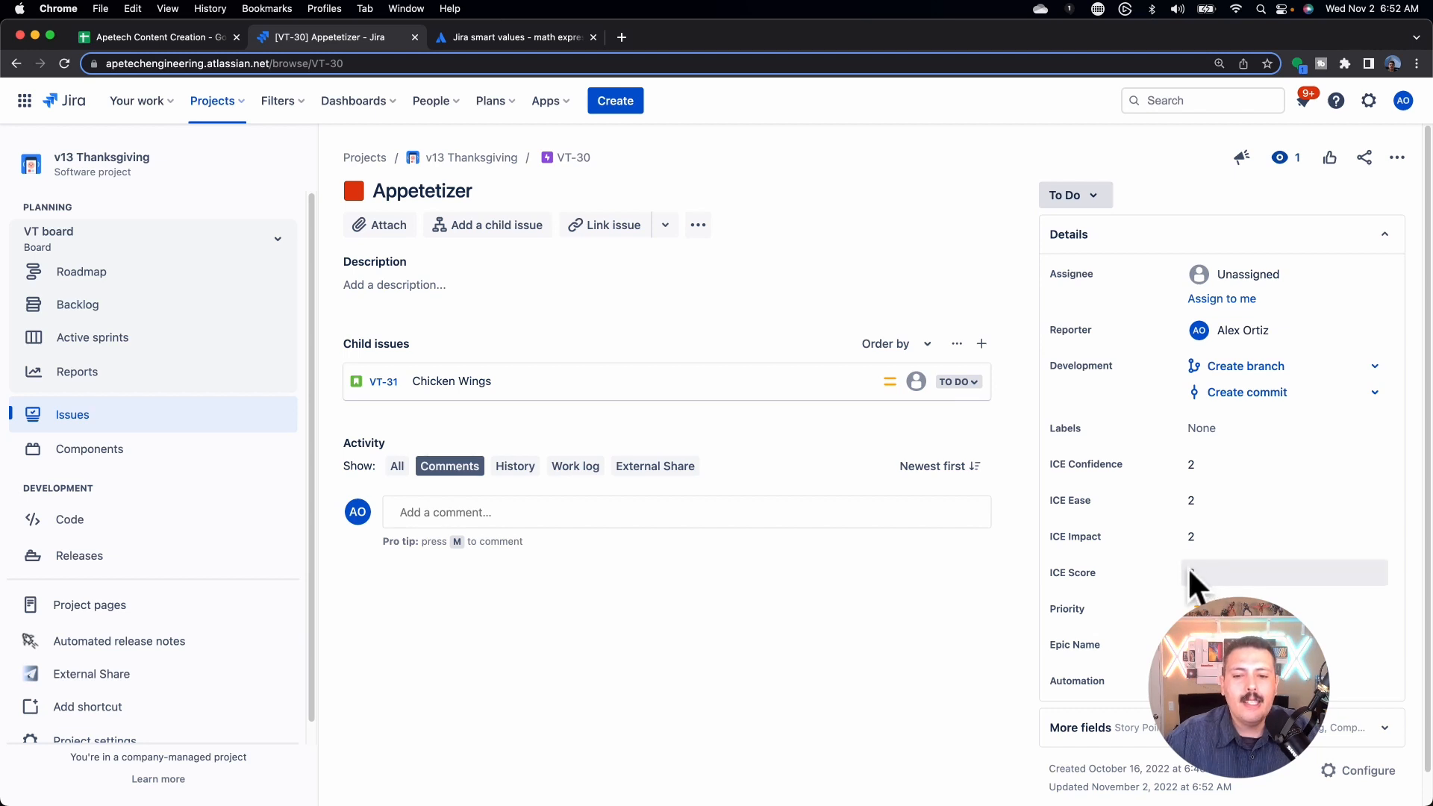
Step: Set the Appetizer epic's ICE Confidence to 10 and ICE Ease to 5
left_click(1212, 467)
type("10")
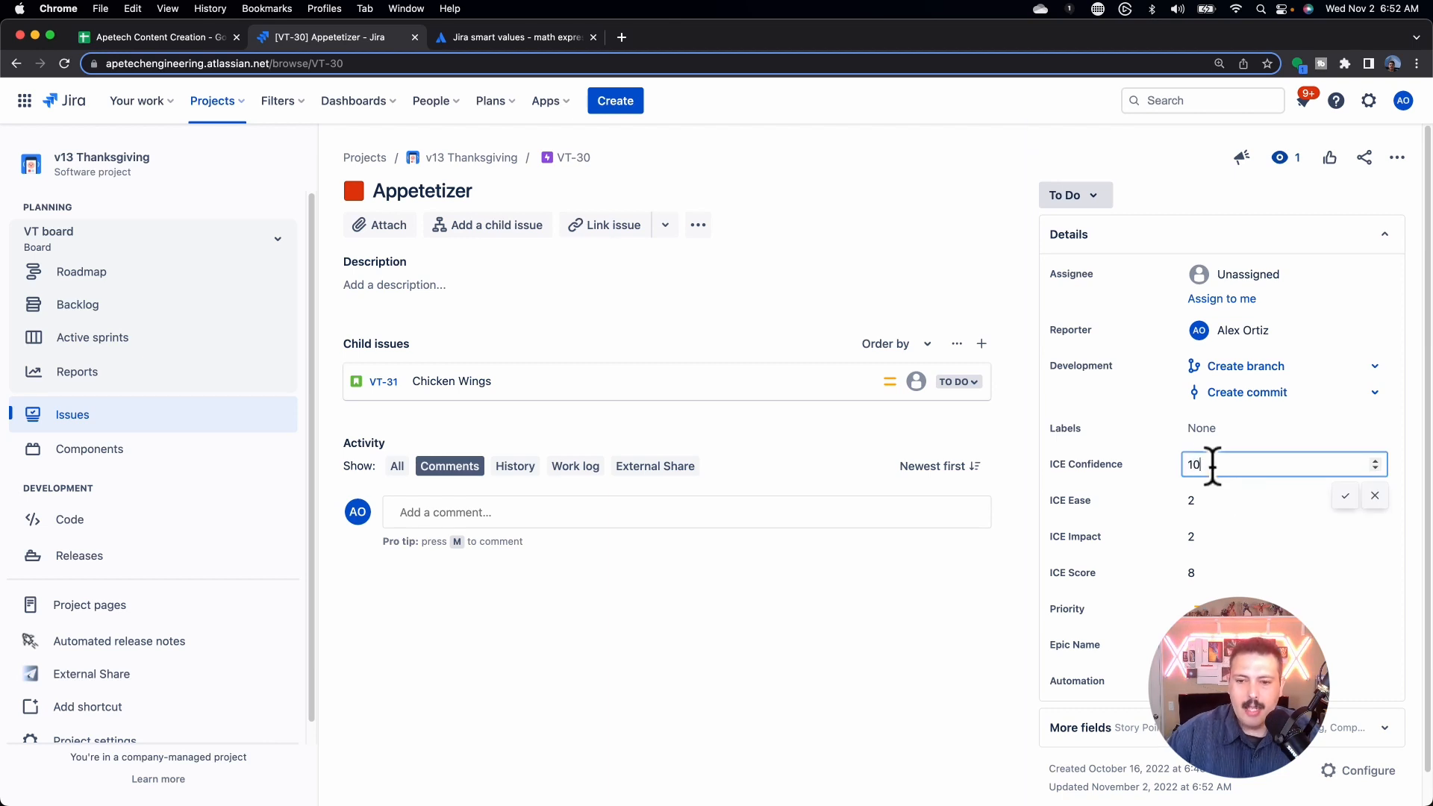
left_click(1209, 498)
key("BackSpace")
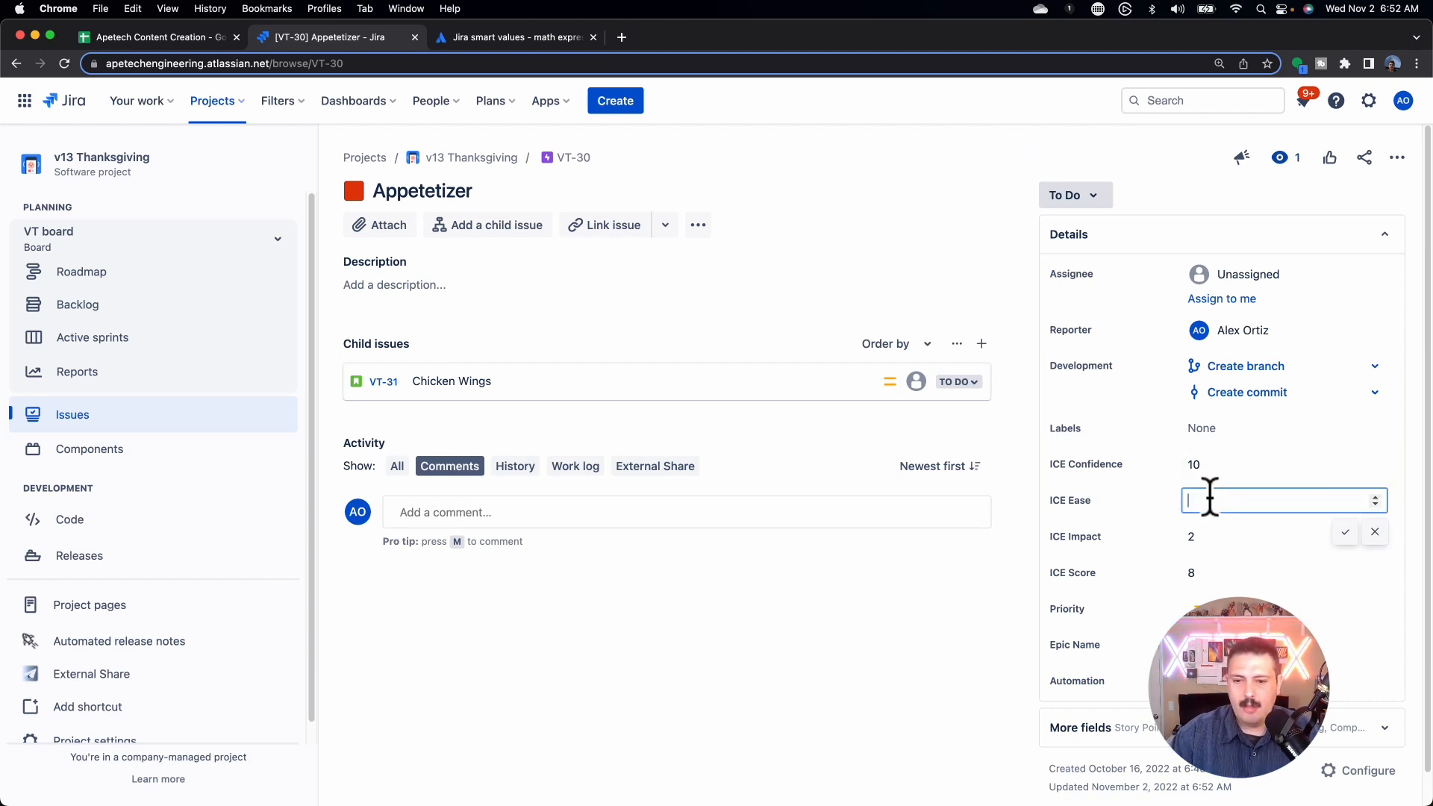
type("5")
key("Return")
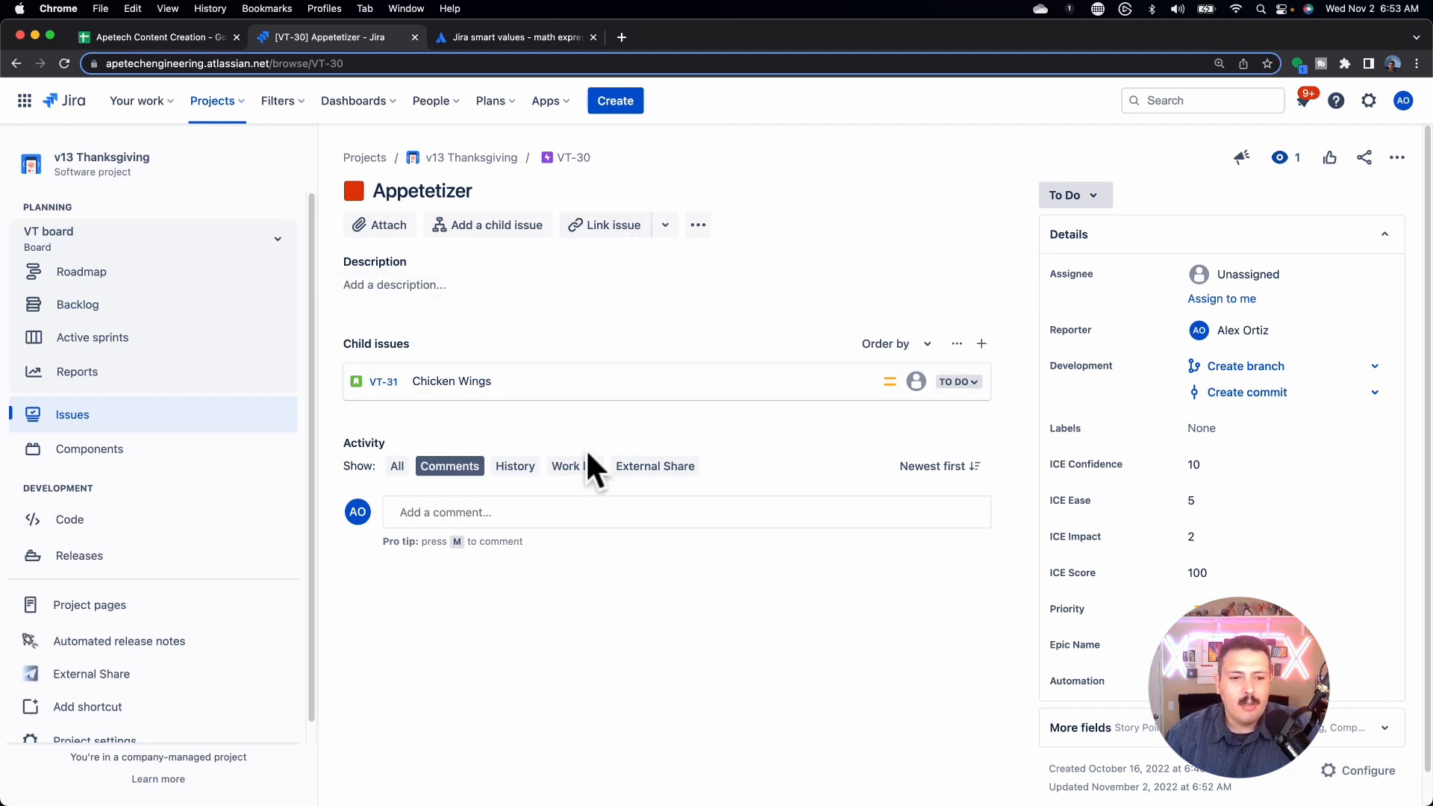
Step: Check the epic's History to confirm the automation recalculated ICE Score to 100
left_click(514, 466)
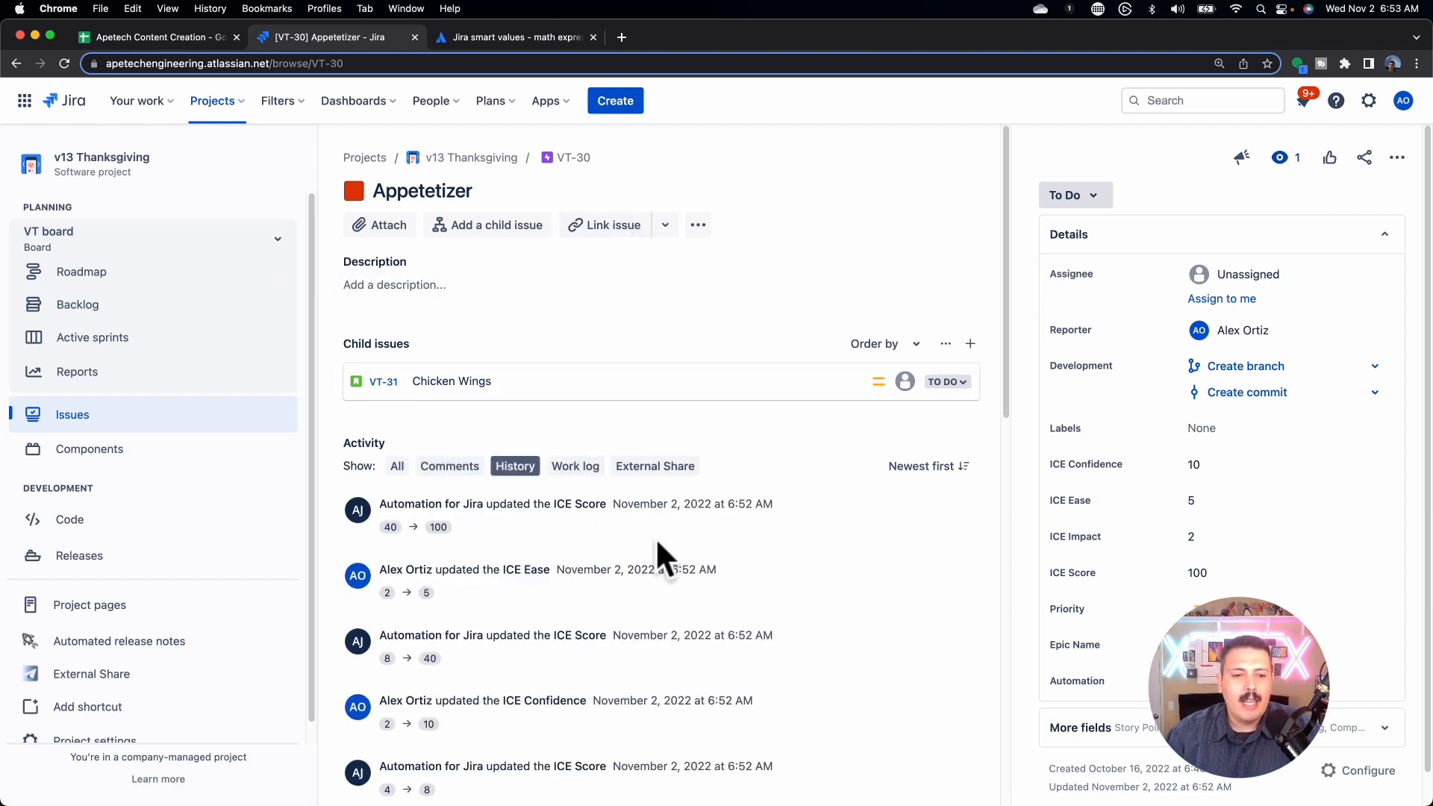
scroll(655, 538, "down", 1)
scroll(655, 537, "down", 2)
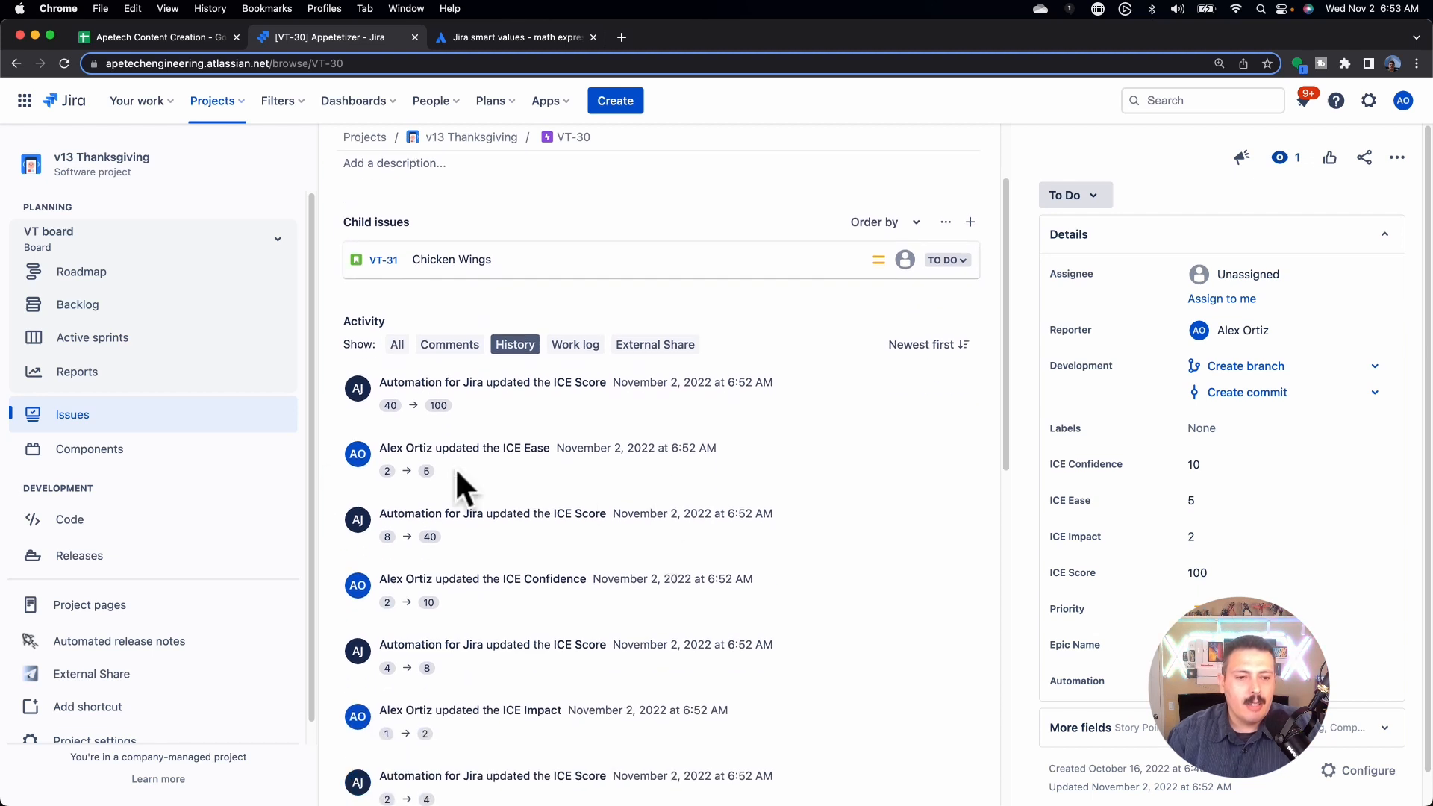